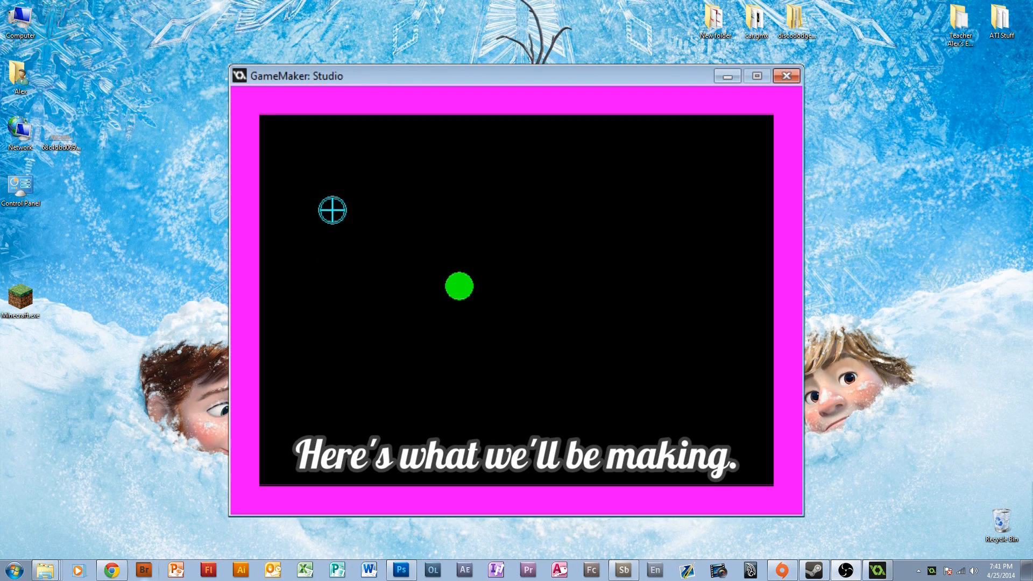
Step: Play the finished example game, aiming the crosshair and shooting green balls in several directions around the arena
mouse_move(406, 188)
left_mouse_down()
mouse_move(601, 306)
mouse_move(439, 391)
mouse_move(383, 367)
left_mouse_up()
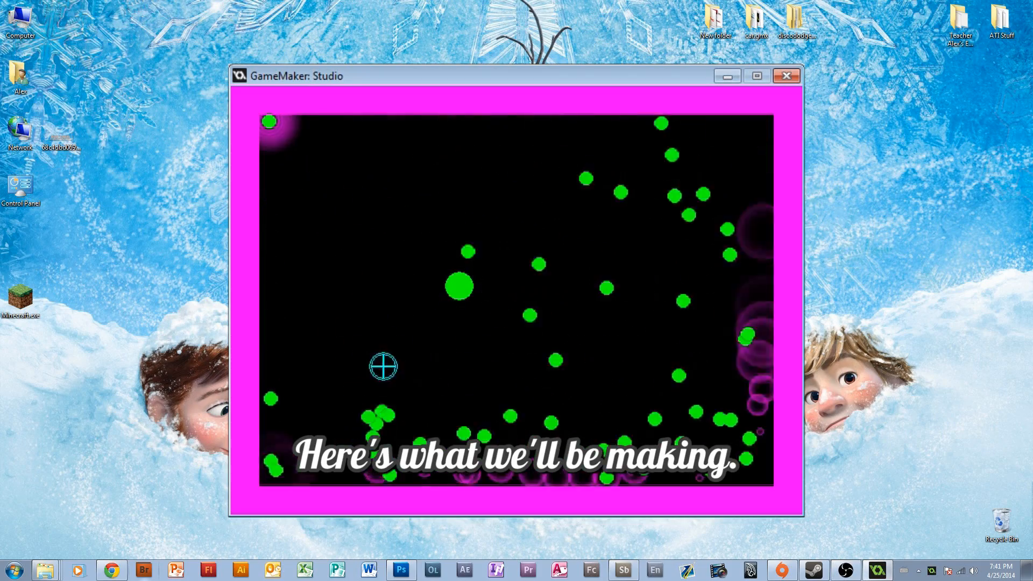
left_click(642, 346)
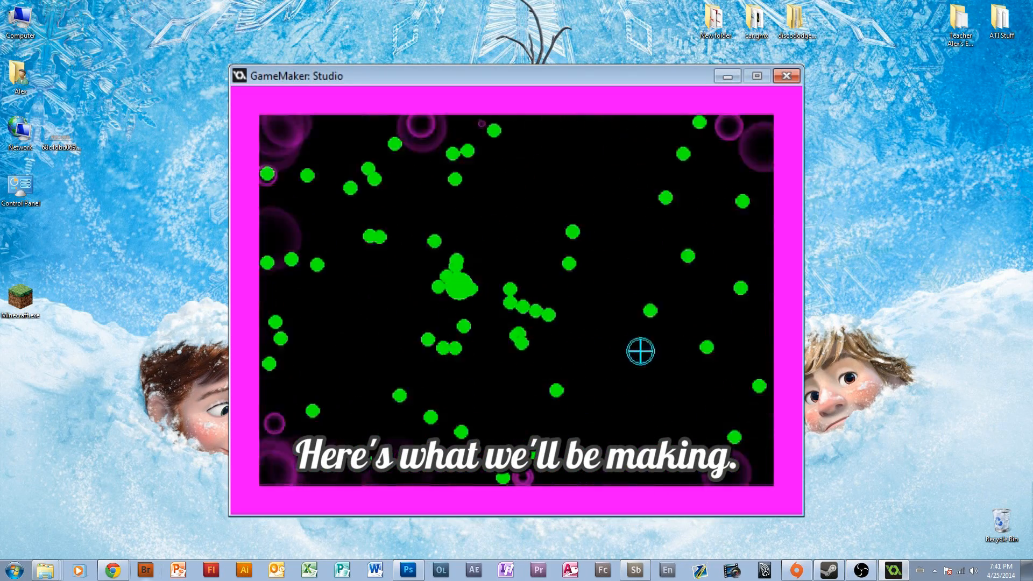
left_click(501, 410)
left_click(671, 225)
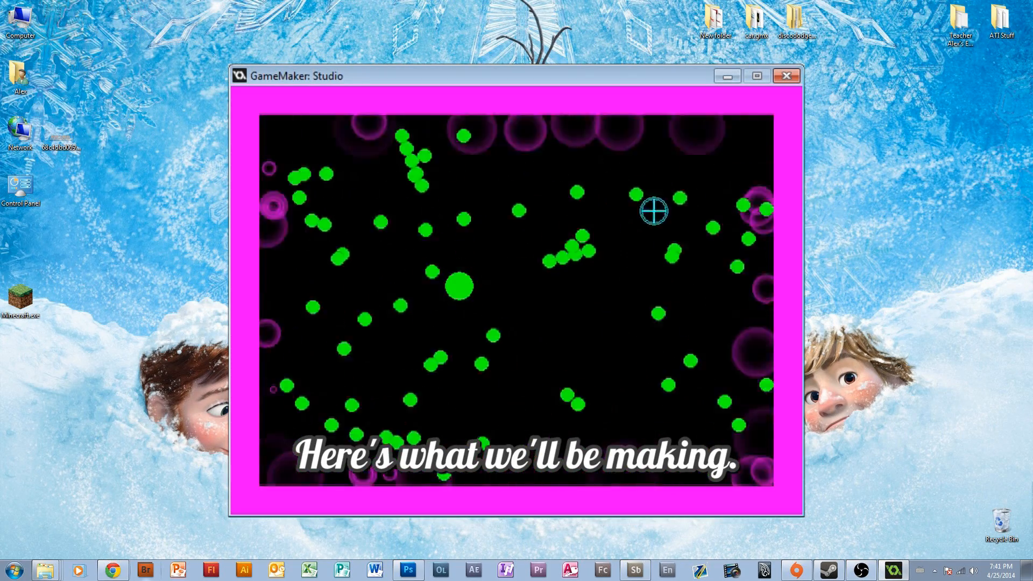
mouse_move(538, 201)
left_mouse_down()
mouse_move(388, 233)
mouse_move(420, 399)
left_mouse_up()
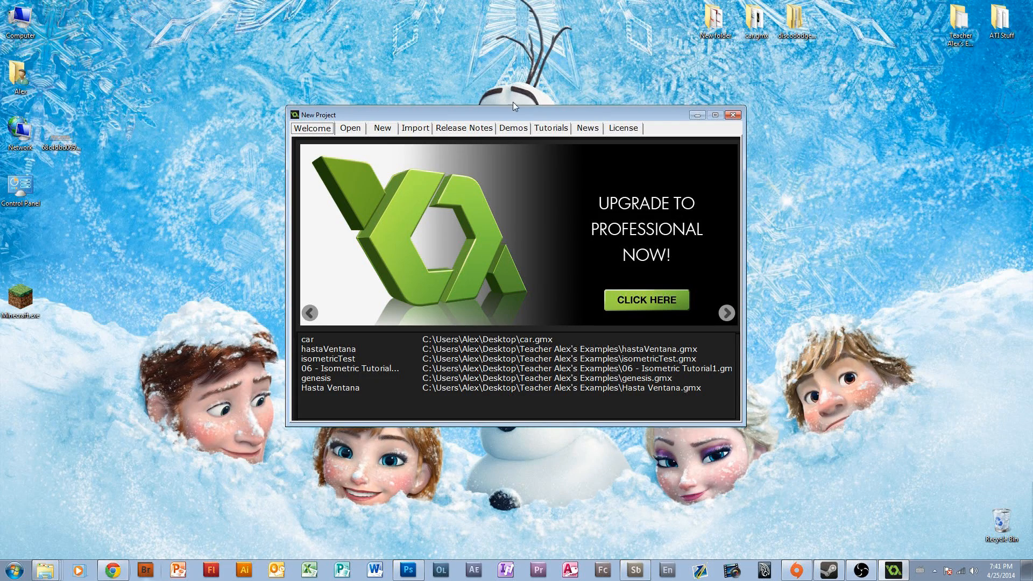
Step: Create a new project named Simple with the Desktop as its project directory
left_click_drag(512, 110, 504, 101)
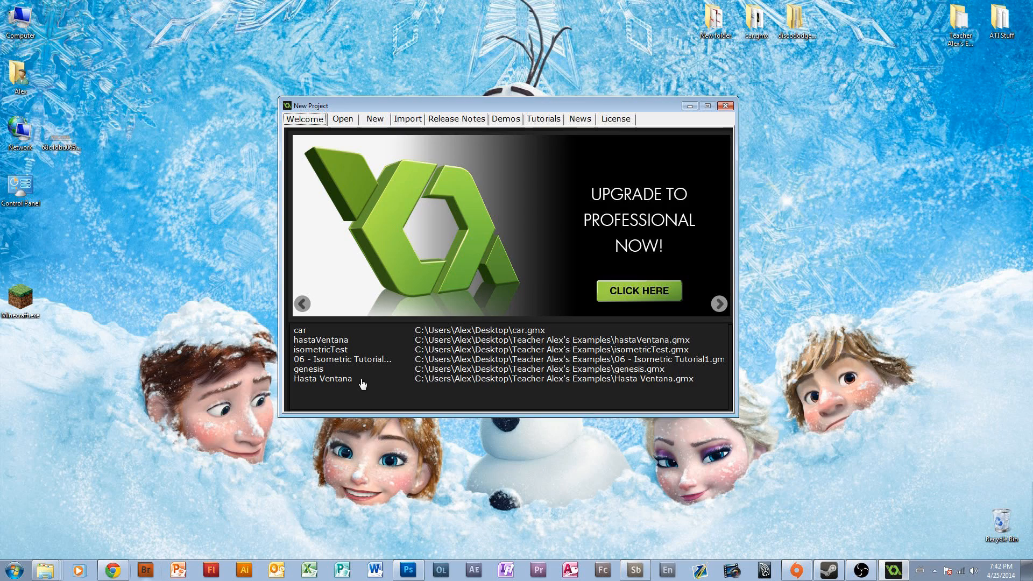
left_click(373, 120)
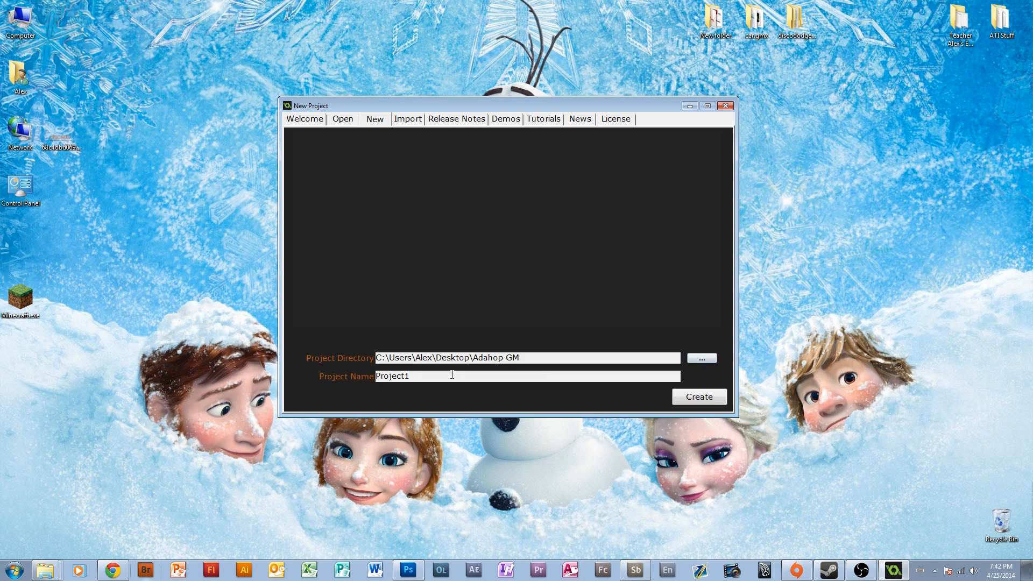
left_click(702, 359)
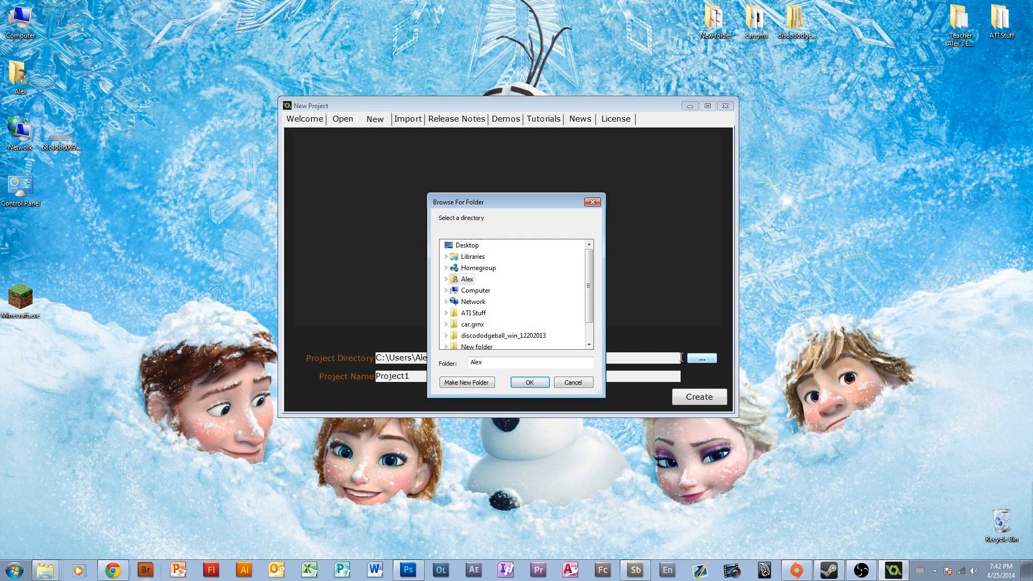
left_click(530, 383)
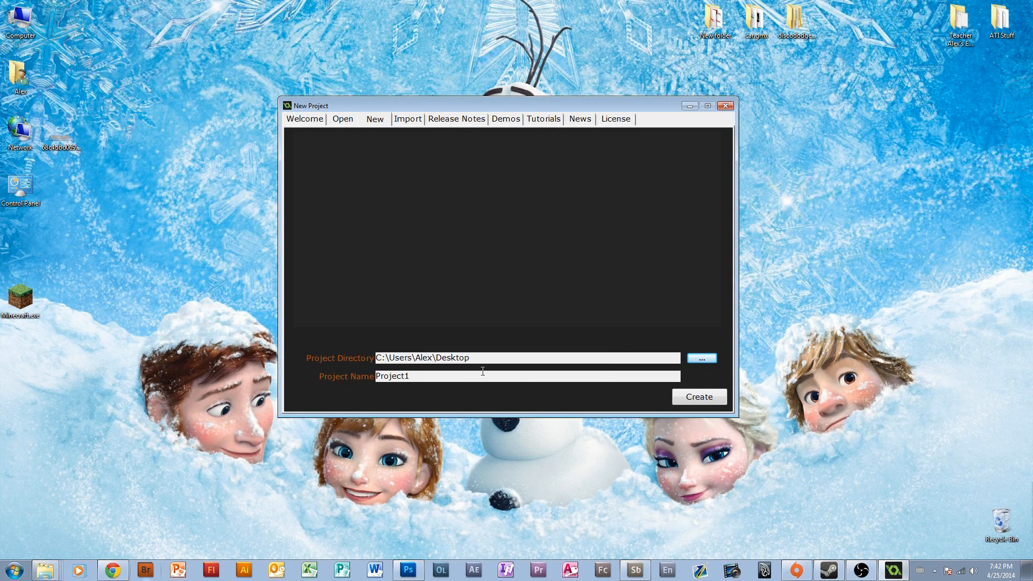
key("Tab")
type("Simple")
left_click(690, 403)
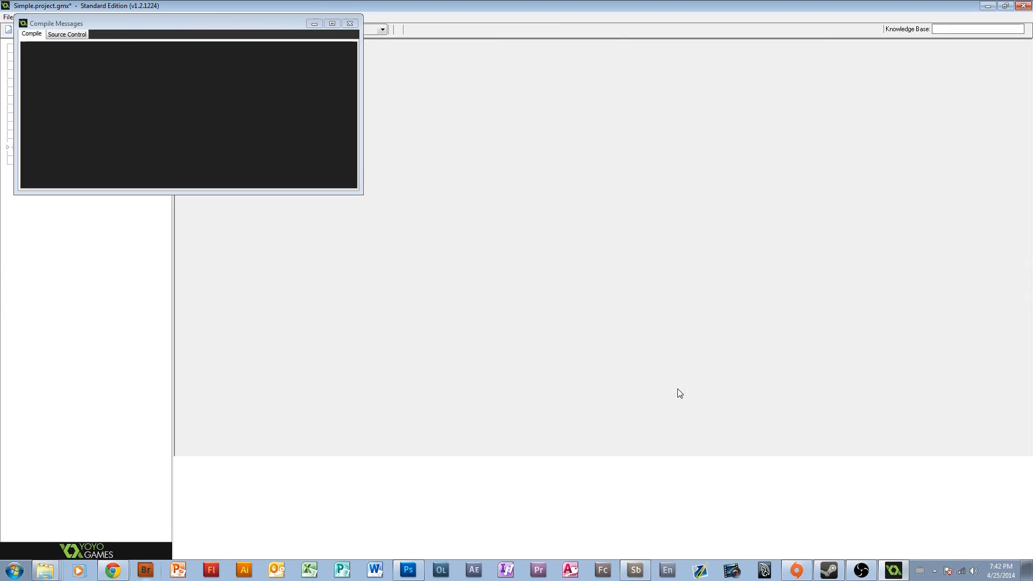
Step: Minimize the Compile Messages window and narrow the resource tree to free up workspace
left_click_drag(186, 19, 476, 105)
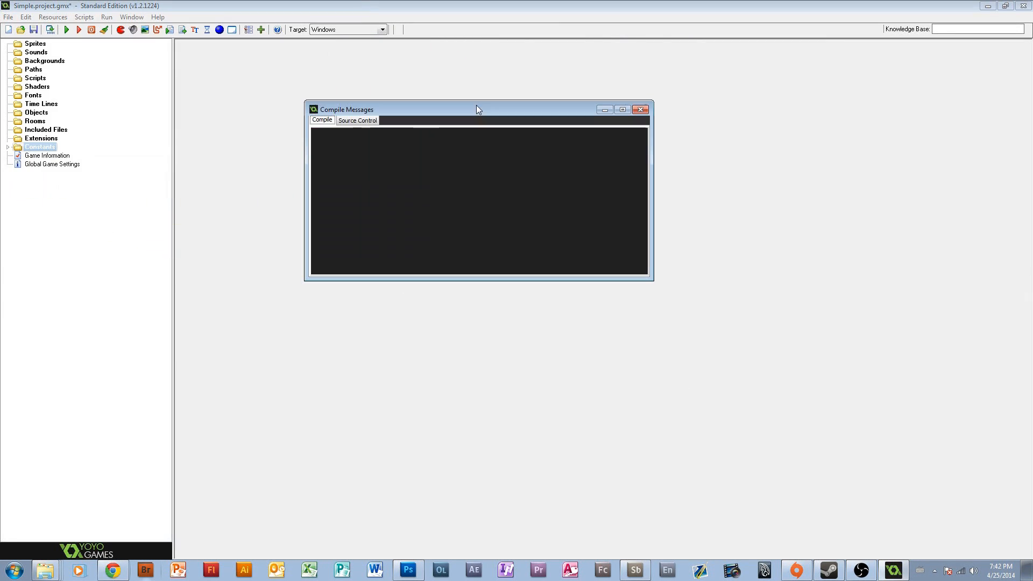
left_click(605, 110)
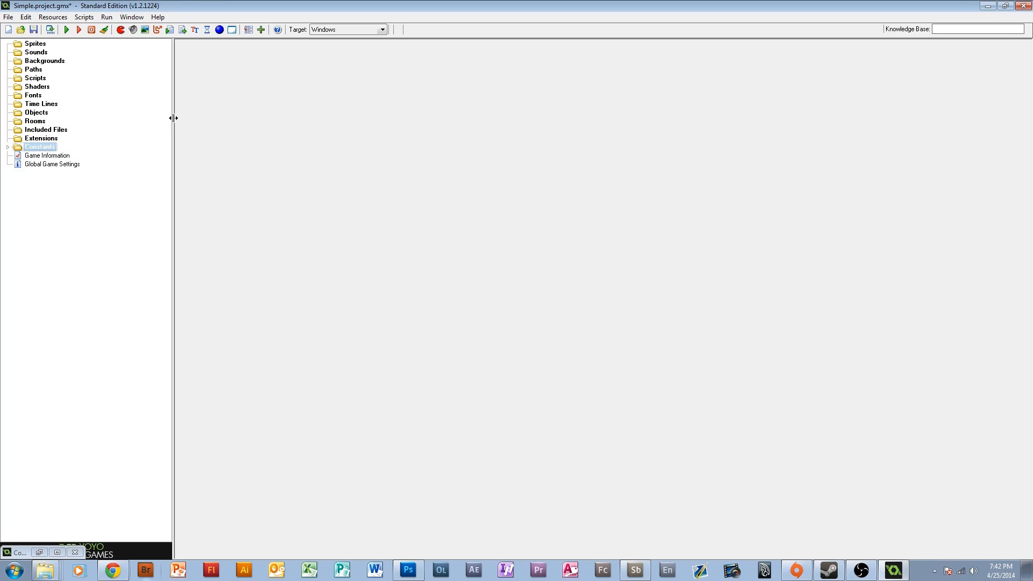
left_click_drag(174, 118, 93, 183)
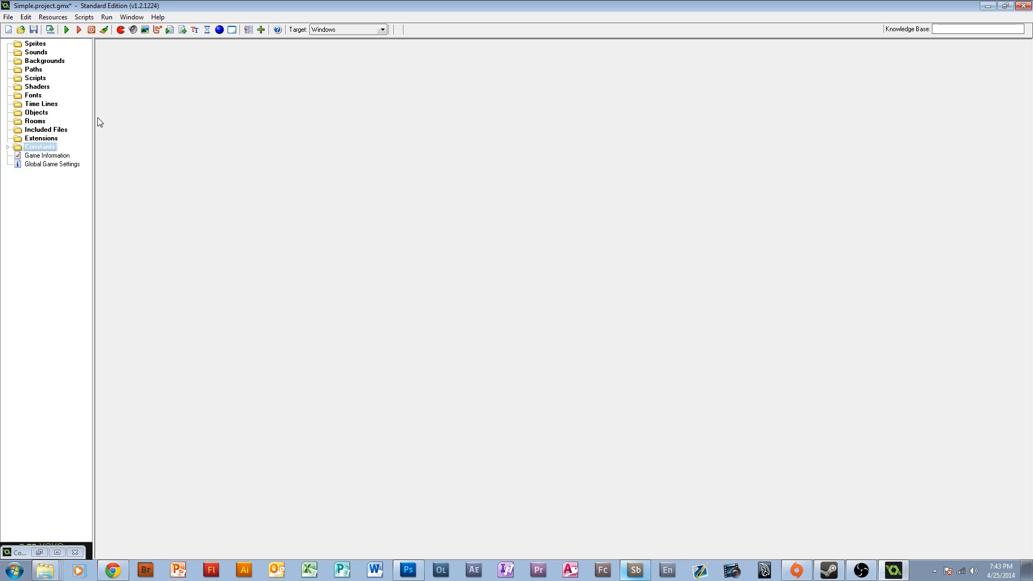
Step: Create a new room in the project and maximize its room properties window
right_click(34, 123)
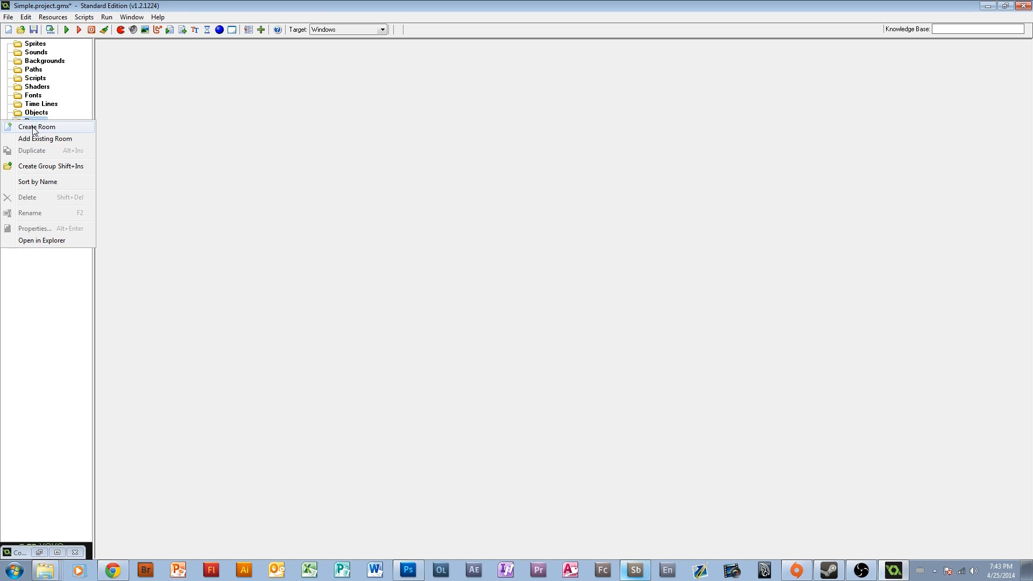
left_click(42, 128)
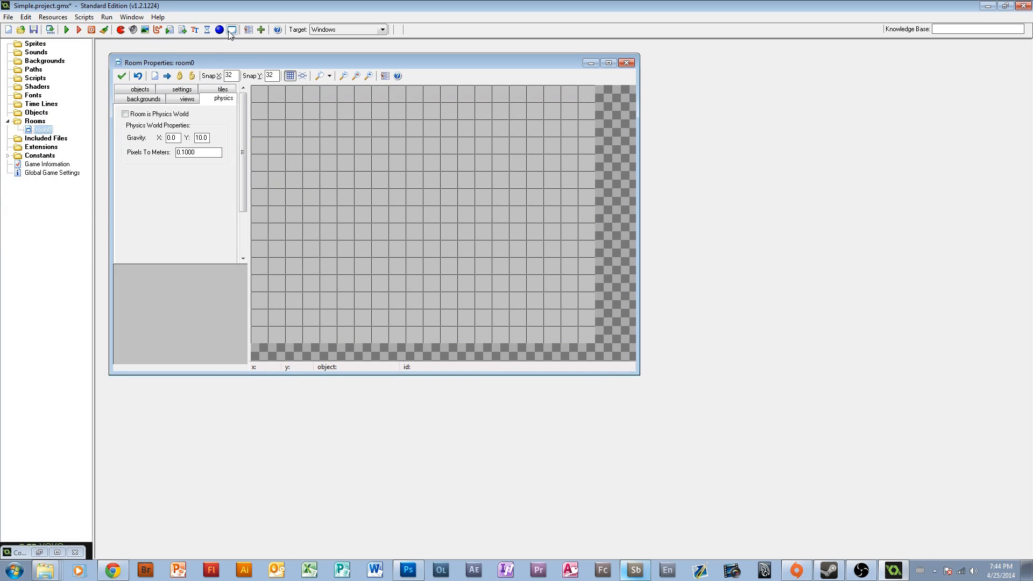
left_click(53, 16)
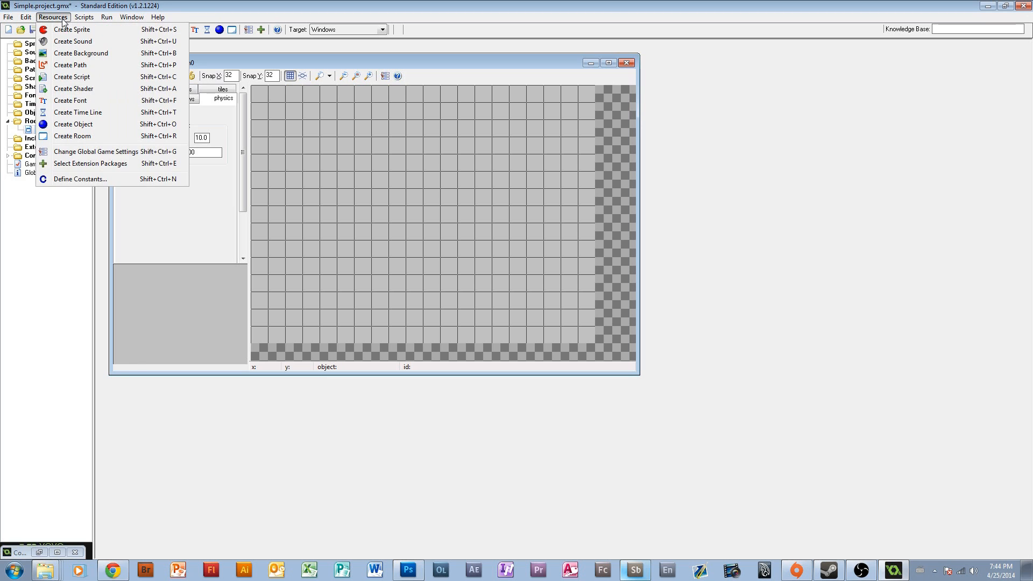
double_click(294, 62)
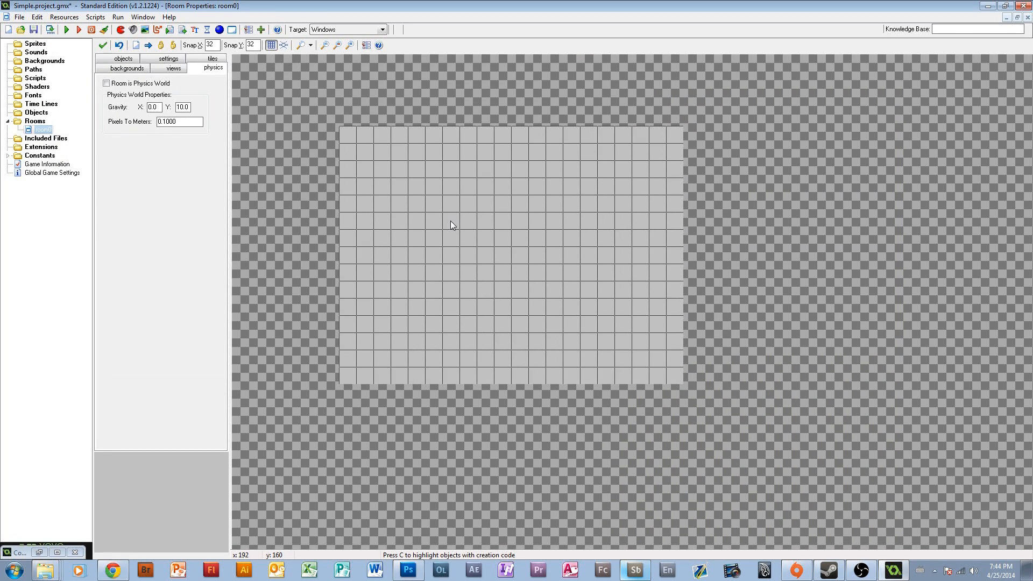
scroll(389, 189, "up", 1, "ctrl")
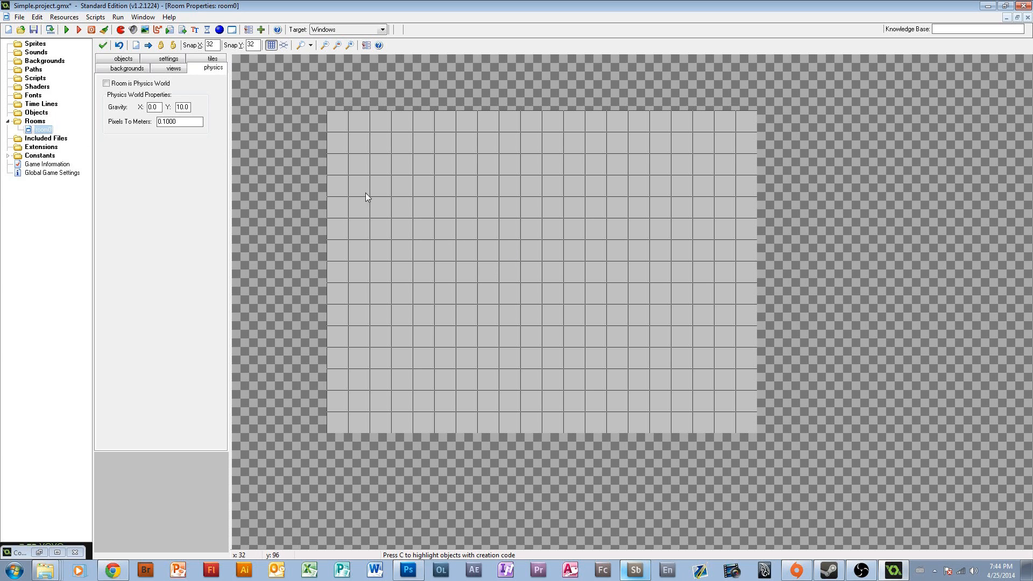
Step: Examine the room's objects, settings, tiles and physics properties and inspect its grid at different zoom levels
left_click(116, 61)
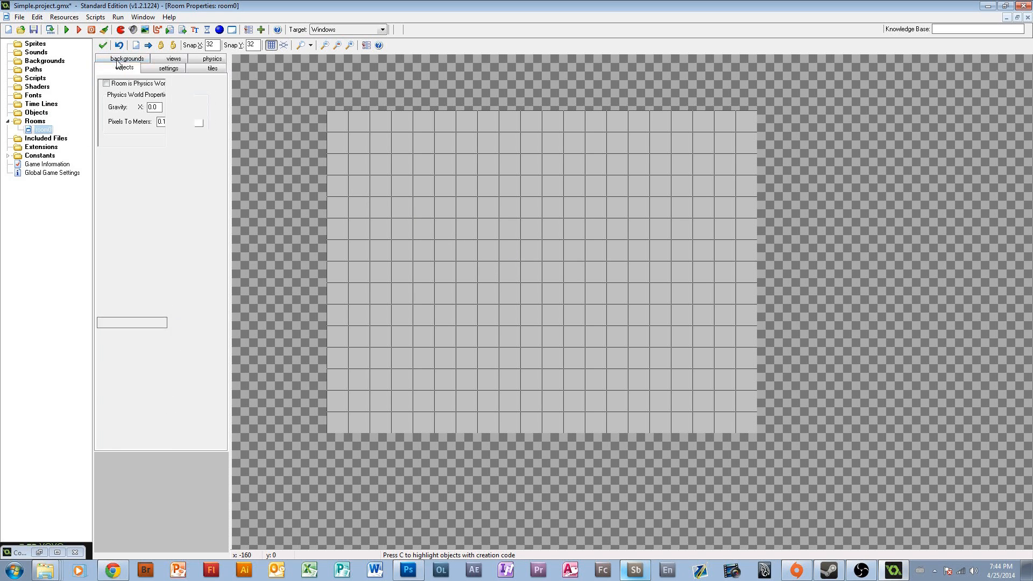
left_click(150, 69)
left_click(202, 69)
left_click(205, 61)
left_click(169, 59)
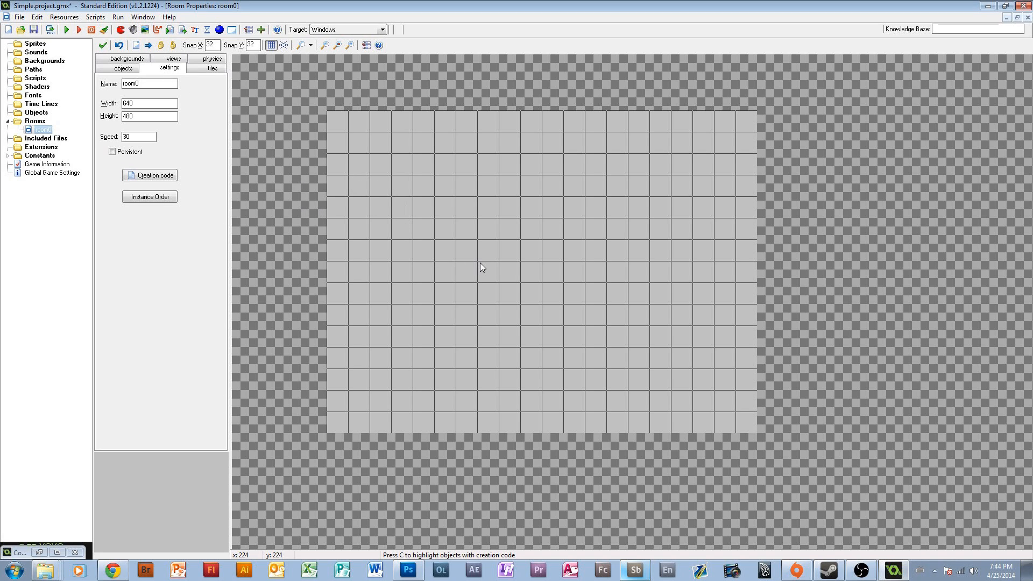
middle_click_drag(521, 244, 578, 305)
scroll(518, 273, "up", 3, "ctrl")
scroll(521, 266, "down", 3, "ctrl")
scroll(508, 257, "up", 2, "ctrl")
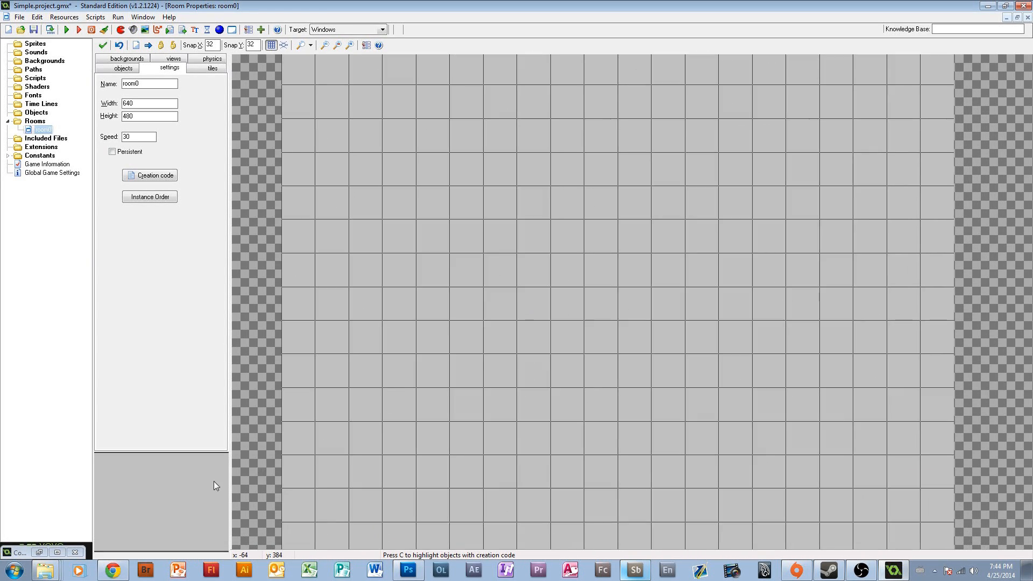
mouse_move(153, 494)
left_mouse_down()
mouse_move(186, 529)
mouse_move(189, 487)
mouse_move(138, 514)
mouse_move(175, 523)
mouse_move(169, 503)
left_mouse_up()
scroll(405, 337, "down", 2, "ctrl")
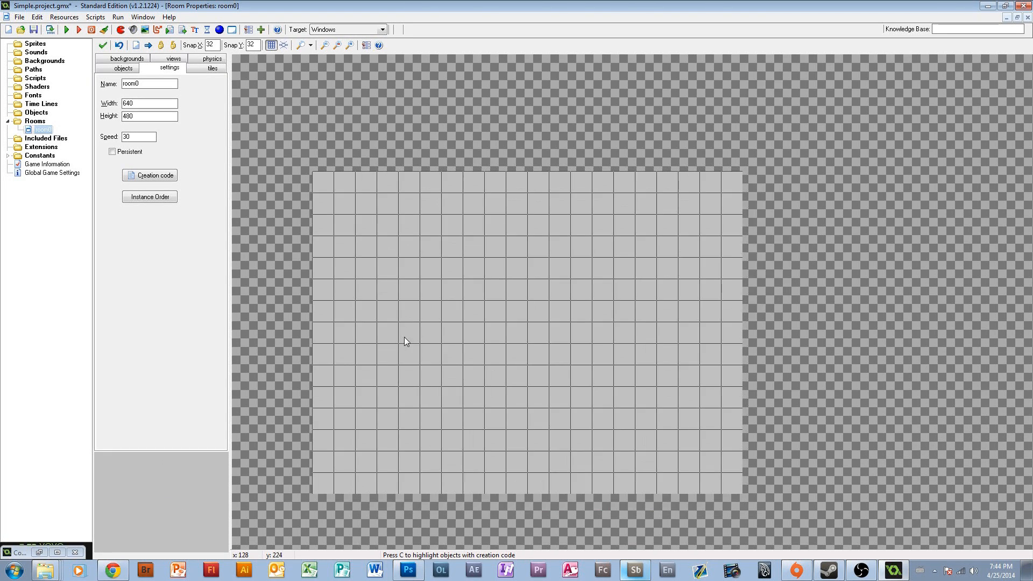
Step: Accept the room and save the project, and test-run the empty game before closing its window
left_click(103, 45)
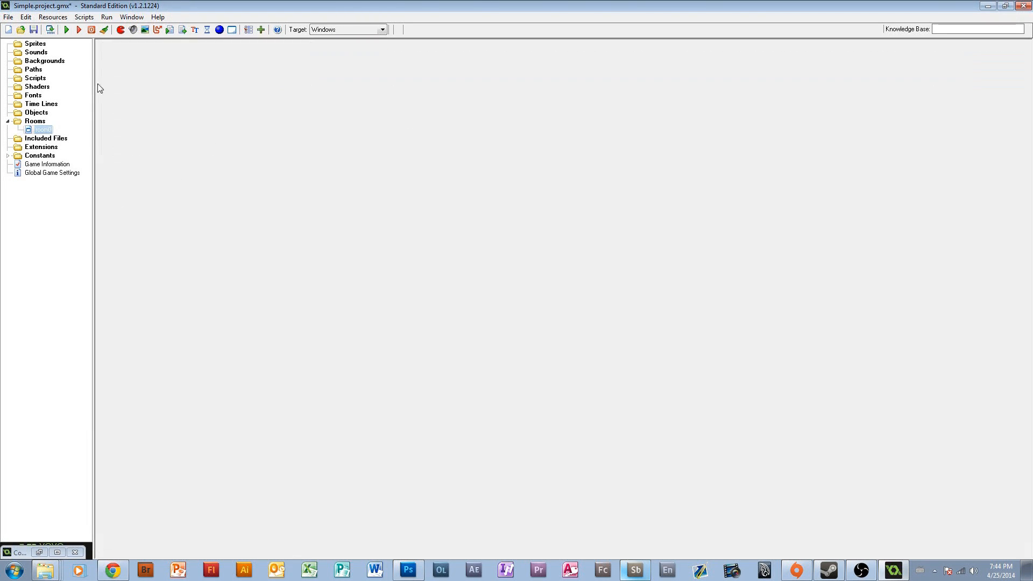
key("ctrl+s")
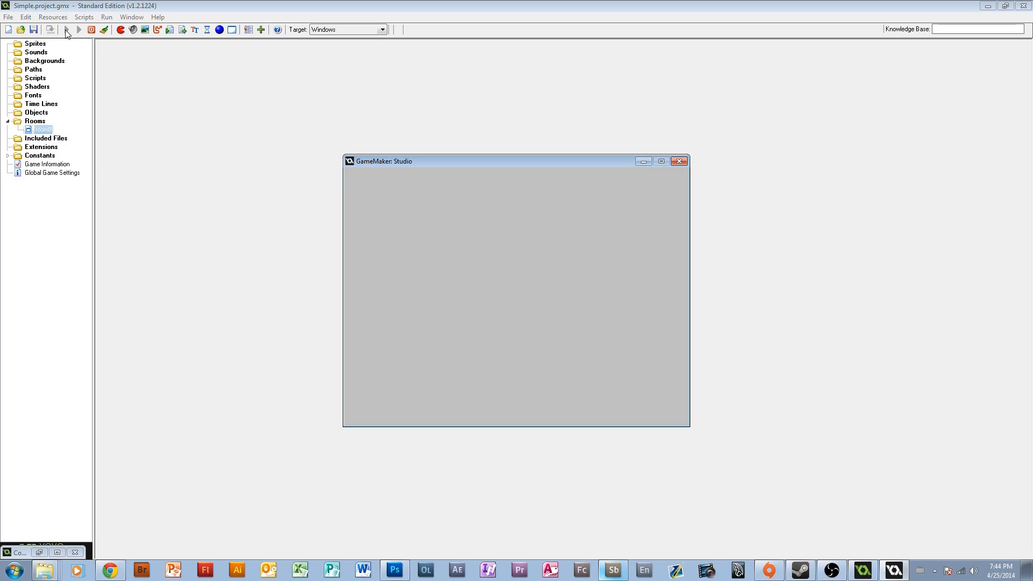
mouse_move(408, 161)
left_mouse_down()
mouse_move(454, 131)
mouse_move(405, 140)
left_mouse_up()
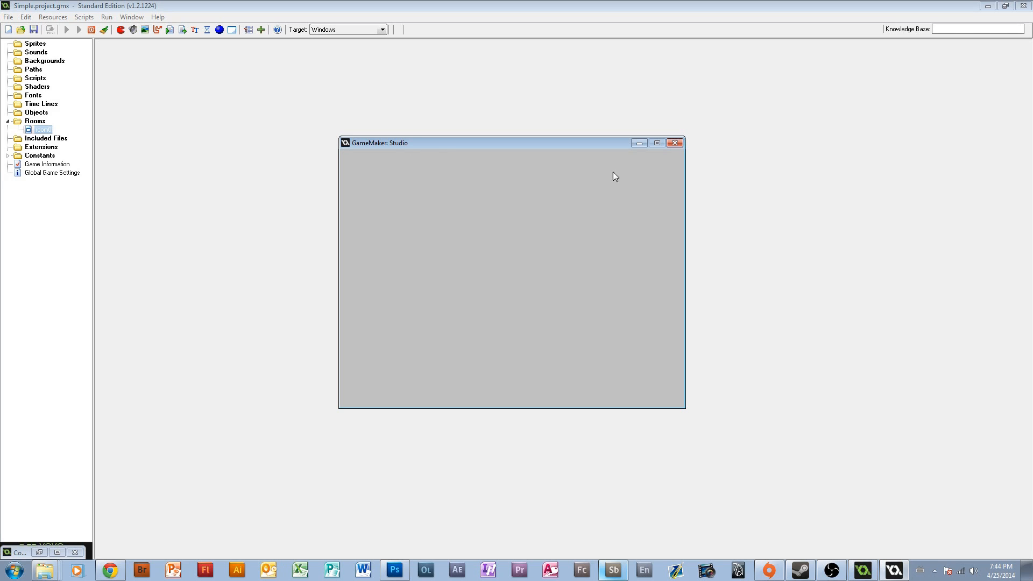
left_click(675, 143)
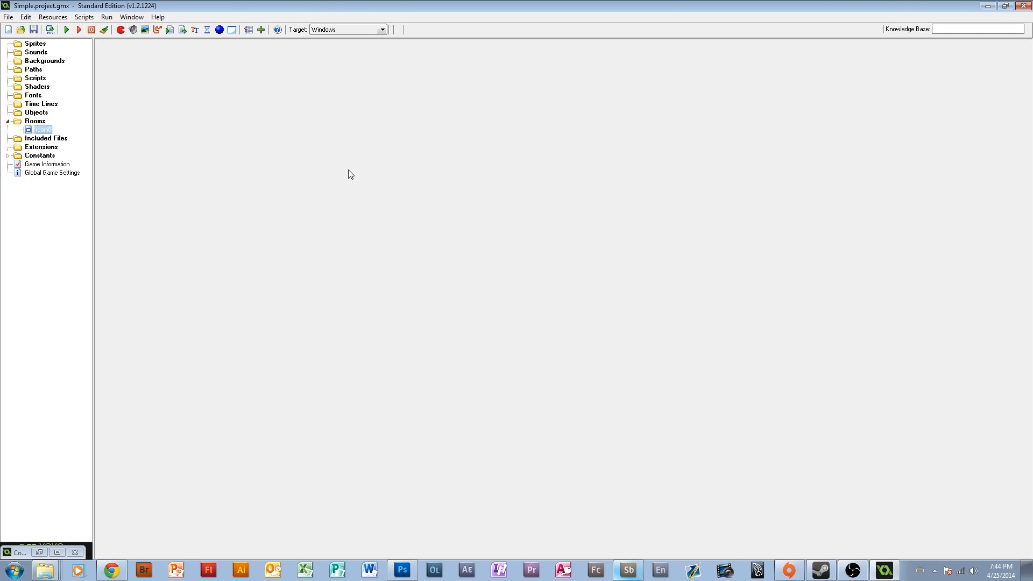
Step: Create a new sprite and name it spr_player
right_click(35, 44)
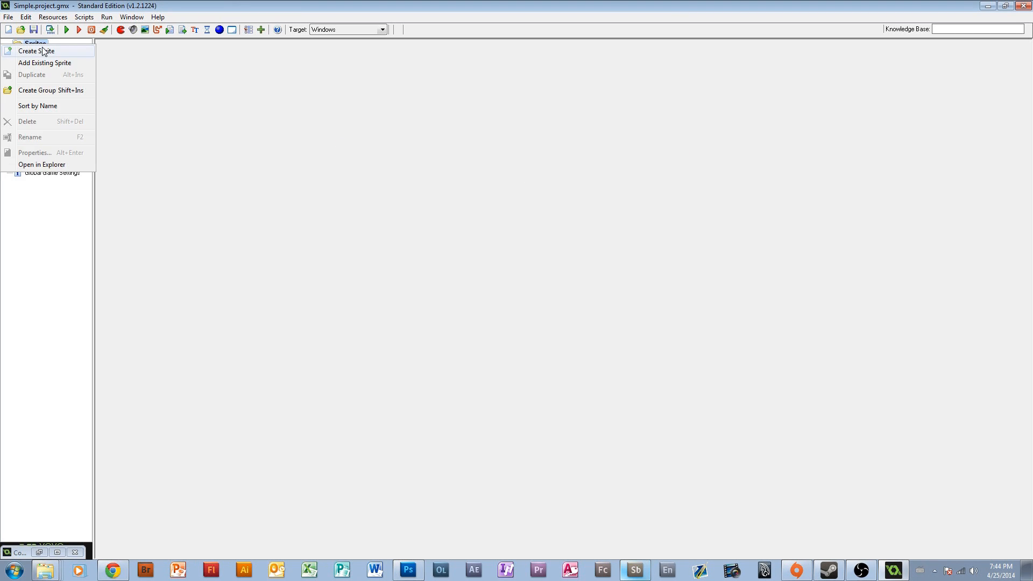
left_click(44, 51)
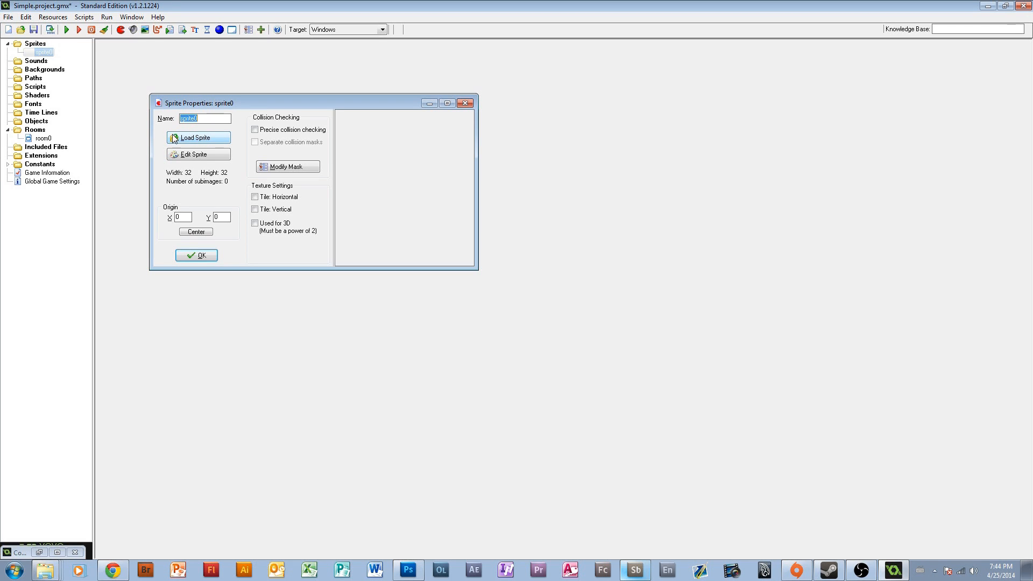
type("s")
left_click_drag(191, 119, 208, 119)
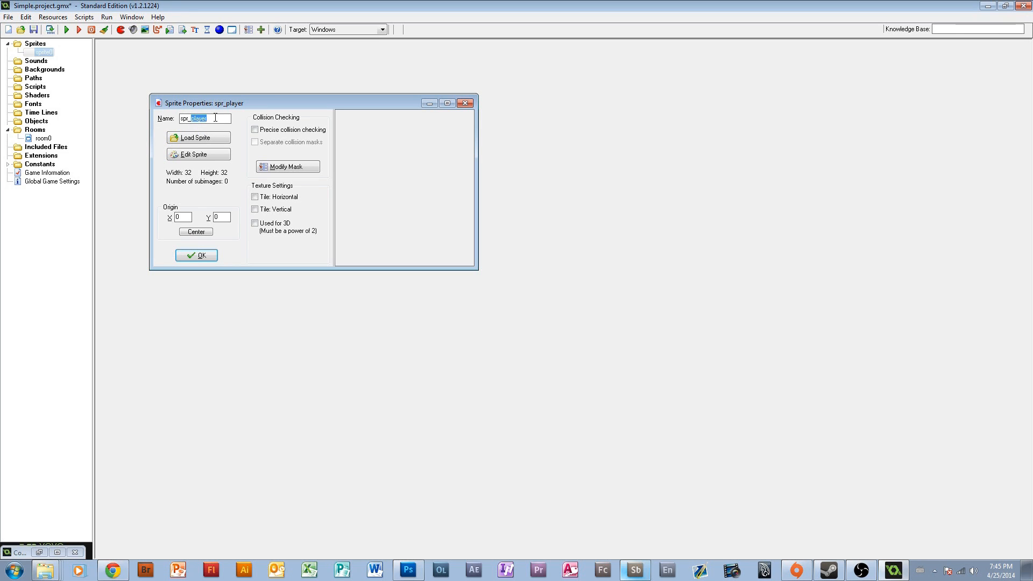
left_click(187, 118)
left_click(204, 119)
Step: Start editing the spr_player sprite and add a blank 32 x 32 pixel image
left_click(187, 157)
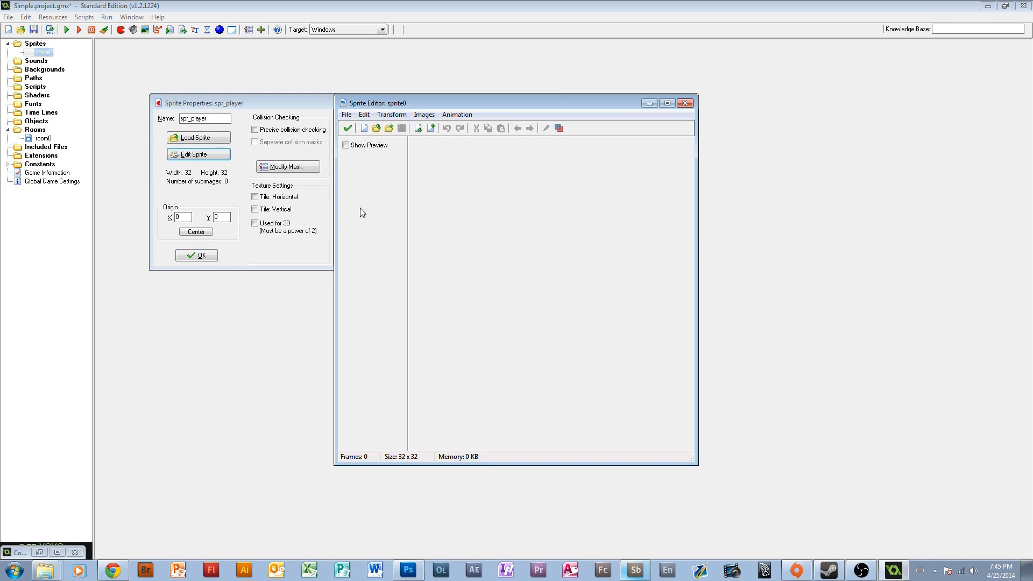
left_click(364, 130)
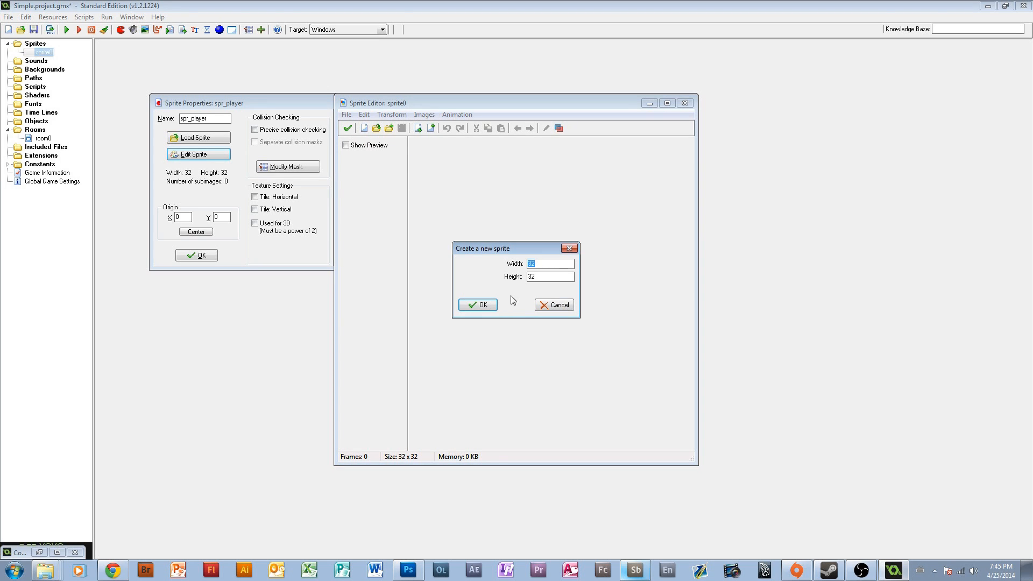
left_click(483, 305)
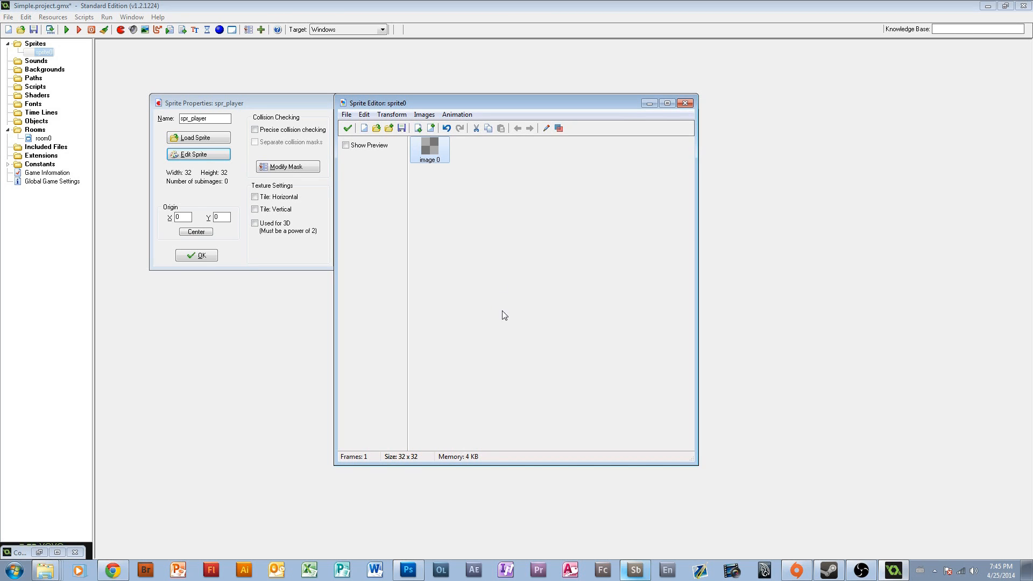
Step: Open the blank image for painting and draw a filled green circle without outline that spans the full 32 x 32 canvas
double_click(433, 149)
scroll(402, 165, "up", 3)
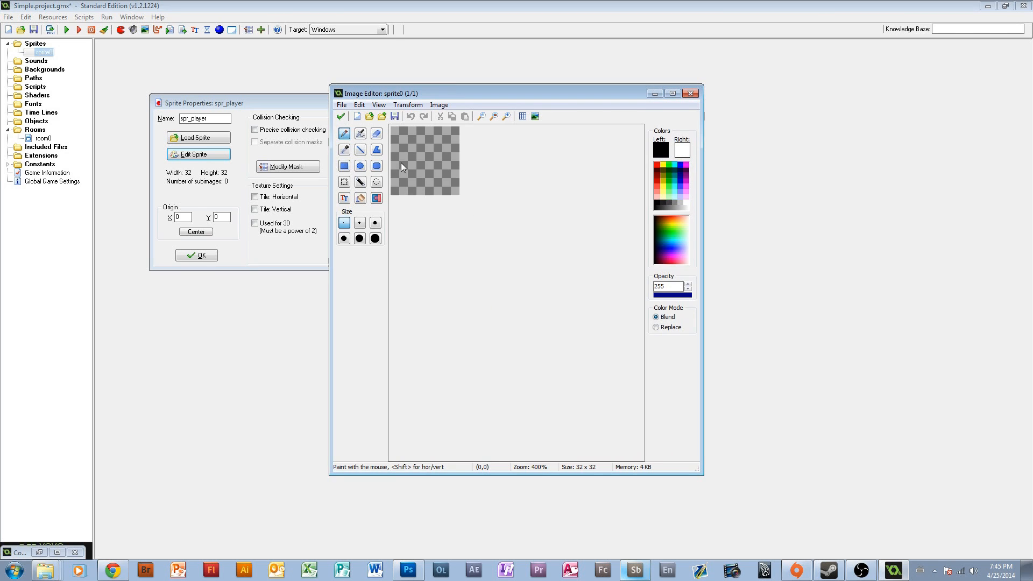
scroll(437, 184, "down", 2)
scroll(436, 185, "up", 1)
scroll(437, 185, "down", 1)
scroll(438, 188, "up", 6)
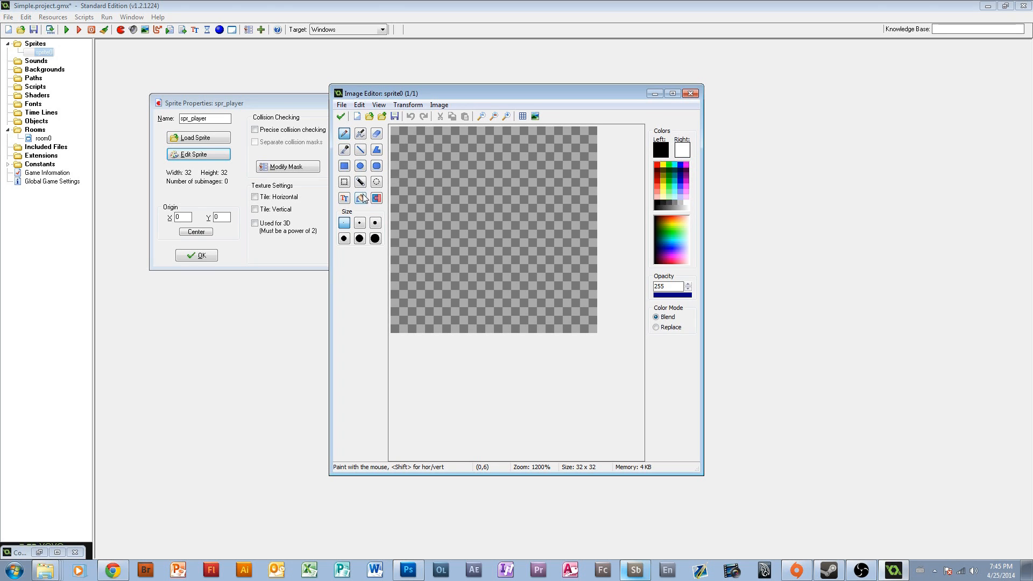
left_click(361, 166)
left_click(366, 297)
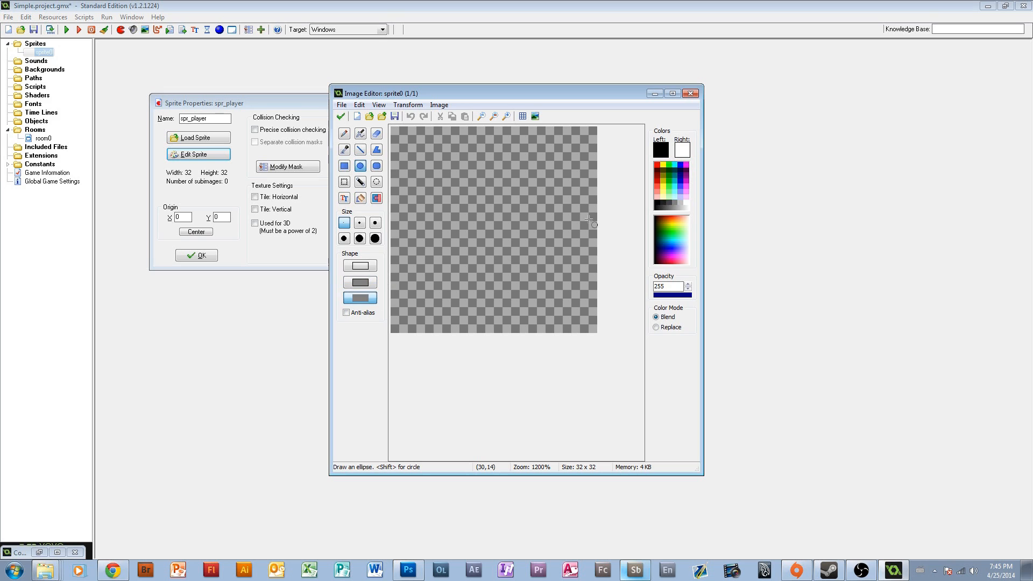
left_click(675, 164)
left_click_drag(391, 128, 592, 330)
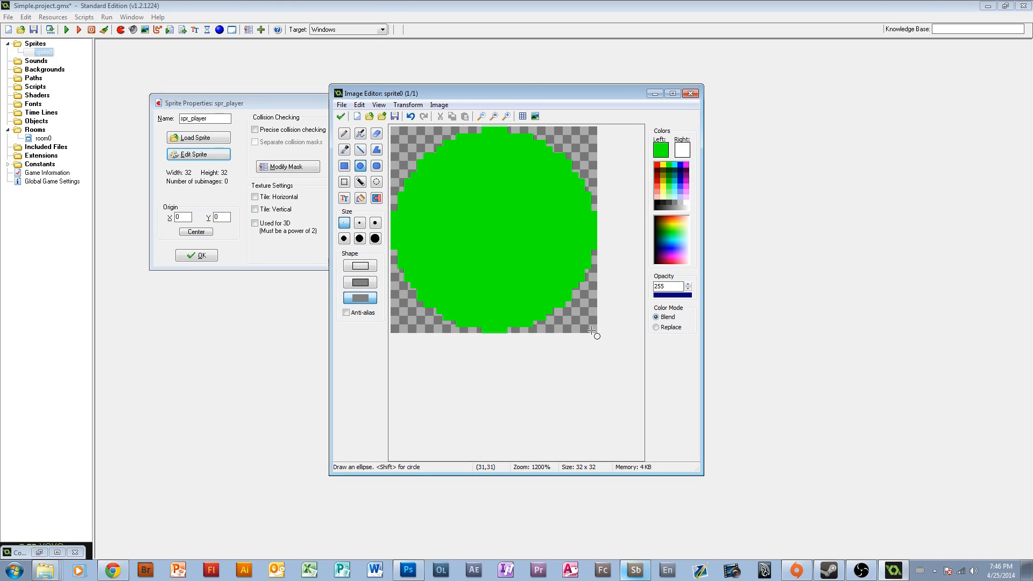
Step: Accept the painted circle and the edited frames into spr_player, and enlarge its sprite properties window
left_click(342, 117)
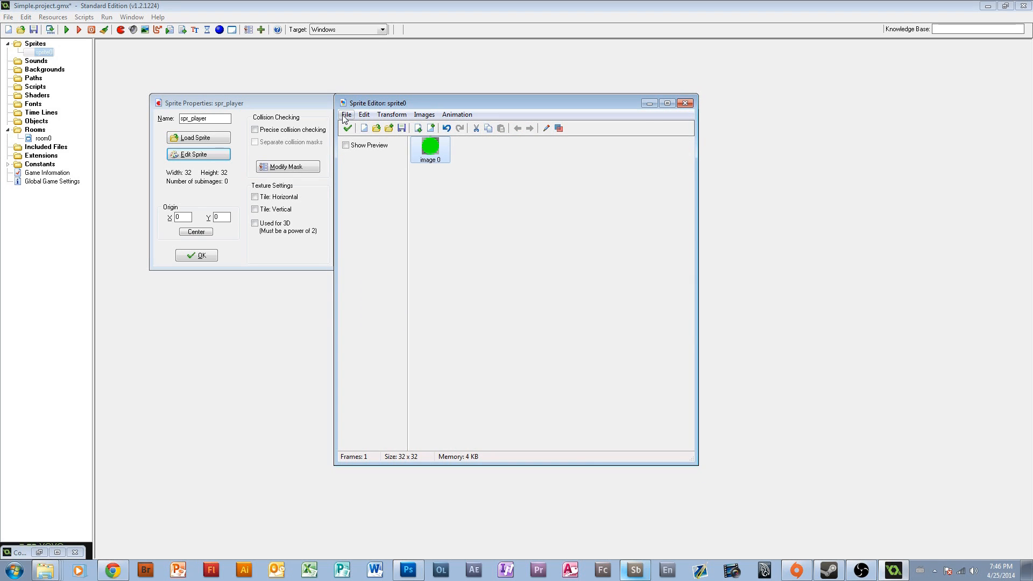
left_click(349, 126)
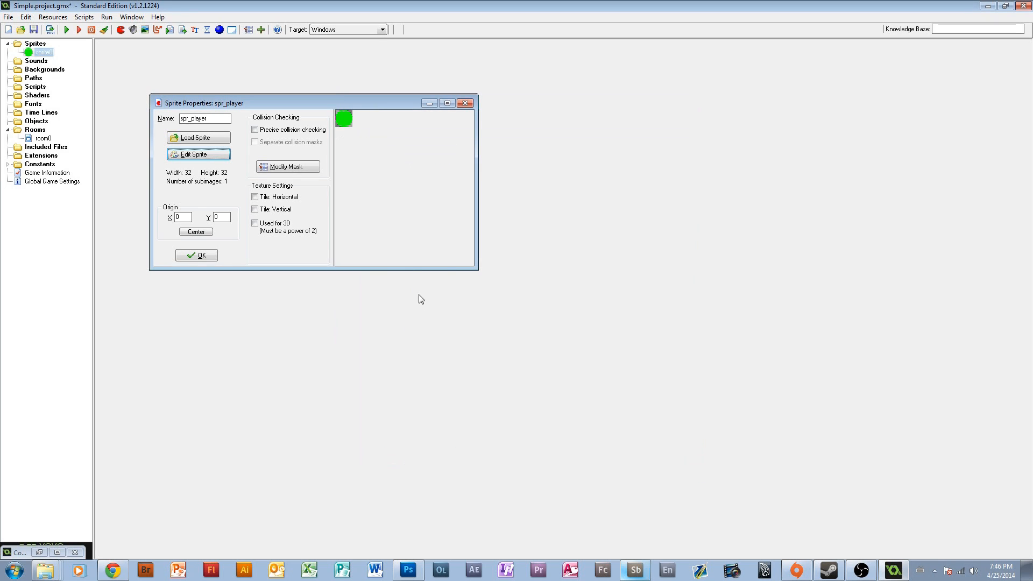
left_click_drag(378, 105, 405, 124)
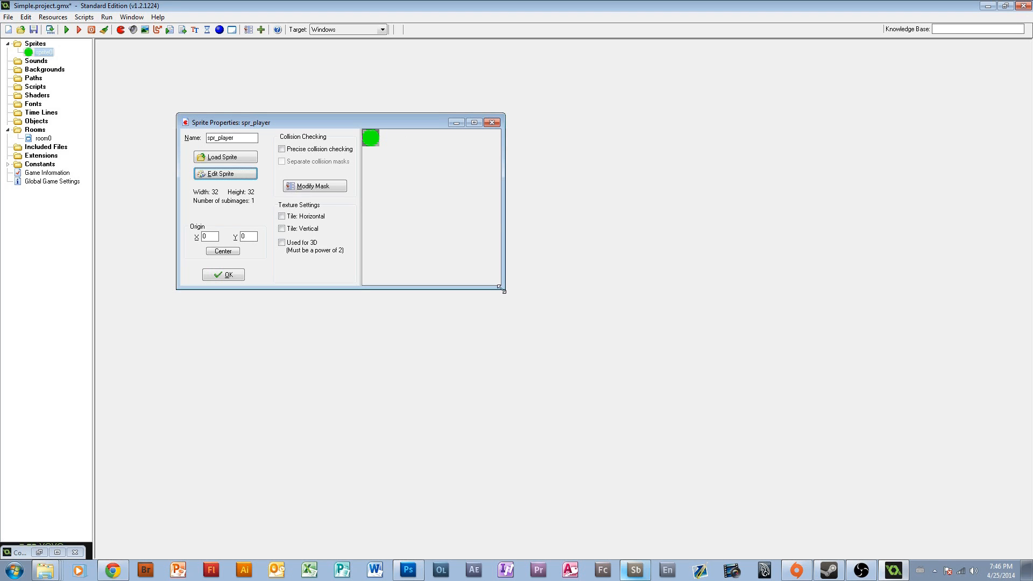
left_click_drag(504, 288, 645, 412)
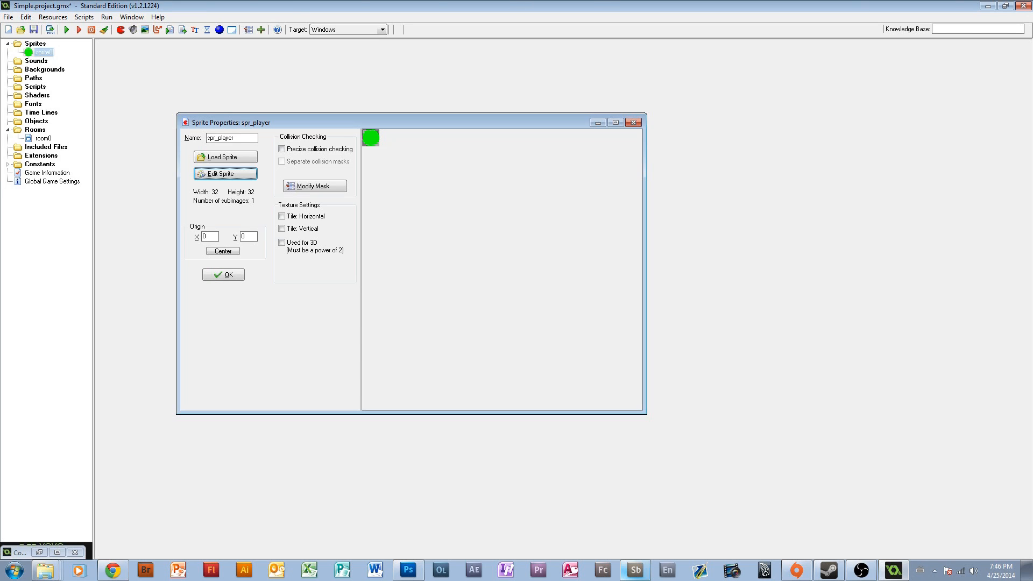
Step: Set the origin of spr_player to the sprite's centre and accept the sprite
left_click(370, 138)
left_click(372, 140)
left_click(369, 137)
left_click(223, 252)
left_click(231, 276)
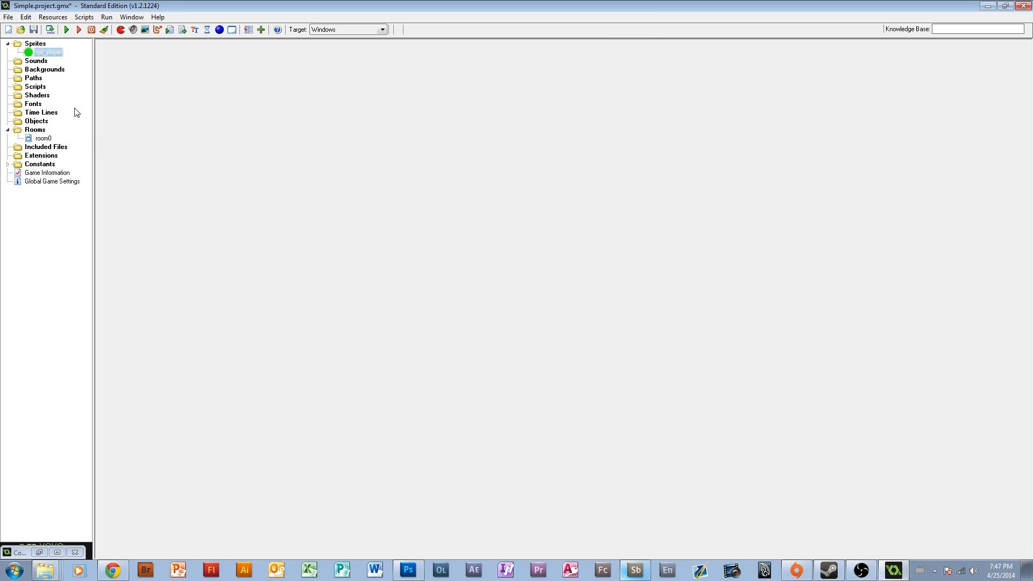
Step: Create an object named obj_player, assign it the spr_player sprite, and accept it
left_click(37, 121)
right_click(36, 122)
left_click(46, 131)
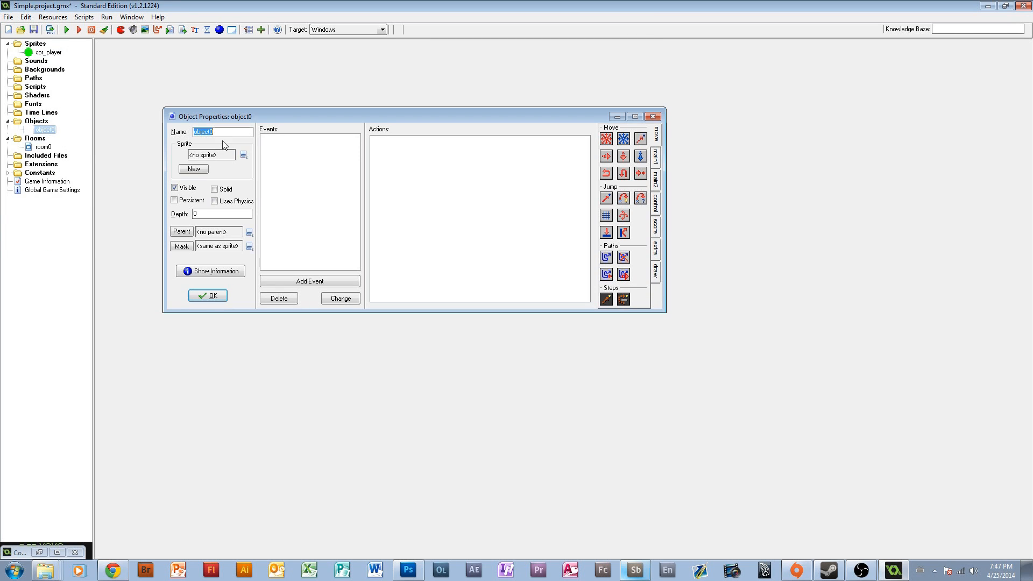
type("obj_player")
left_click(245, 156)
left_click(254, 175)
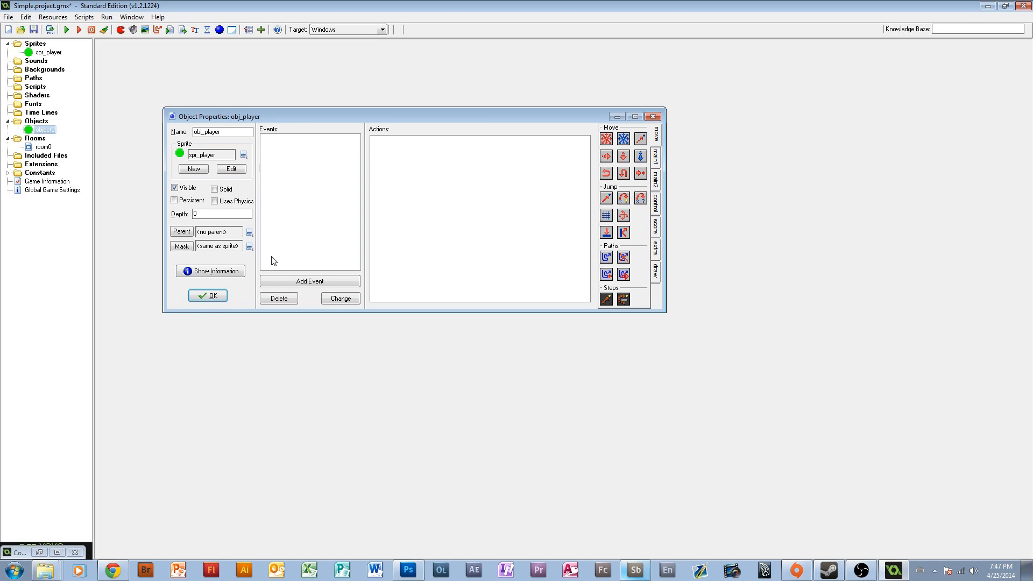
left_click(208, 296)
Step: Open room0 and place one obj_player instance near the middle of the room grid
left_click(34, 147)
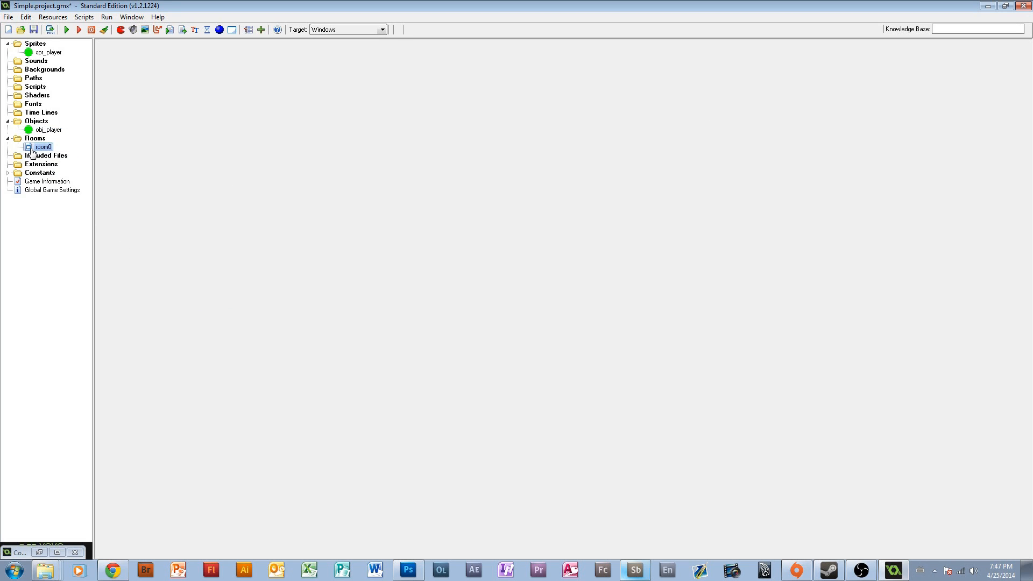
double_click(33, 149)
left_click(209, 165)
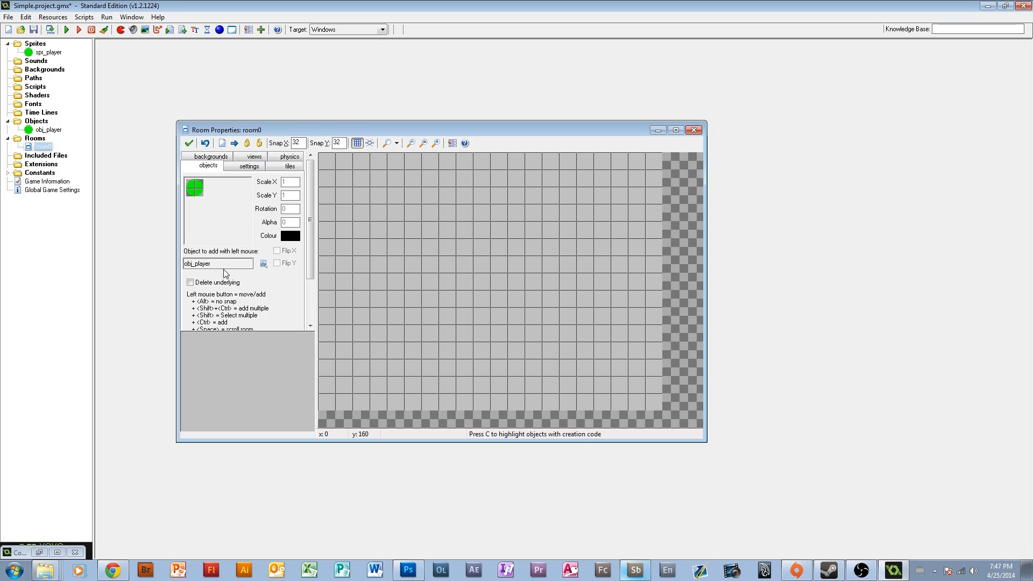
left_click(463, 269)
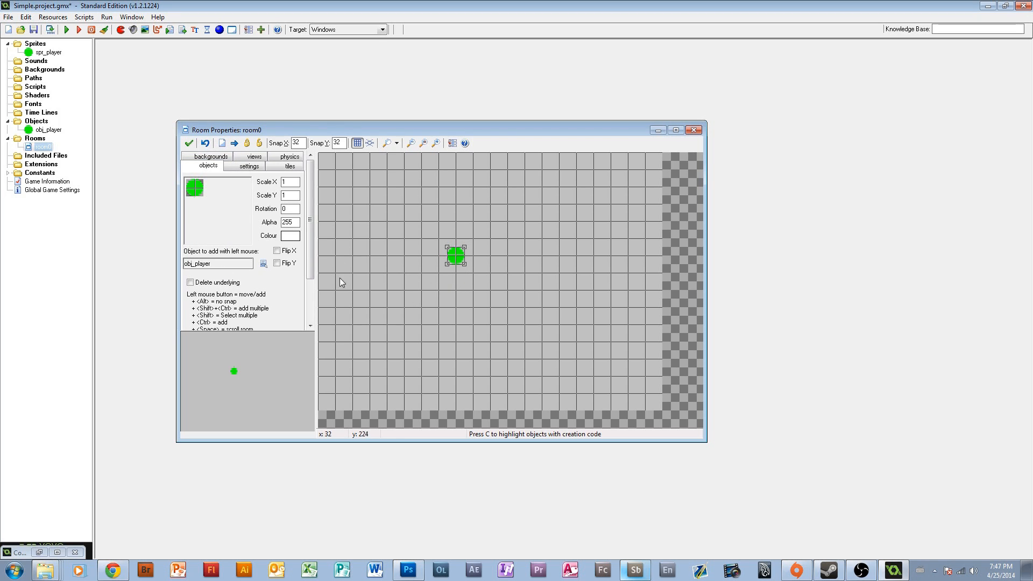
scroll(371, 247, "down", 1)
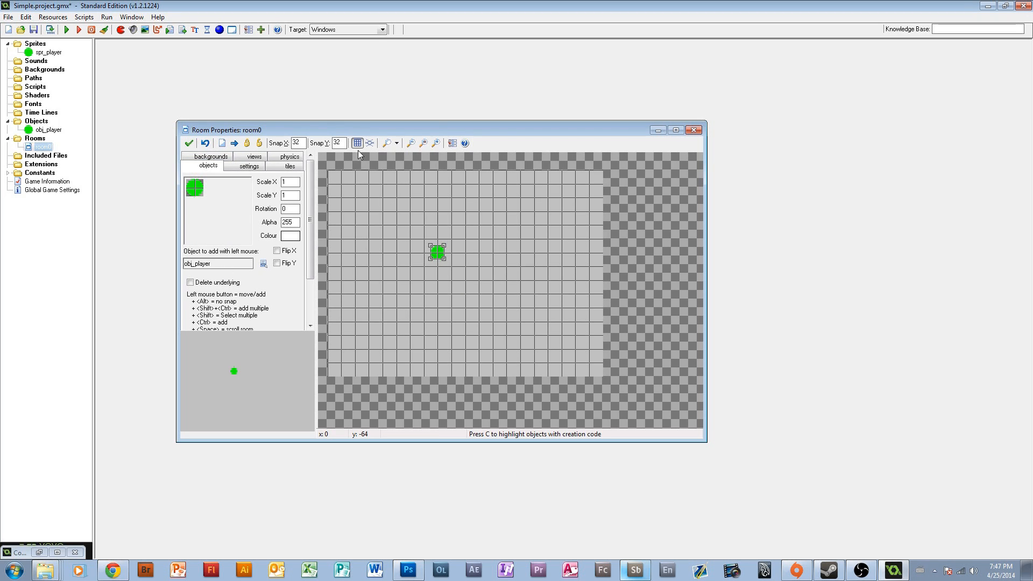
left_click_drag(441, 247, 458, 274)
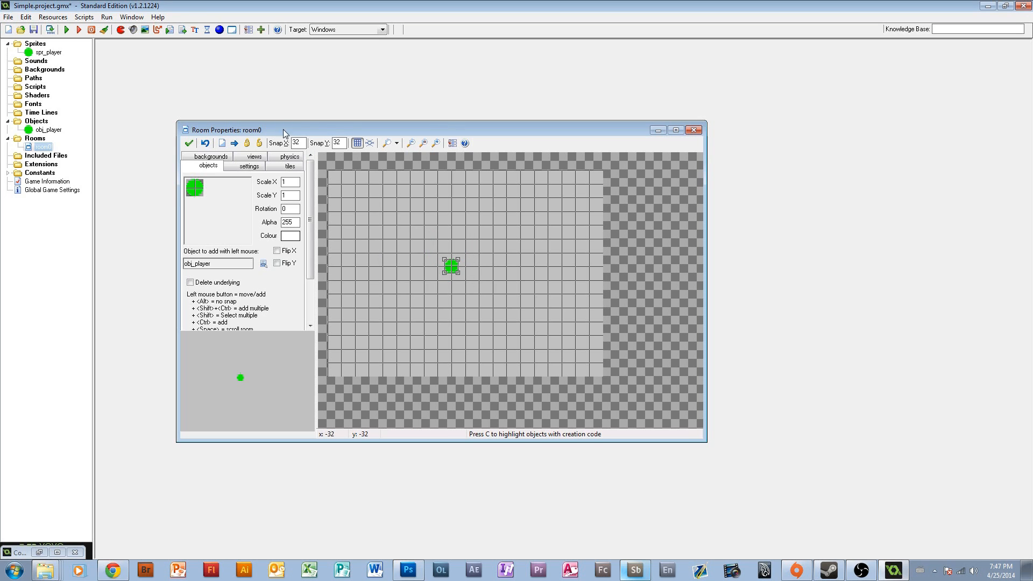
Step: Try shifting the player with the room's X and Y snap set to 1, and restore both snap values to 32
type("1")
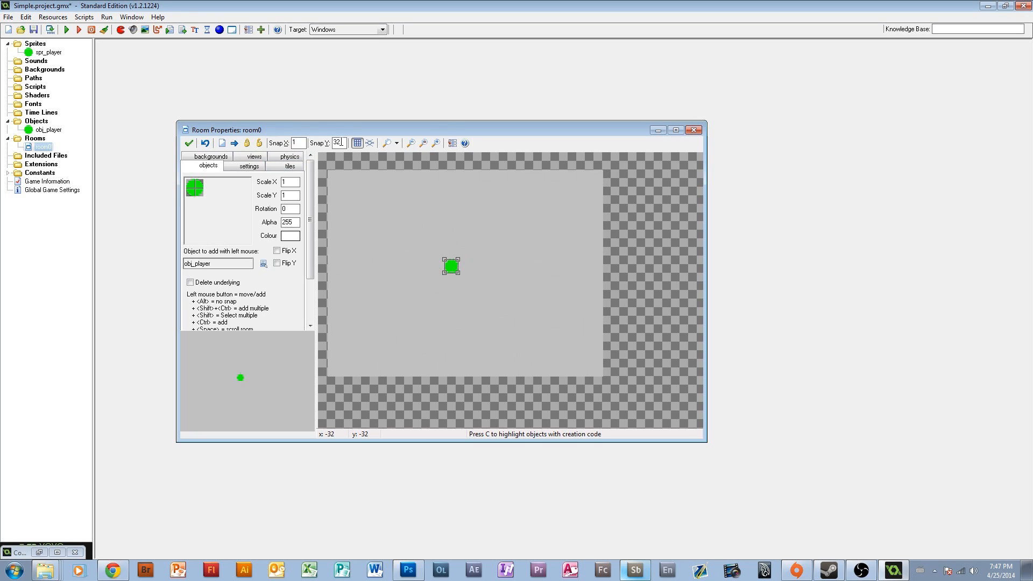
key("Tab")
type("1")
mouse_move(450, 269)
left_mouse_down()
mouse_move(391, 243)
mouse_move(485, 267)
mouse_move(485, 286)
mouse_move(440, 268)
left_mouse_up()
type("3232")
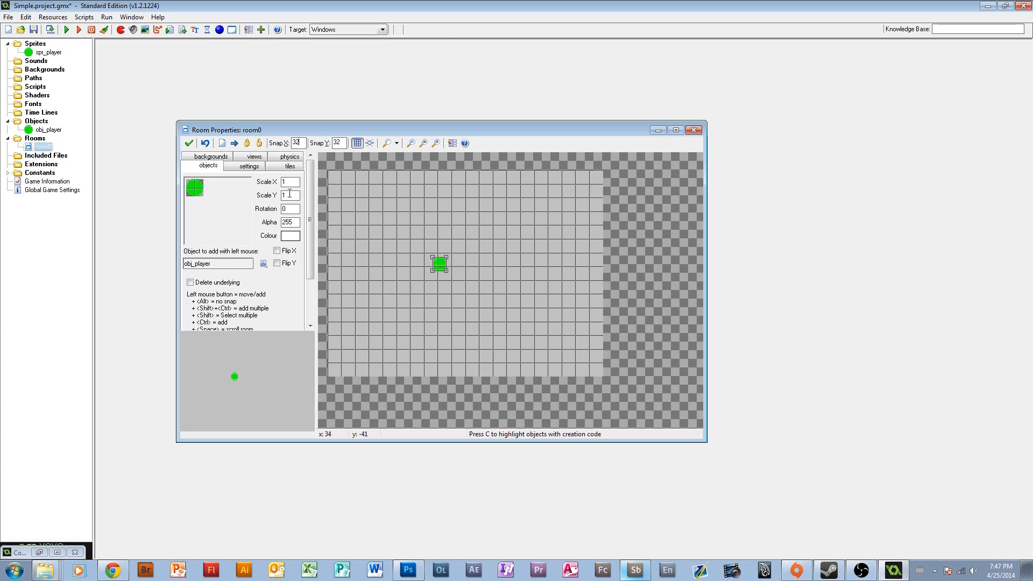
Step: Toggle the room grid off and on, and snap the player back onto the grid at x 256, y 224
left_click(357, 143)
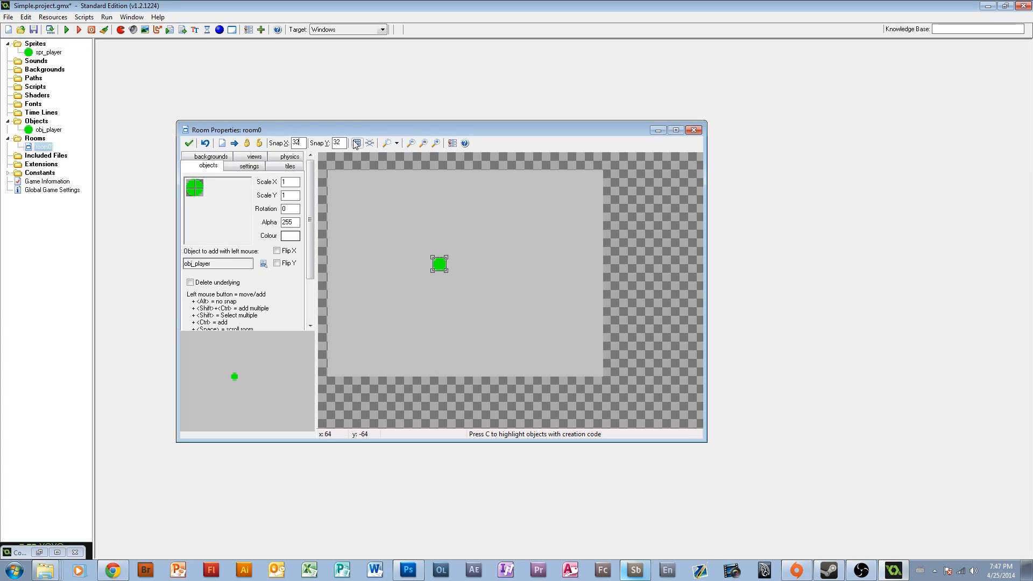
left_click(357, 143)
left_click_drag(435, 265, 443, 269)
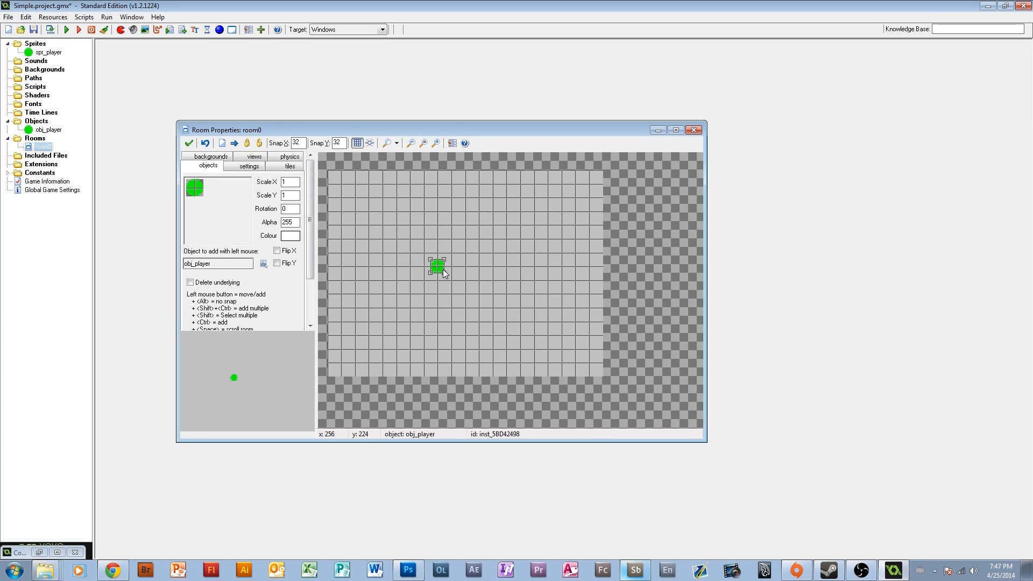
Step: Accept the room and save the project, and test-run the game with the player before closing its window
left_click(188, 143)
left_click(33, 29)
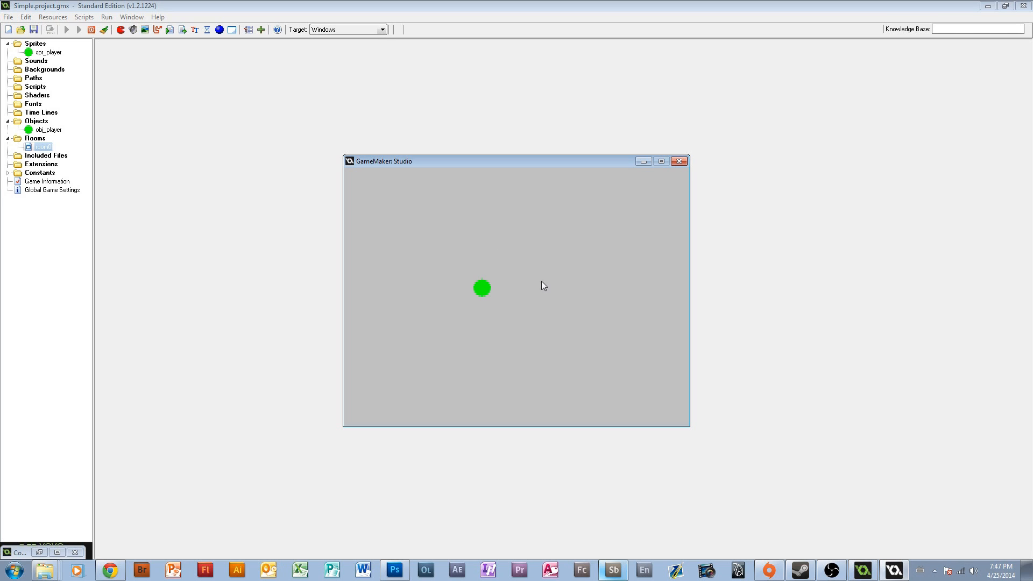
left_click(679, 162)
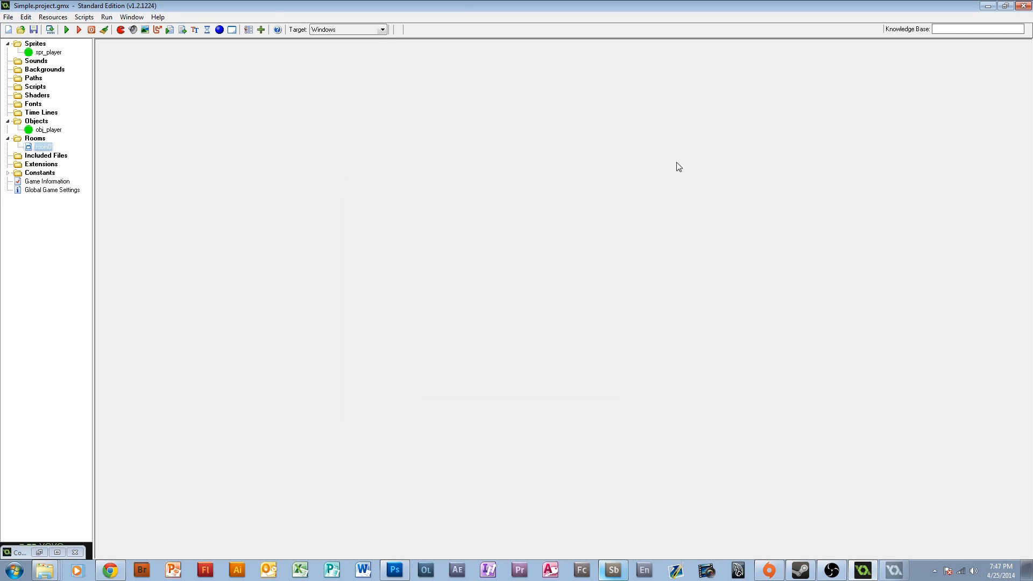
Step: Open obj_player in an enlarged properties window and add a Keyboard event for the Left arrow key
double_click(35, 133)
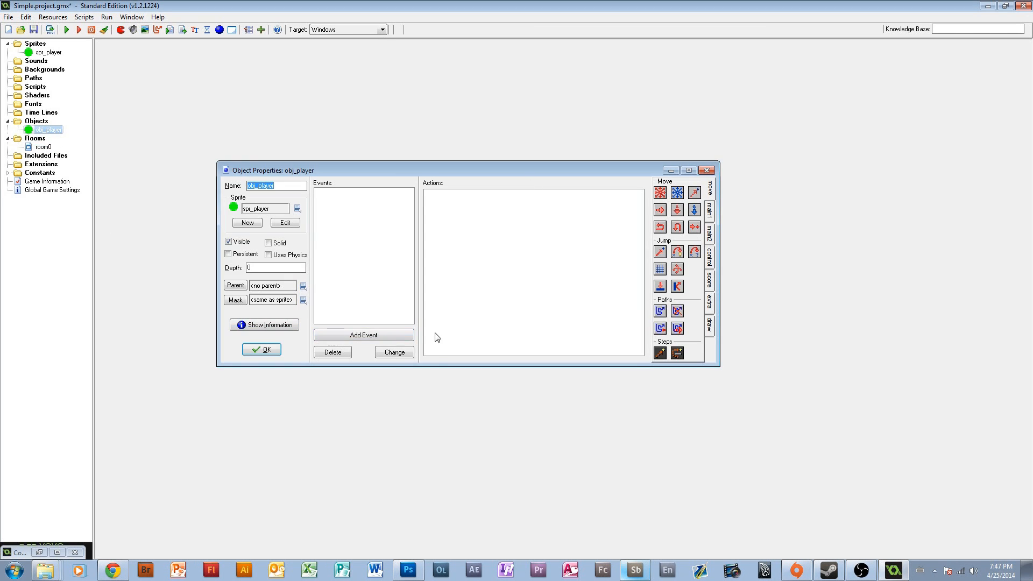
left_click_drag(432, 365, 427, 469)
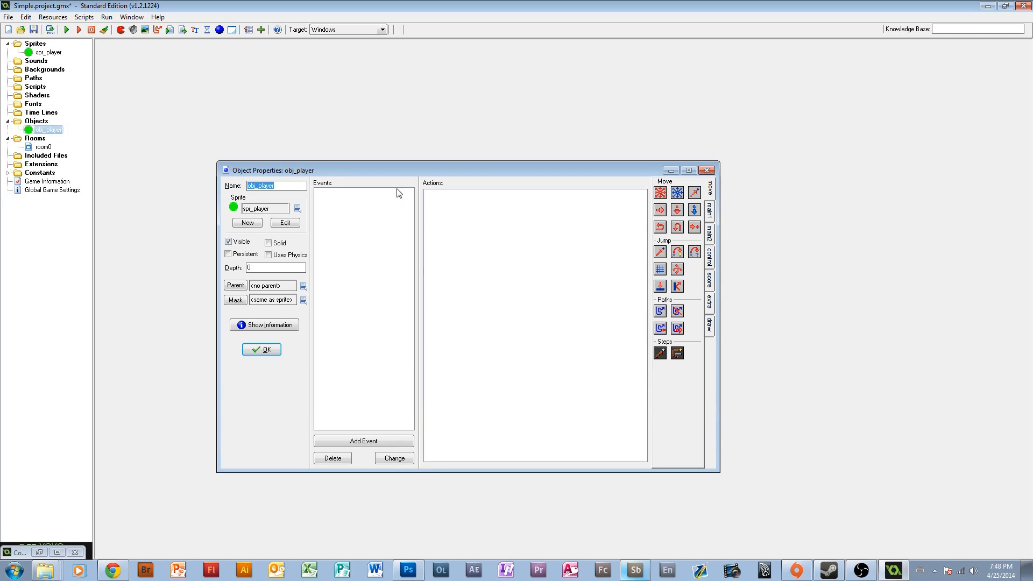
left_click_drag(402, 174, 388, 104)
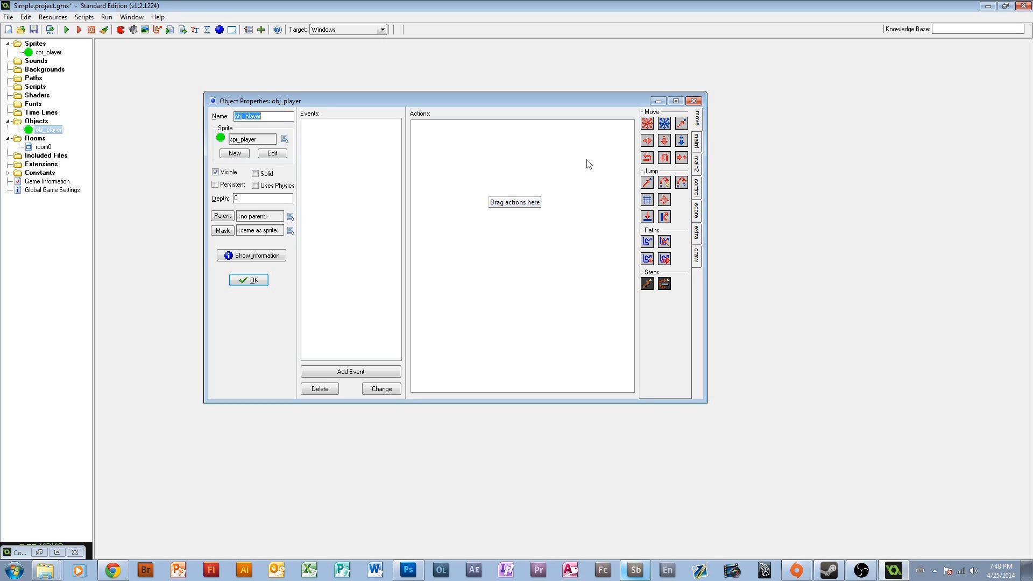
left_click(380, 371)
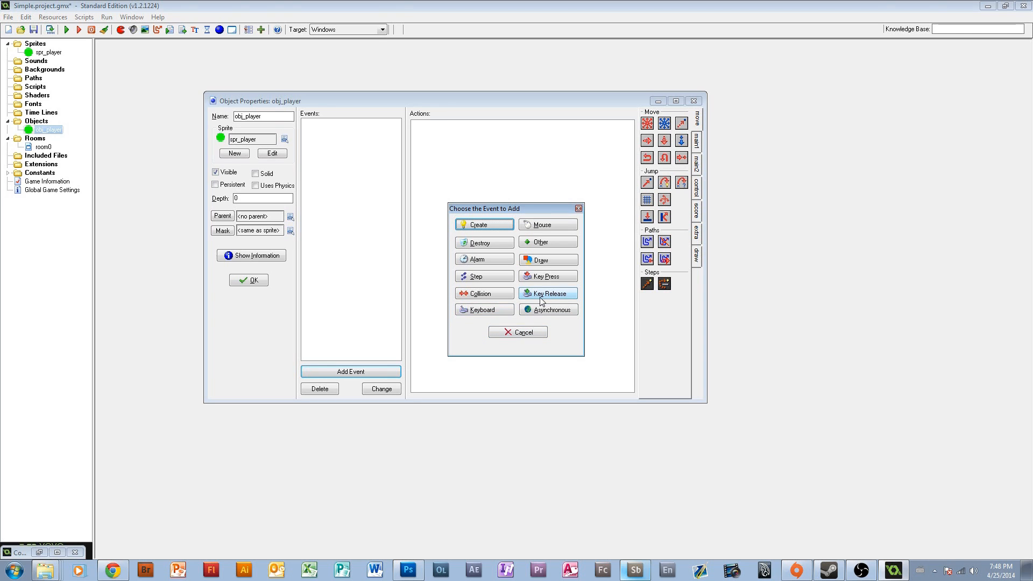
left_click(505, 310)
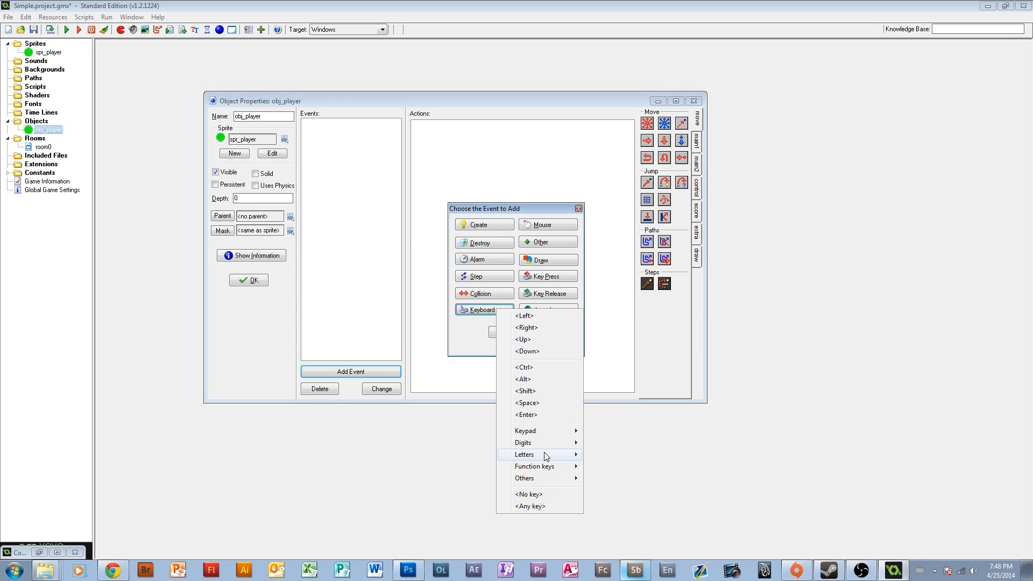
mouse_move(560, 455)
left_click(541, 320)
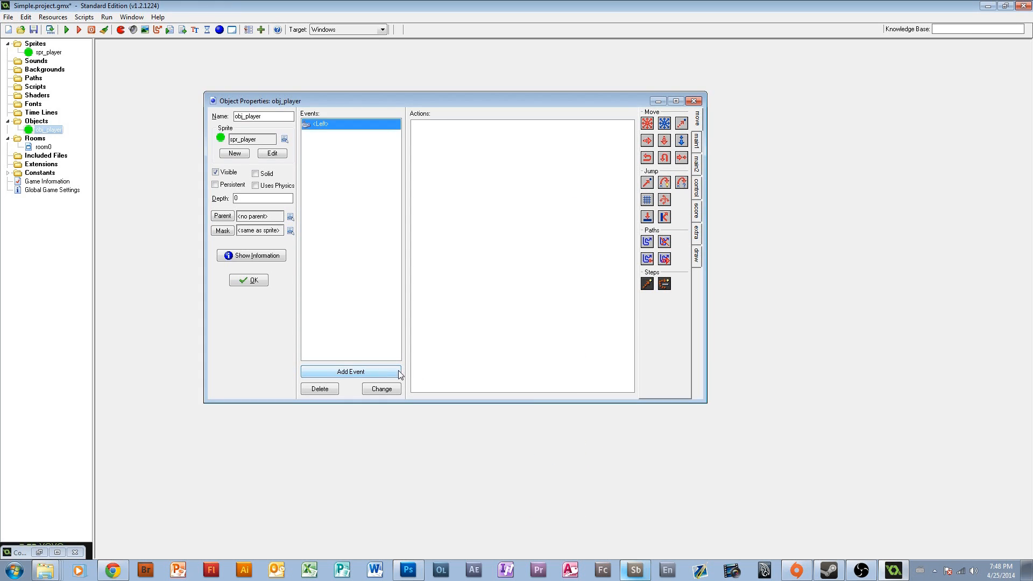
Step: Add Keyboard events for the Right, Up and Down arrow keys to obj_player
left_click(390, 372)
left_click(497, 304)
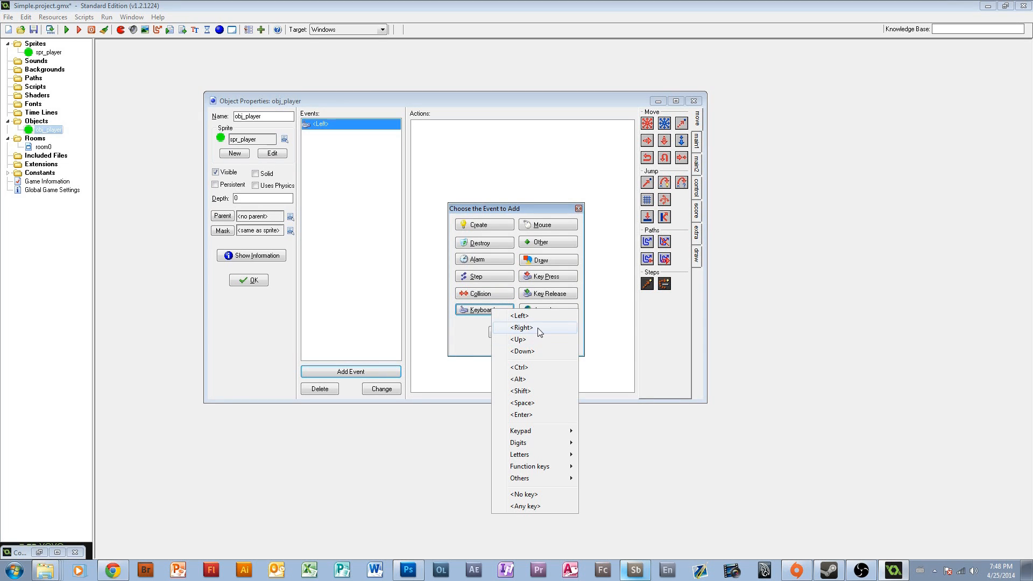
left_click(512, 330)
left_click(387, 369)
left_click(487, 311)
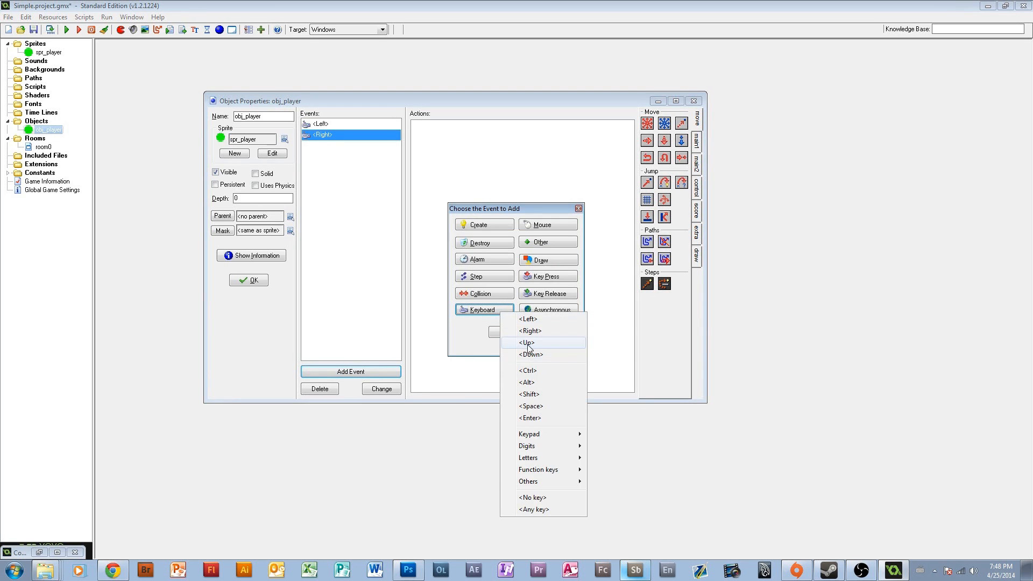
left_click(530, 354)
left_click(366, 373)
left_click(487, 310)
left_click(519, 357)
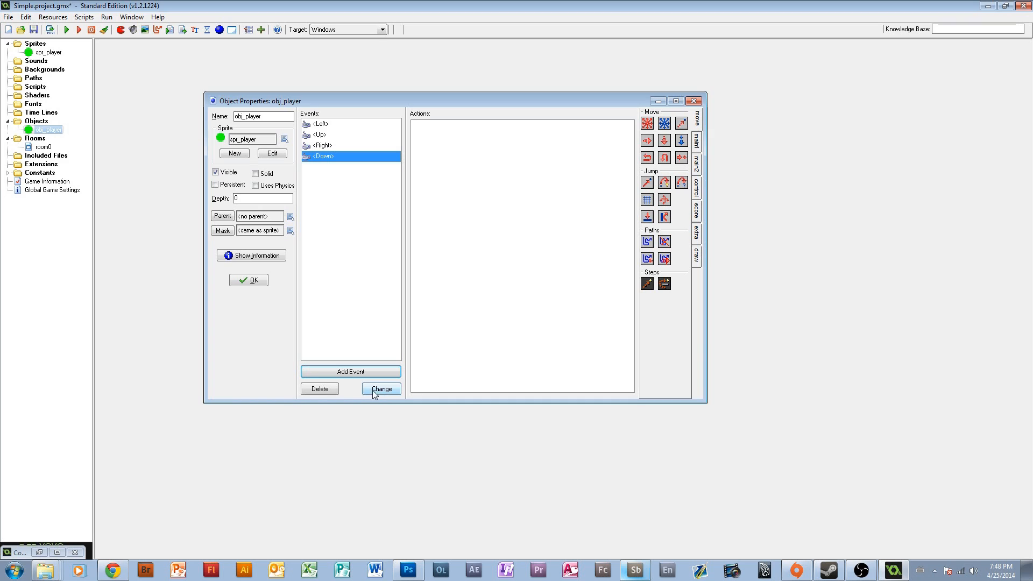
left_click(383, 373)
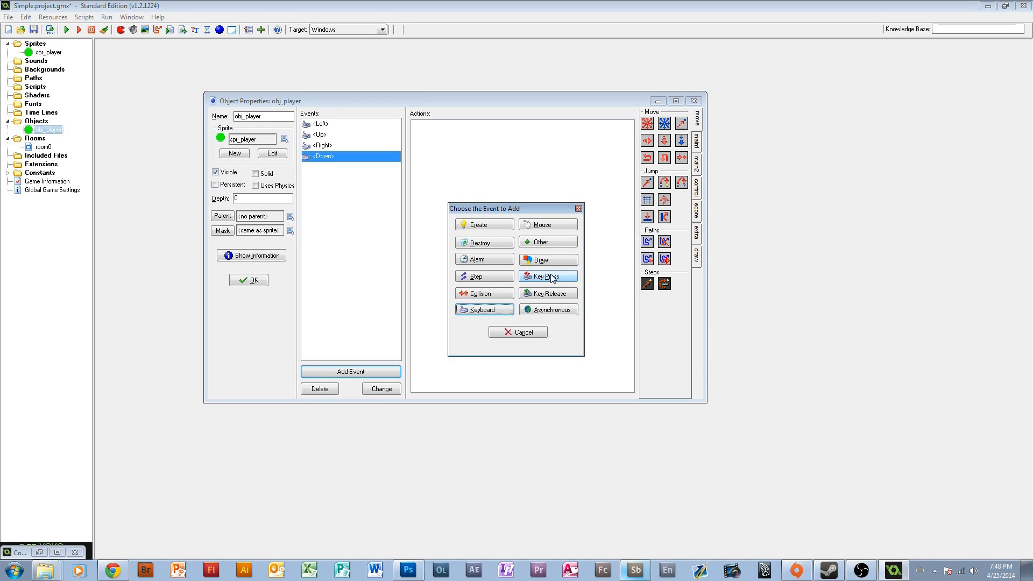
left_click(518, 332)
Step: Add a Move Fixed action with the left direction to the Left event, applied to Self
left_click(322, 124)
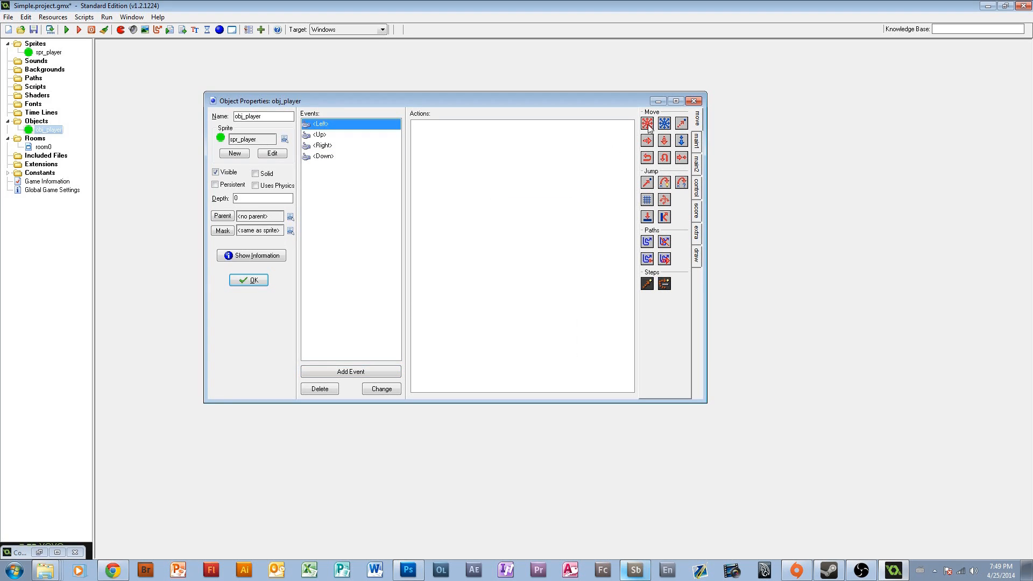
left_click_drag(649, 127, 553, 151)
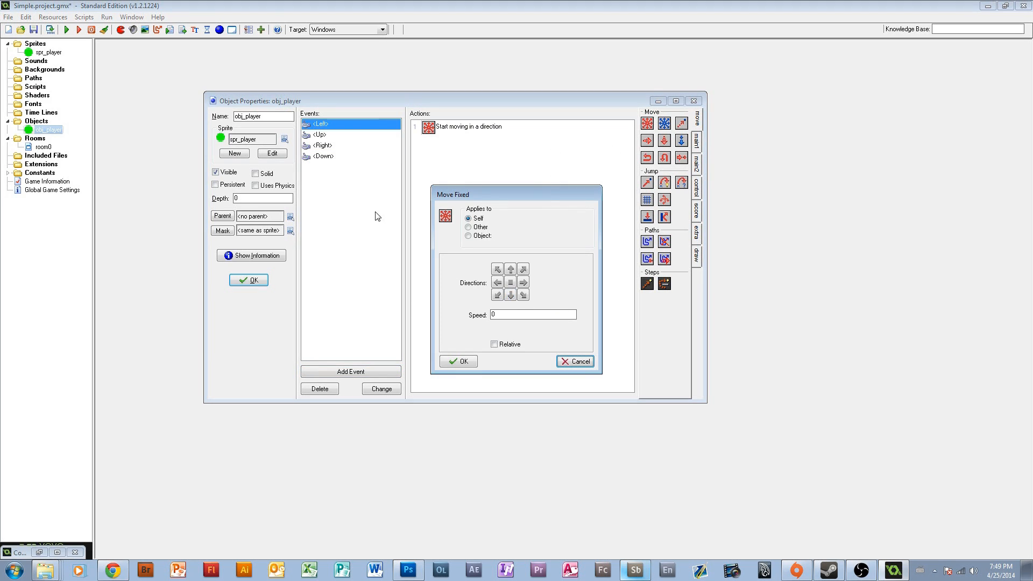
left_click(497, 283)
double_click(503, 314)
left_click(463, 361)
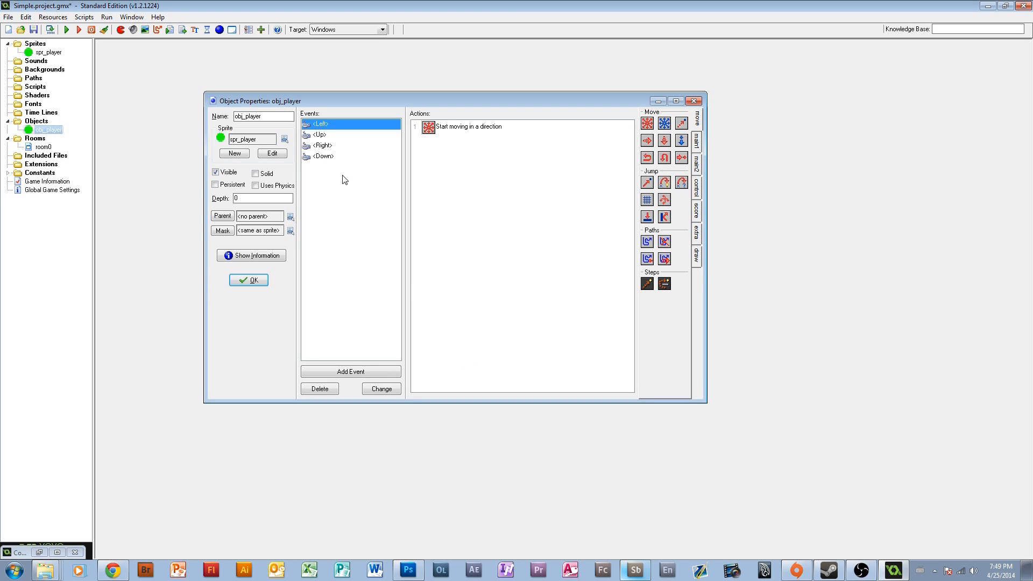
Step: Add a Move Fixed action with the up direction to the Up event, applied to Self
left_click(326, 136)
left_click_drag(649, 126, 512, 223)
left_click(510, 269)
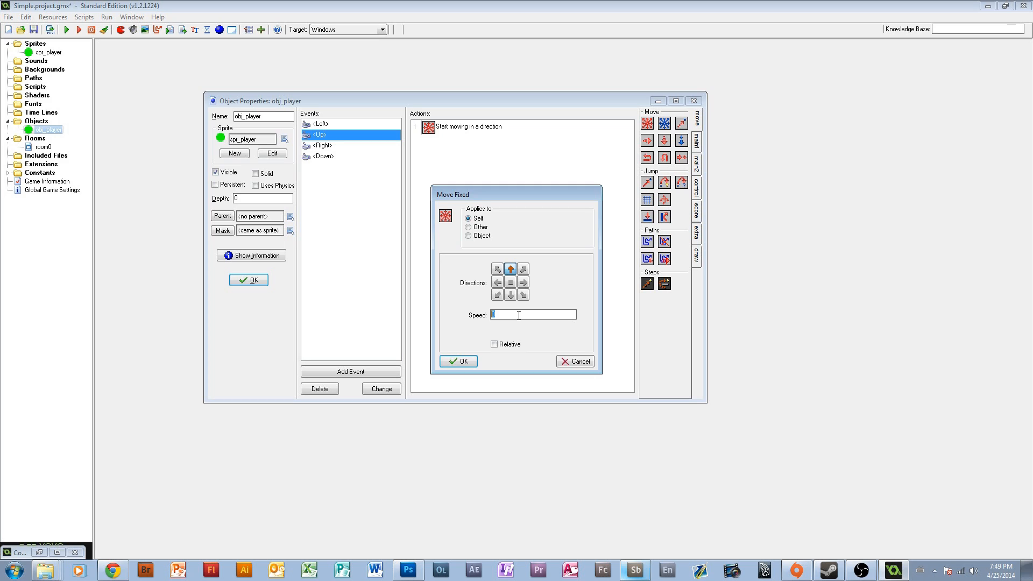
left_click(459, 361)
Step: Add a Move Fixed action with the right direction to the Right event, applied to Self
left_click(350, 145)
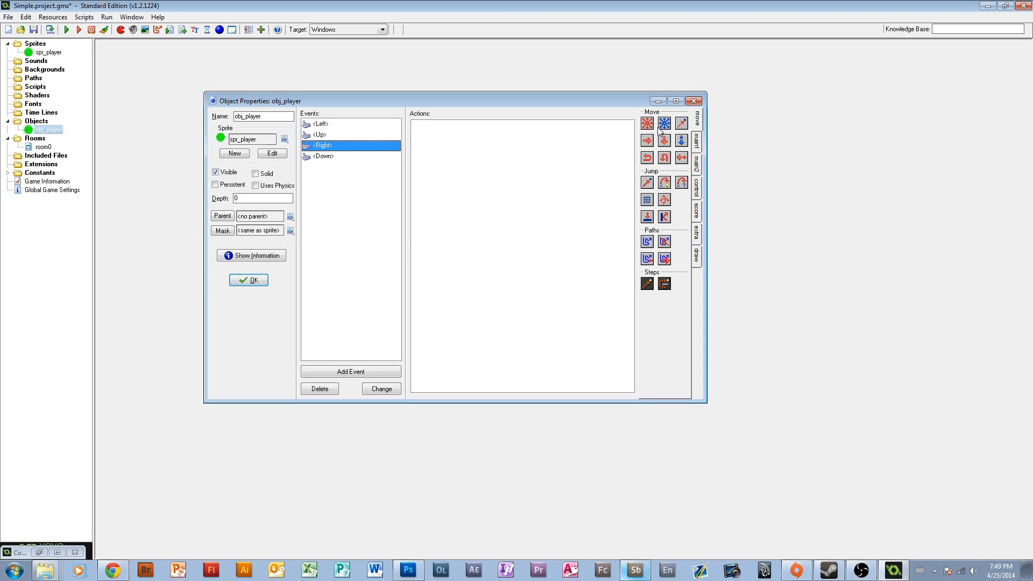
left_click_drag(647, 124, 538, 220)
left_click(523, 282)
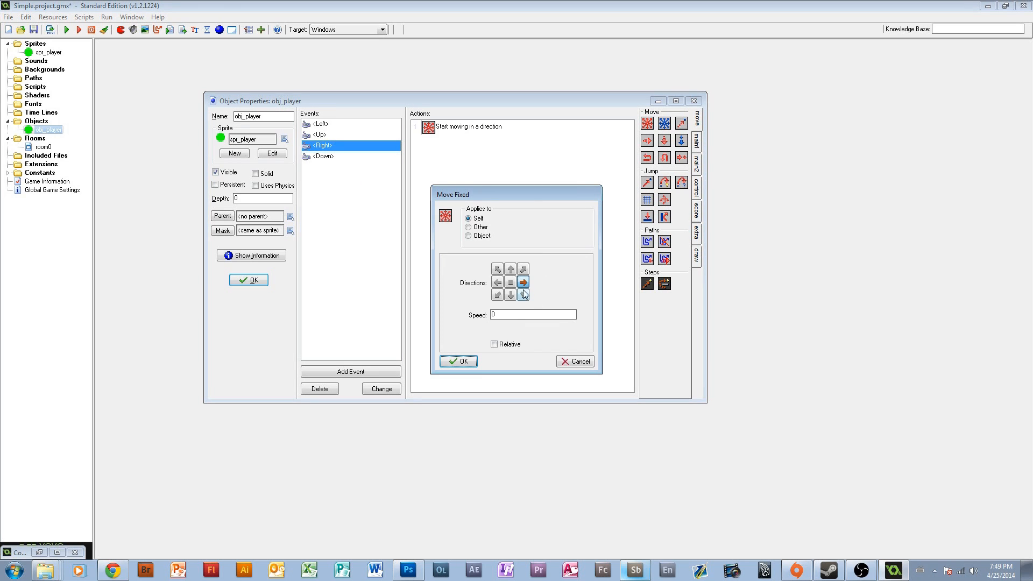
left_click(463, 361)
left_click(335, 157)
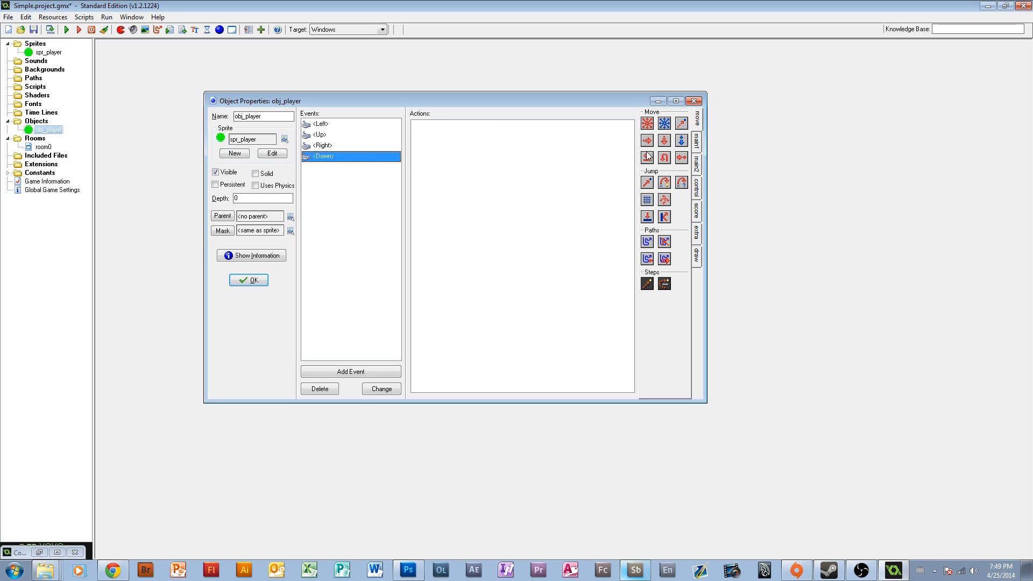
left_click_drag(664, 140, 521, 289)
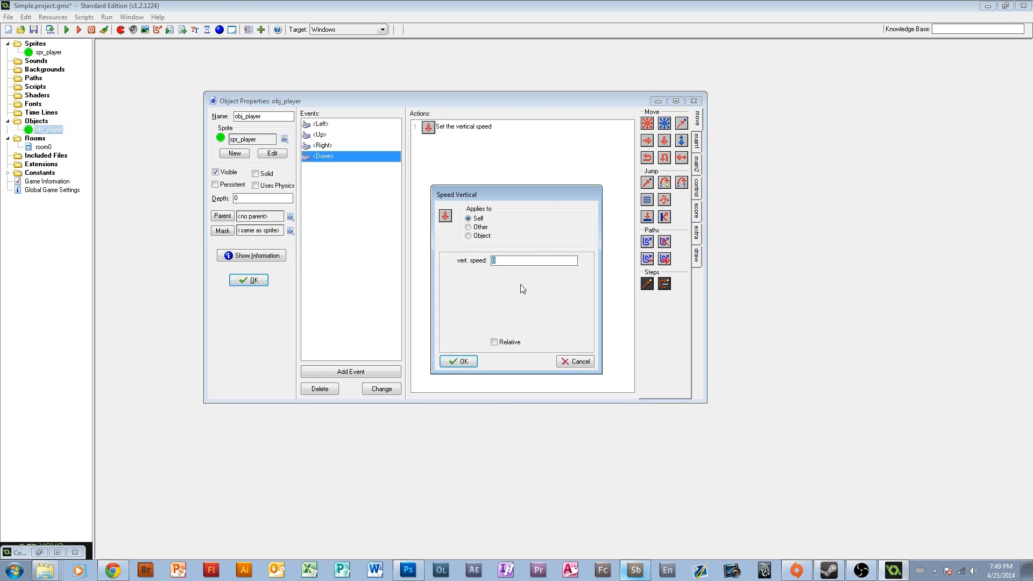
left_click(578, 361)
right_click(457, 129)
left_click(487, 195)
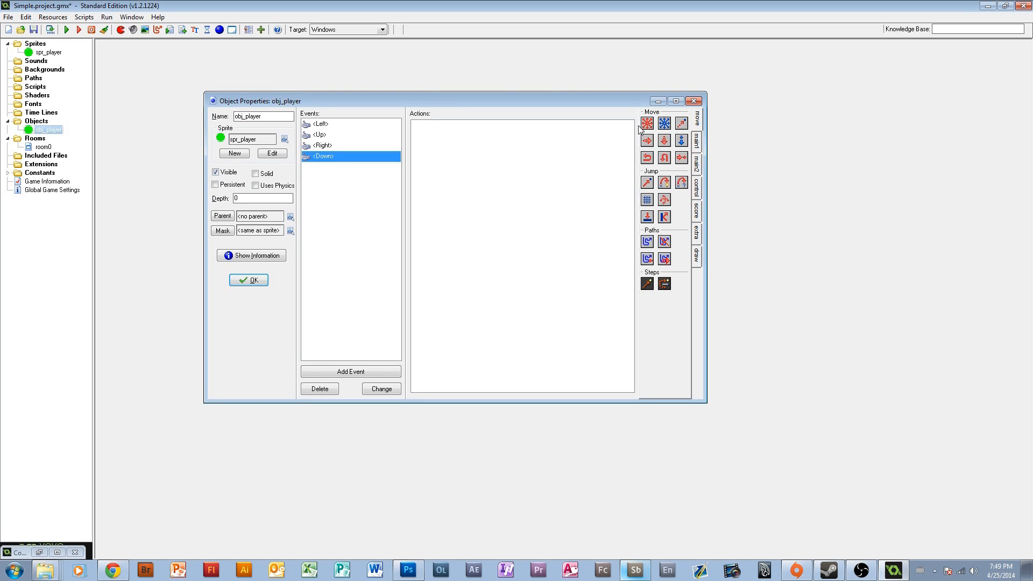
Step: Add a Move Fixed action with the down direction and speed 5 to the Down event, and accept the obj_player properties
left_click_drag(619, 148, 521, 285)
left_click(511, 295)
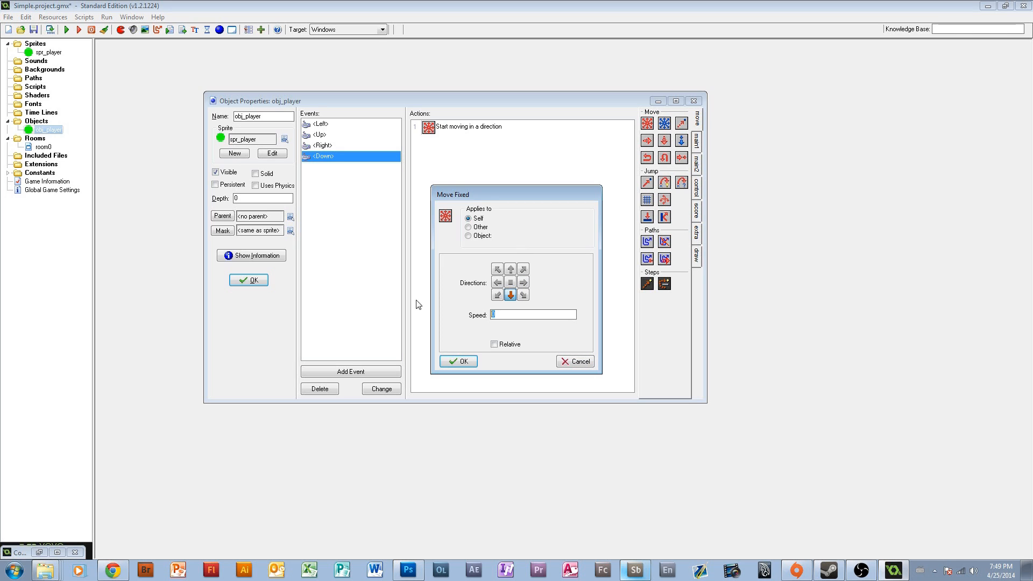
left_click(454, 362)
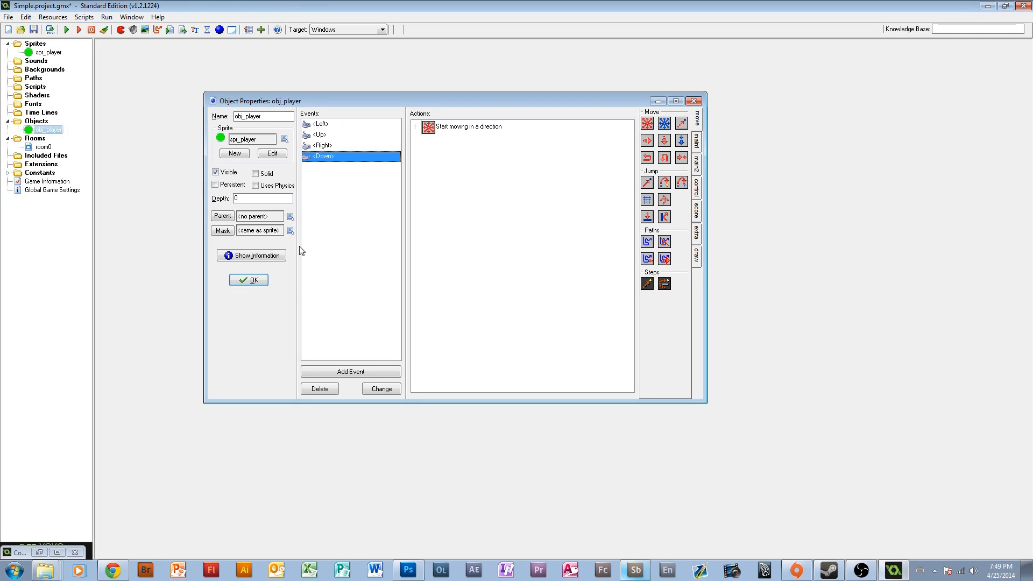
left_click(249, 280)
Step: Run the game, test moving the green circle in all four directions, and close the game window
left_click(68, 30)
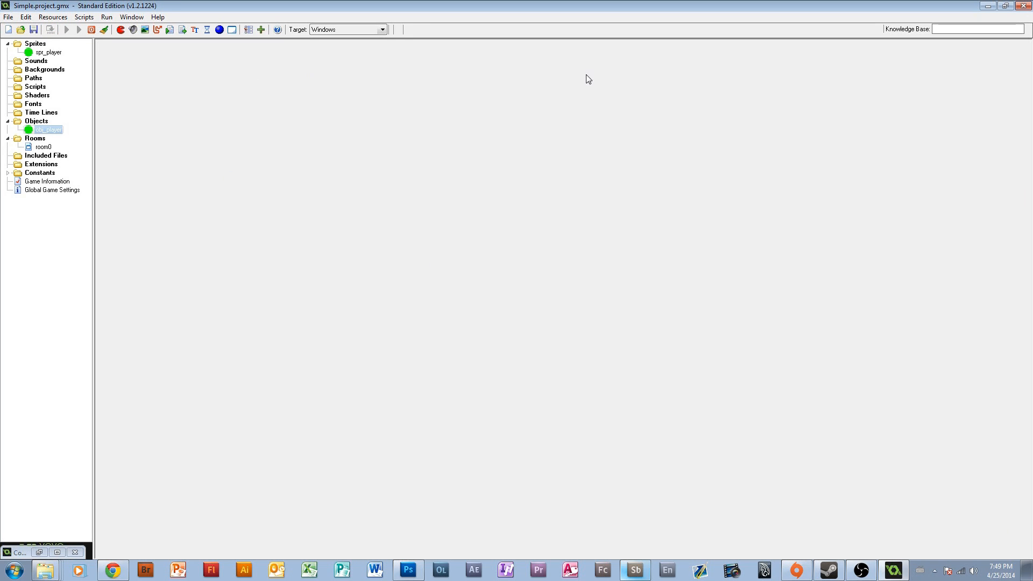
key("Right")
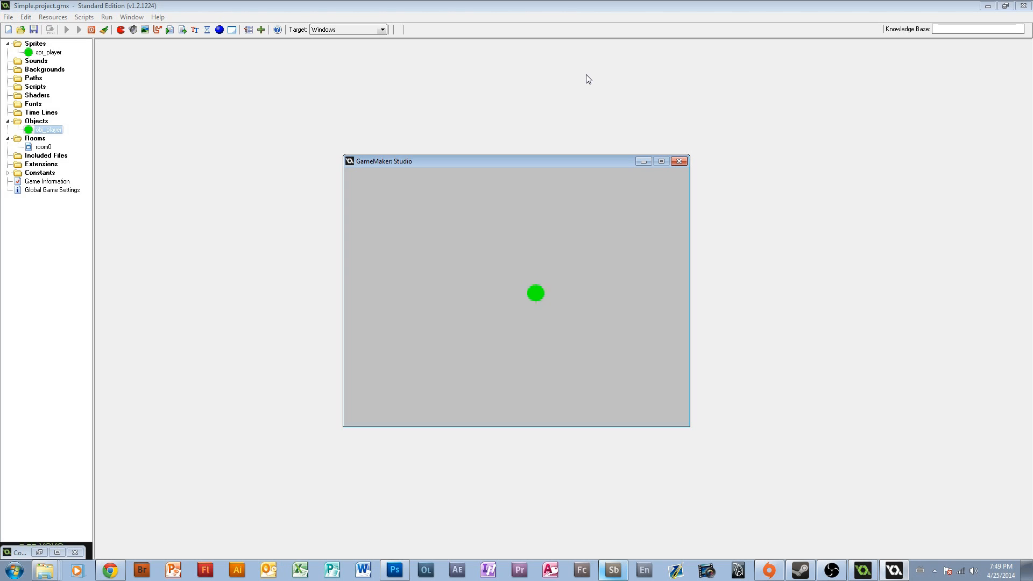
key("Down")
key("Left")
key("Up")
key("Left")
key("Down")
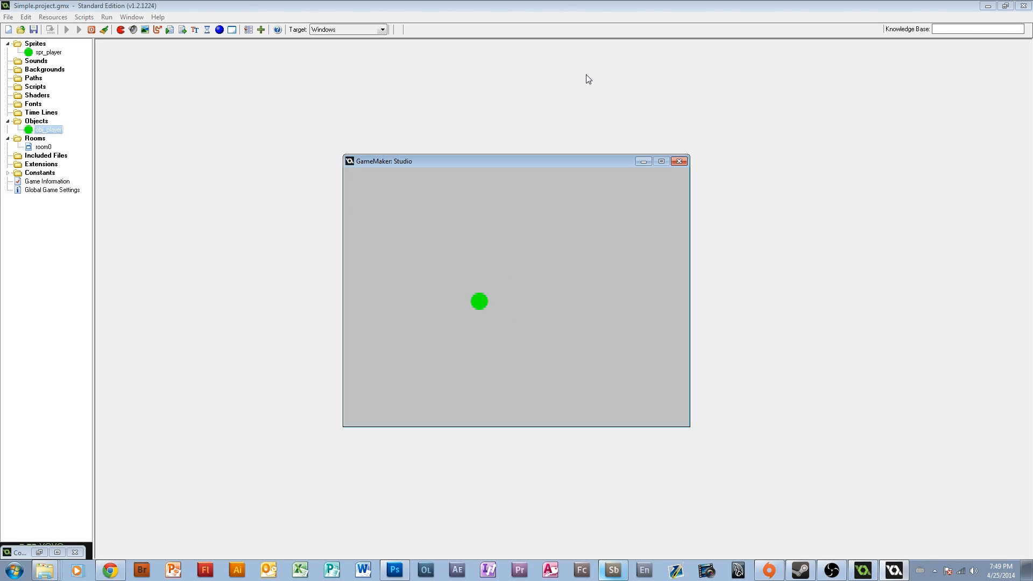
key("Left")
key("Up")
key("Right")
key("Down")
key("Left")
key("Up")
key("Right")
key("Left")
key("Down")
key("Right")
key("Up")
key("Left")
key("Down")
key("Right")
key("Up")
key("Left")
key("Down")
key("Right")
key("Up")
key("Left")
key("Down")
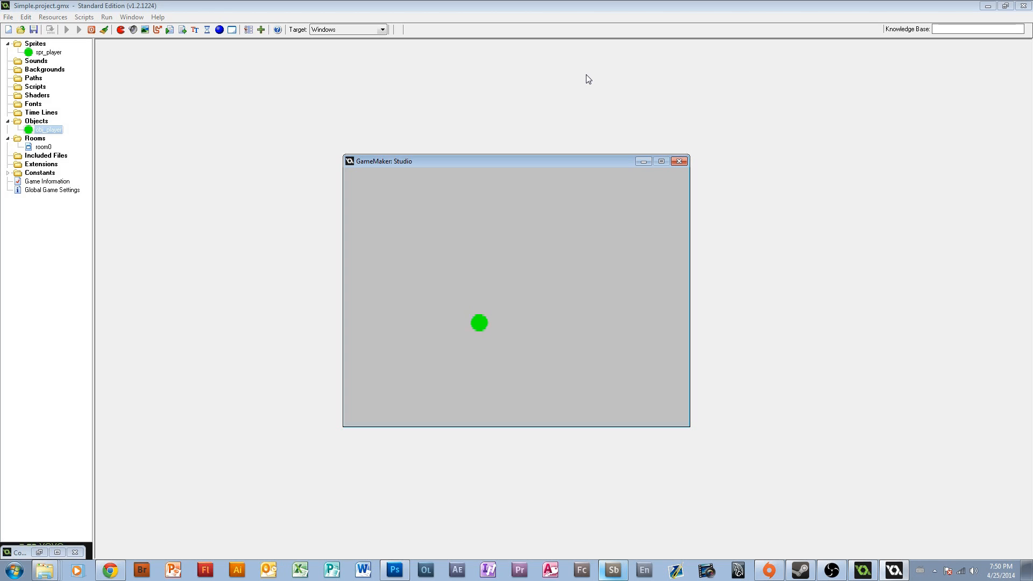
key("Right")
key("Up")
key("Left")
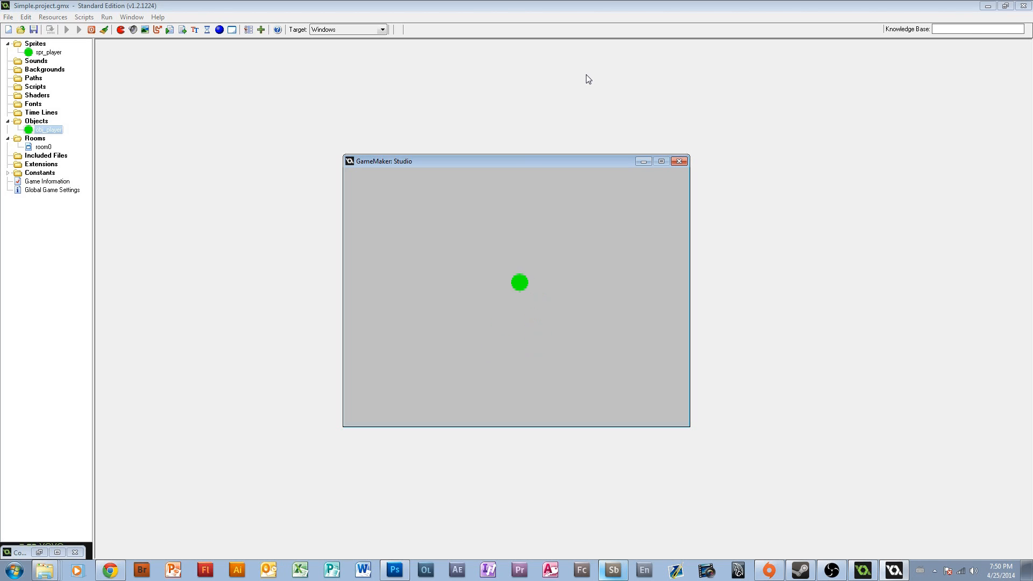
key("Up")
key("Right")
key("Down")
key("Right")
key("Down")
key("Left")
key("Up")
key("Right")
key("Up")
key("Left")
key("Up")
key("Up")
key("Left")
key("Down")
key("Right")
key("Down")
key("Right")
key("Up")
key("Up")
key("Left")
key("Down")
key("Right")
key("Right")
left_click(679, 161)
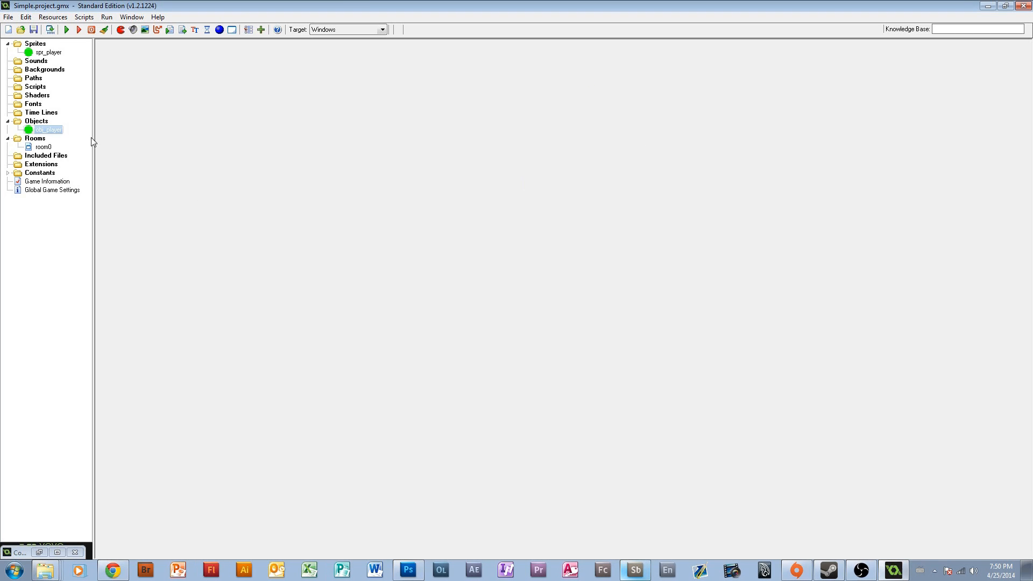
Step: Set room0's background color to black and hide the room's grid, keeping the changes
double_click(39, 147)
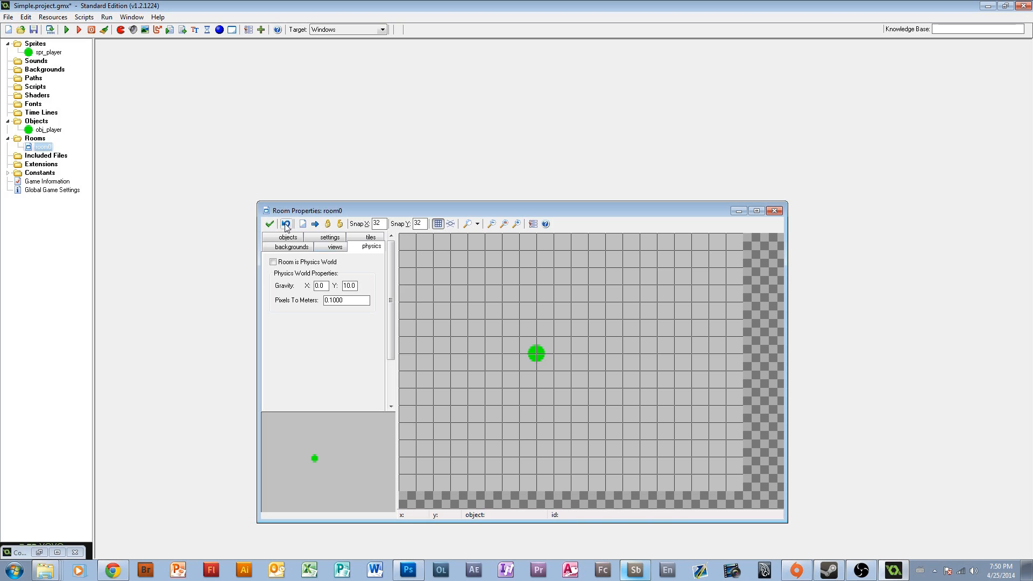
left_click(306, 249)
left_click(324, 276)
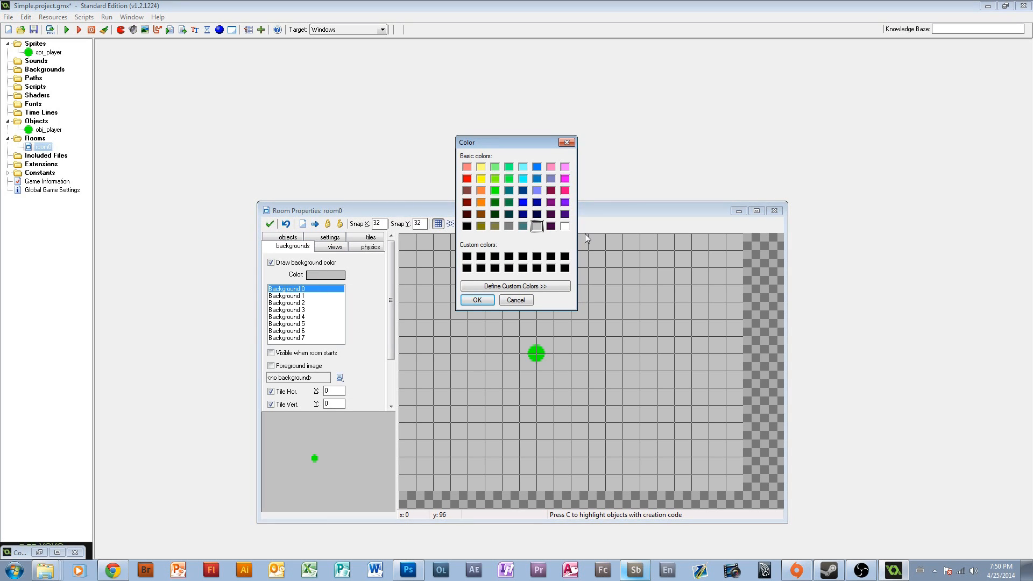
left_click(466, 226)
left_click(477, 300)
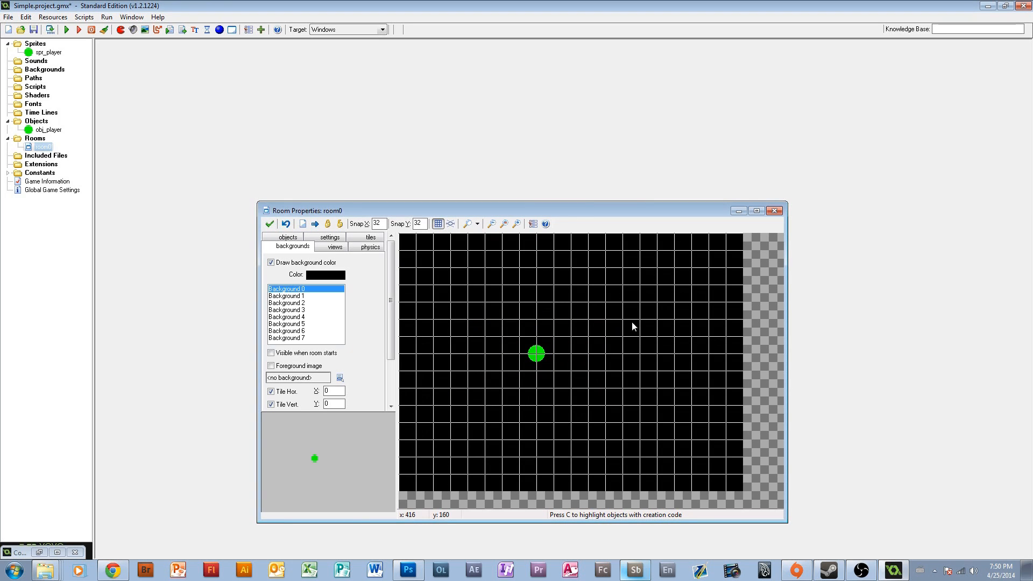
left_click(437, 224)
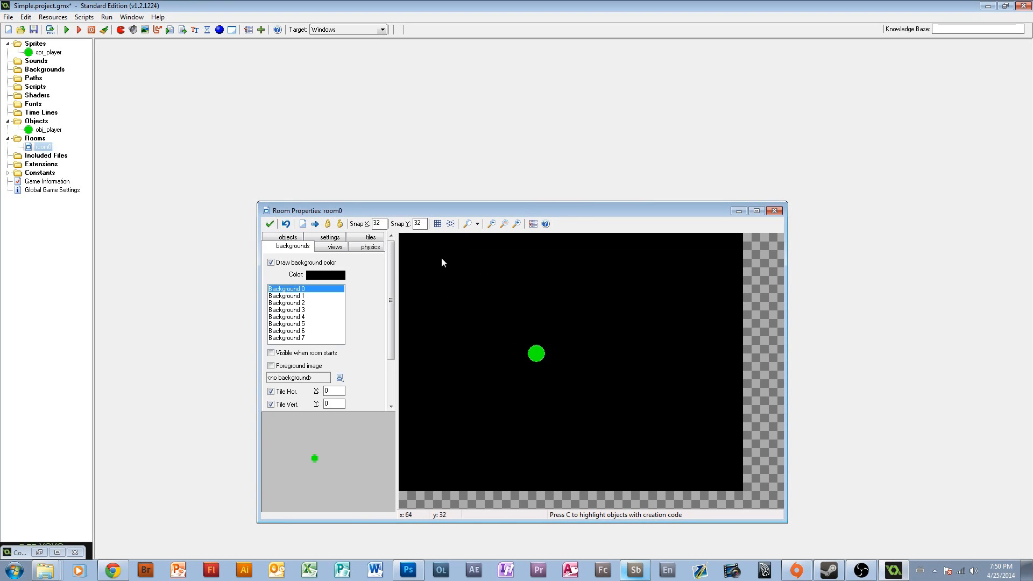
left_click(270, 224)
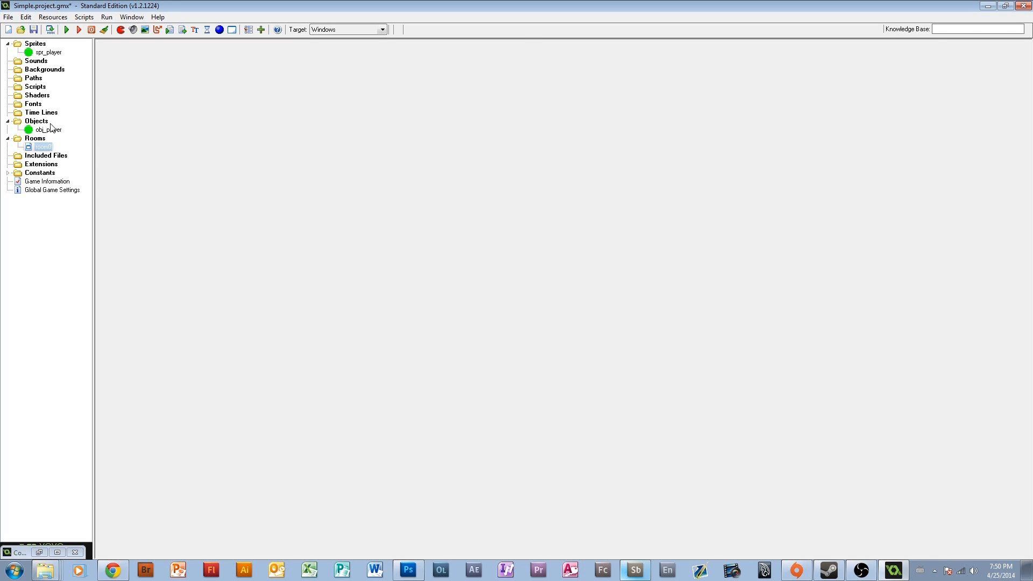
Step: Delete the Move Fixed actions from obj_player's Left, Up, Right and Down events
double_click(31, 132)
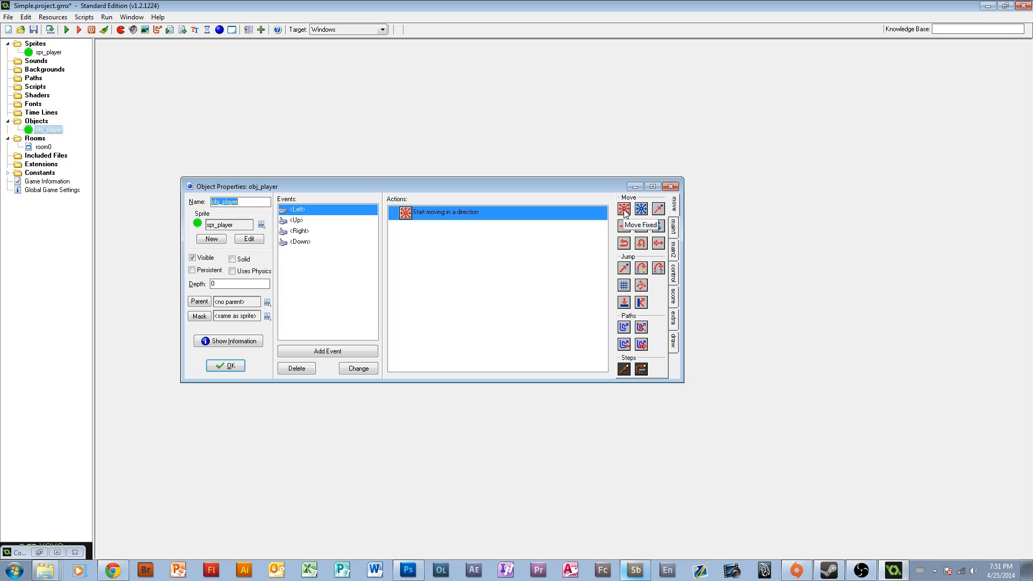
right_click(457, 209)
left_click(494, 276)
left_click(323, 226)
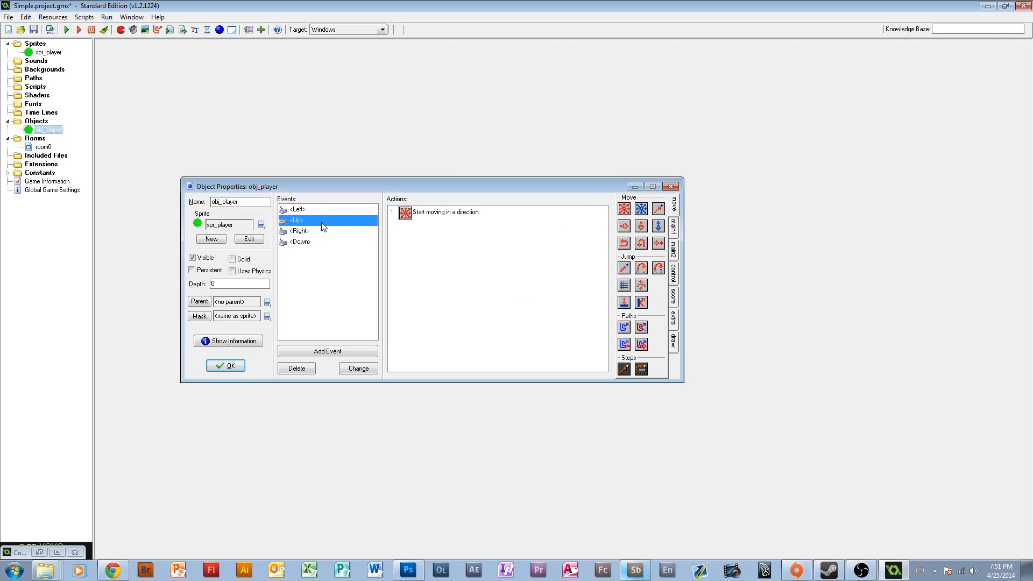
right_click(439, 213)
left_click(463, 276)
left_click(329, 233)
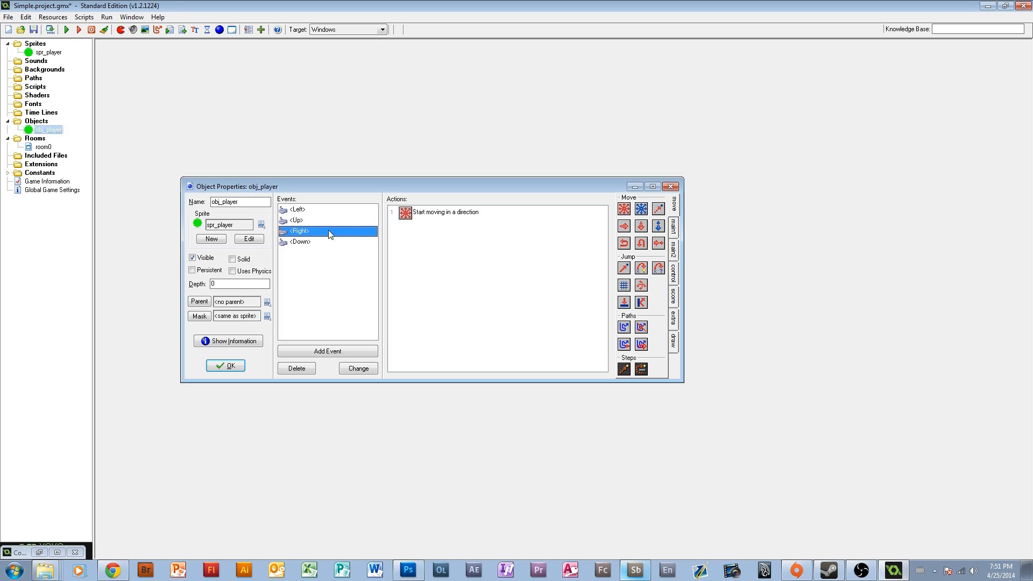
right_click(428, 217)
left_click(463, 276)
left_click(294, 241)
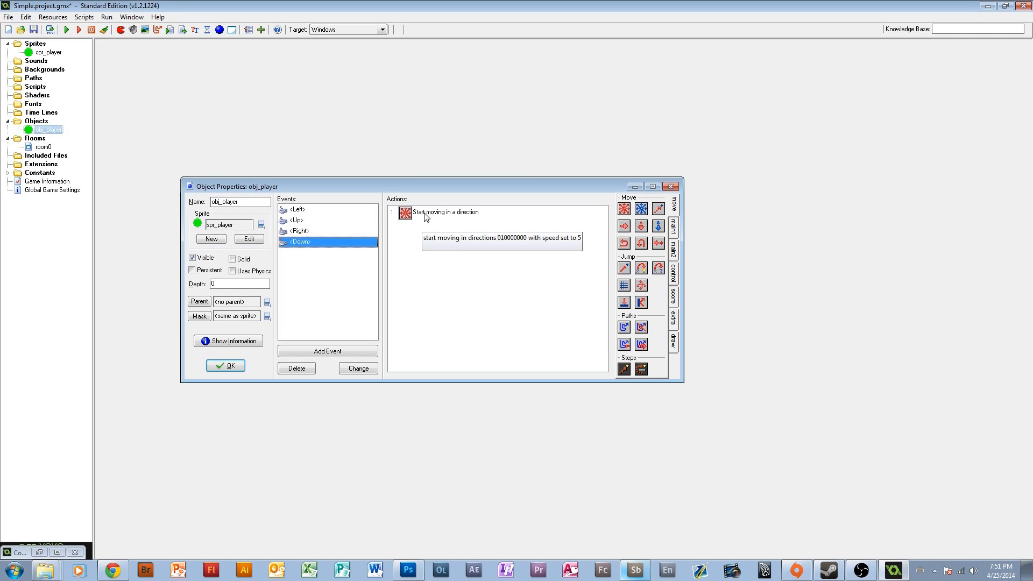
right_click(426, 216)
left_click(464, 276)
left_click(314, 211)
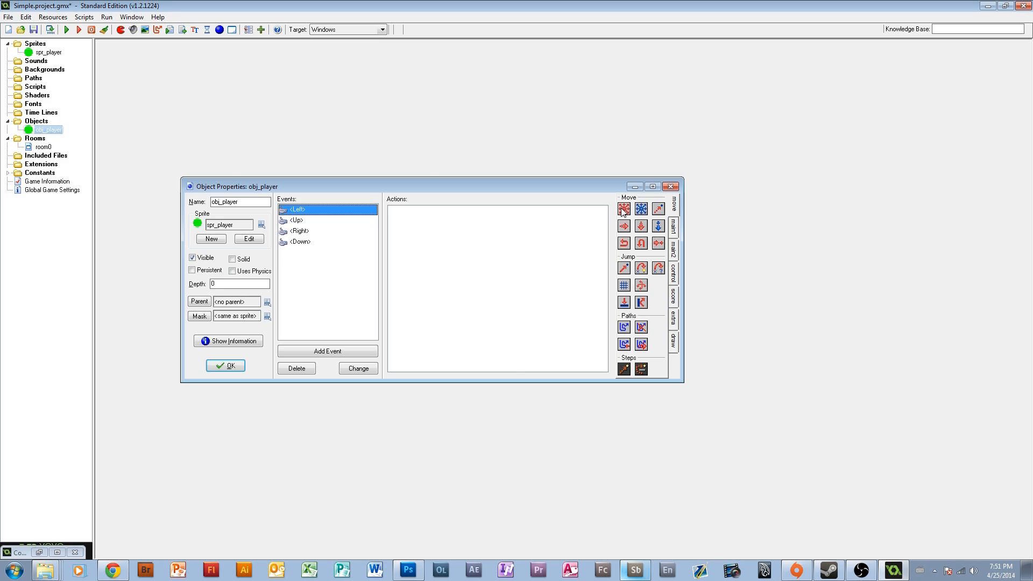
left_click_drag(622, 212, 538, 240)
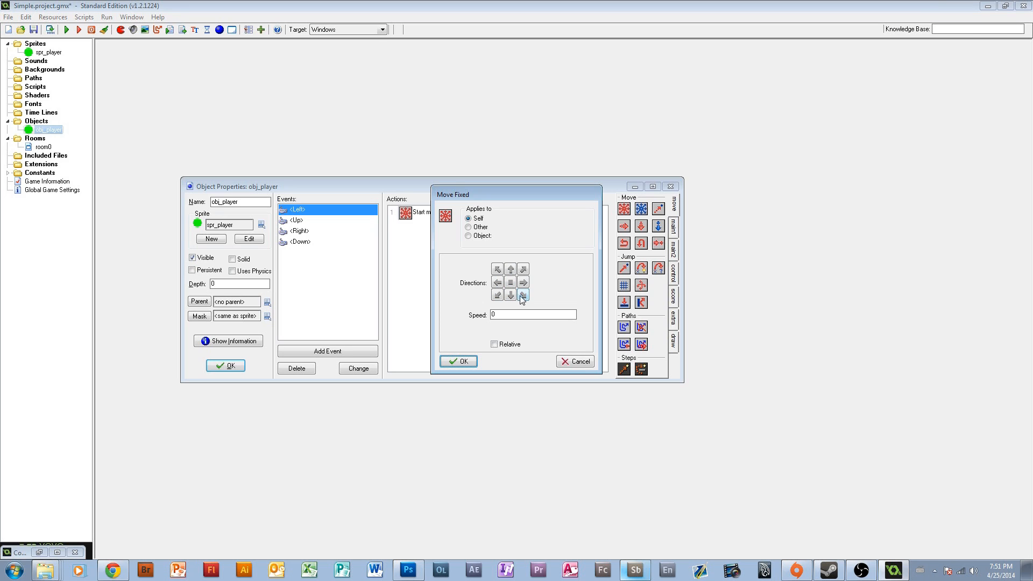
left_click(575, 362)
left_click(420, 215)
right_click(420, 217)
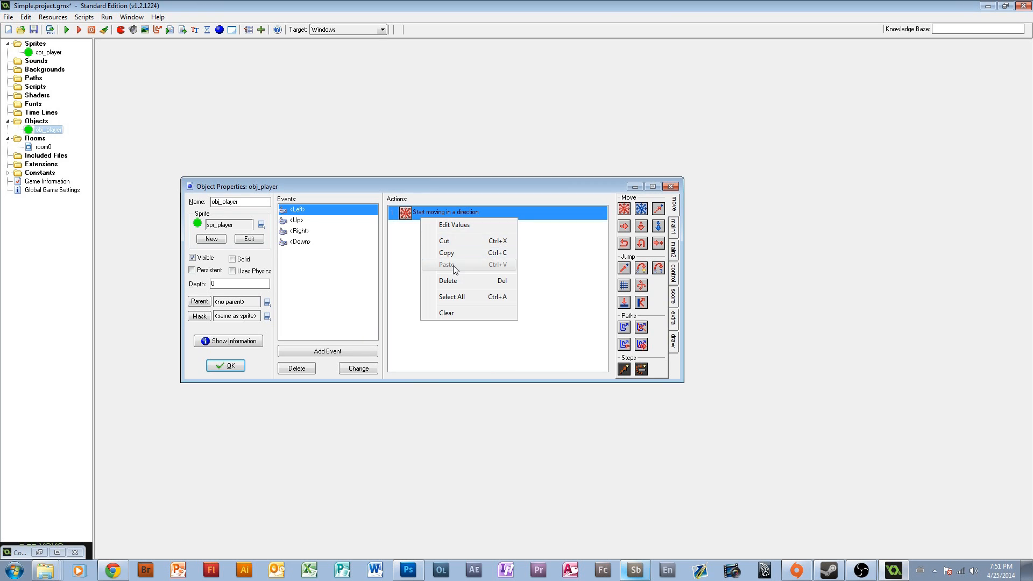
left_click(460, 281)
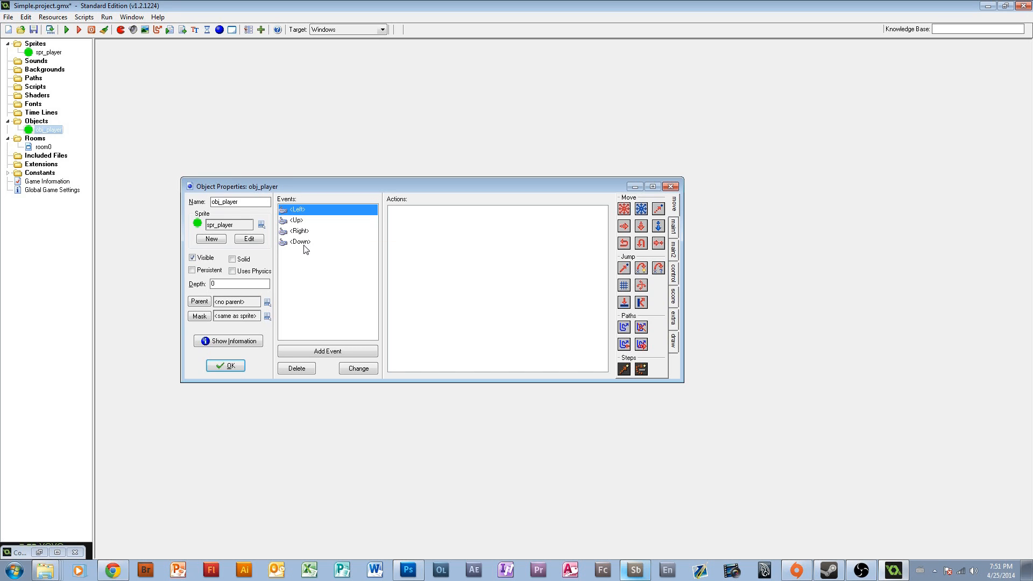
Step: Add a Speed Vertical action with a vertical speed of -5 to the Up event, applied to Self
left_click(304, 222)
key("Up")
key("Down")
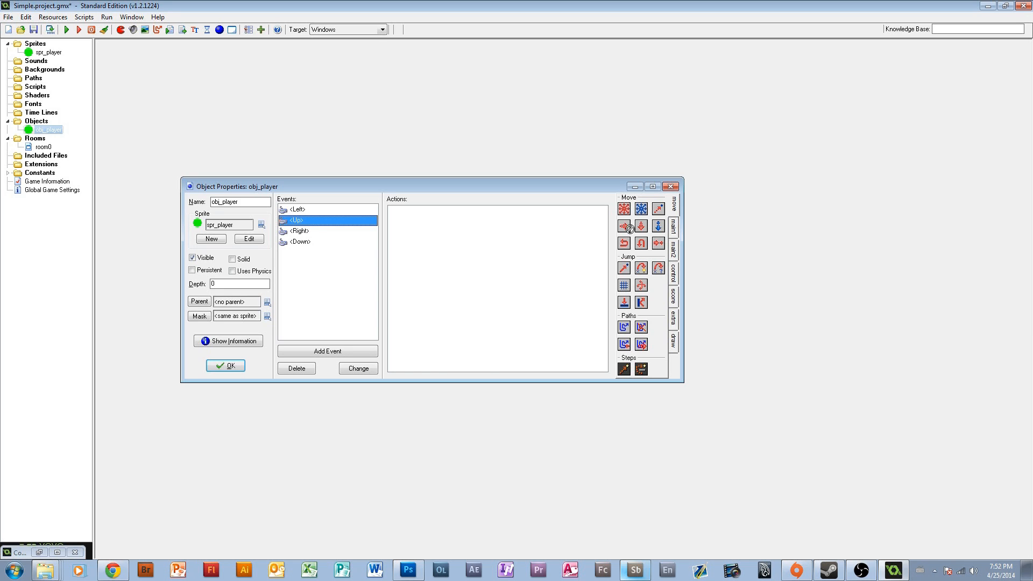
left_click_drag(641, 226, 511, 242)
left_click_drag(499, 198, 541, 195)
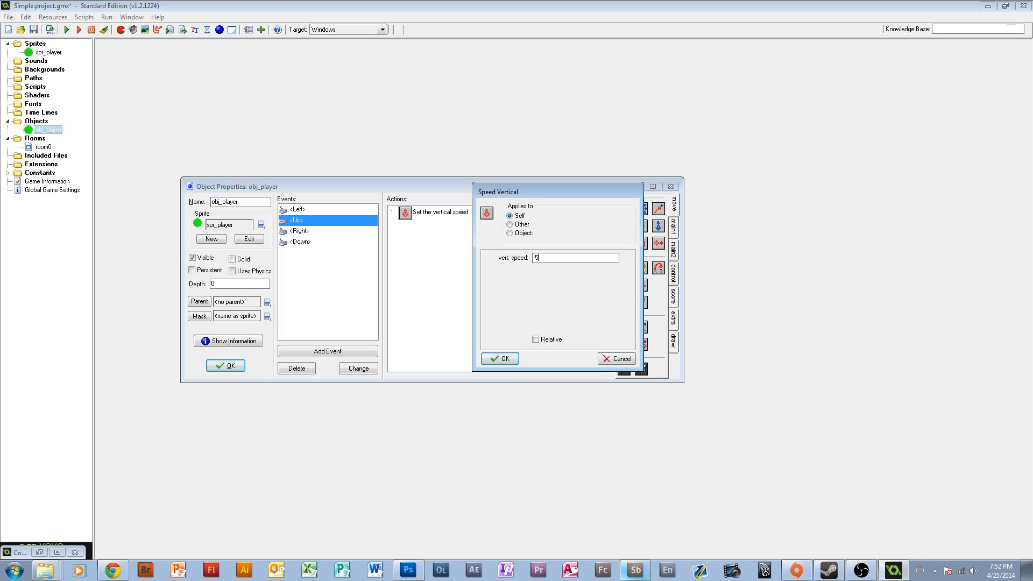
left_click(503, 360)
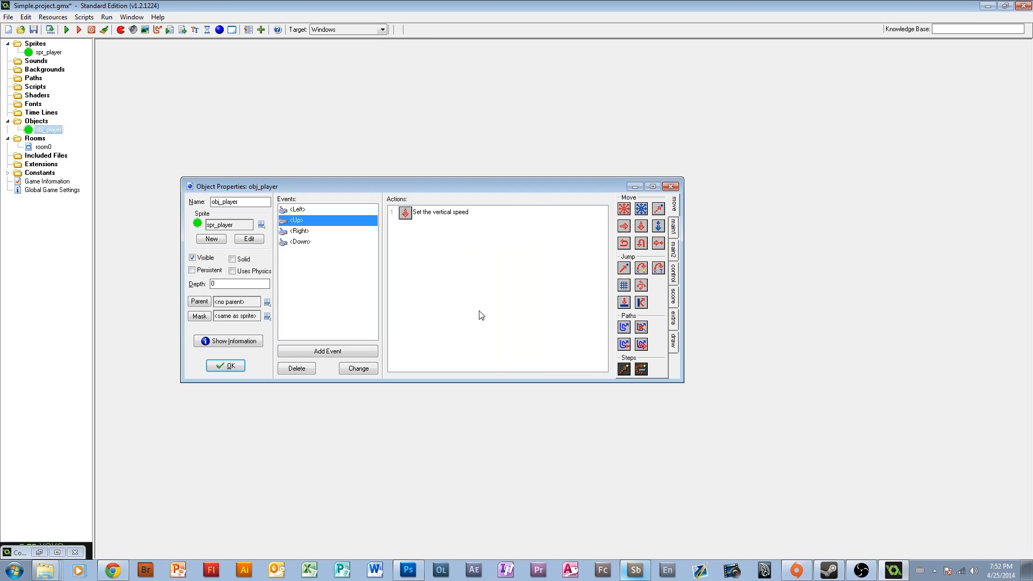
Step: Add a Speed Horizontal action with a horizontal speed of -5 to the Left event, applied to Self
left_click(317, 211)
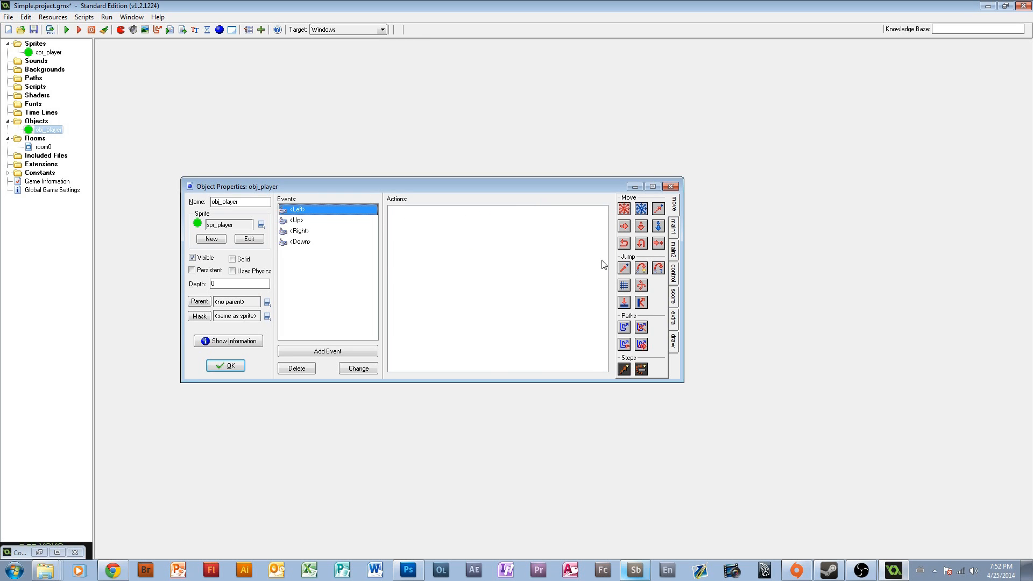
left_click_drag(625, 228, 511, 242)
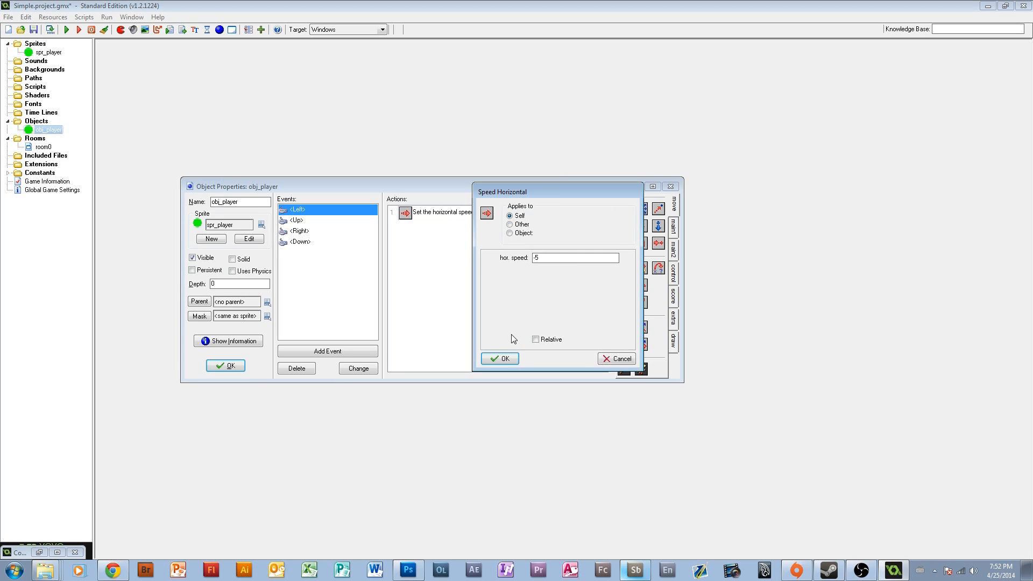
left_click(509, 359)
left_click(302, 221)
left_click(309, 213)
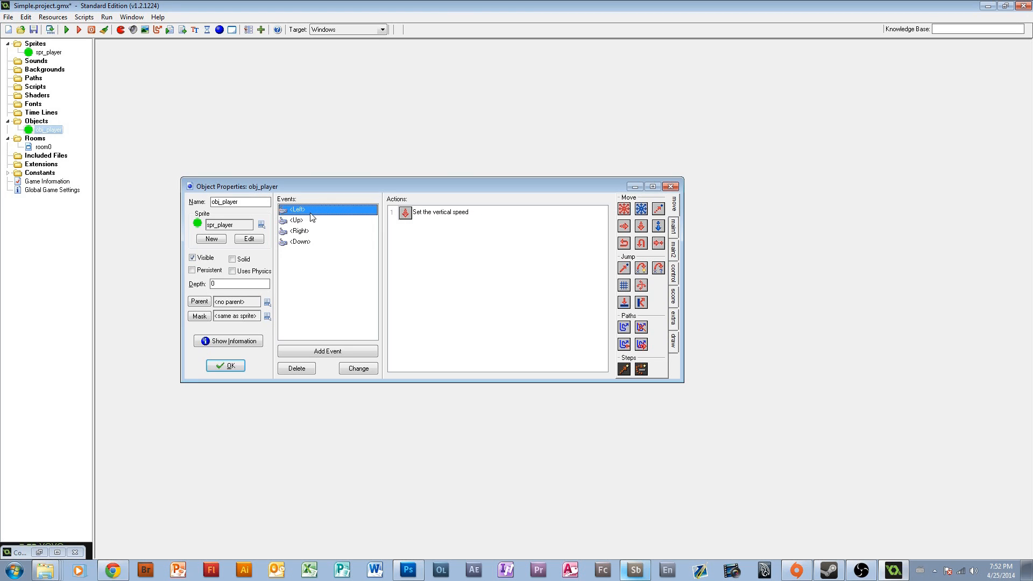
Step: Add a Speed Horizontal action with a horizontal speed of 5 to the Right event, applied to Self
left_click(309, 221)
left_click(308, 232)
left_click_drag(624, 227, 537, 240)
left_click(500, 359)
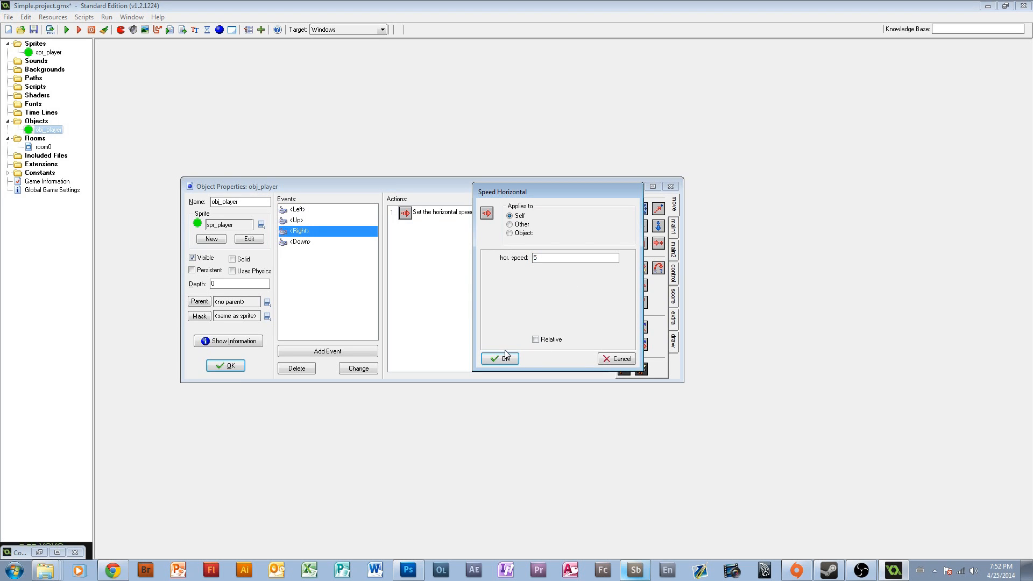
Step: Add a Speed Vertical action to the Down event and check the actions of the other arrow-key events
left_click(305, 241)
left_click_drag(640, 233, 597, 240)
left_click(500, 360)
left_click(311, 231)
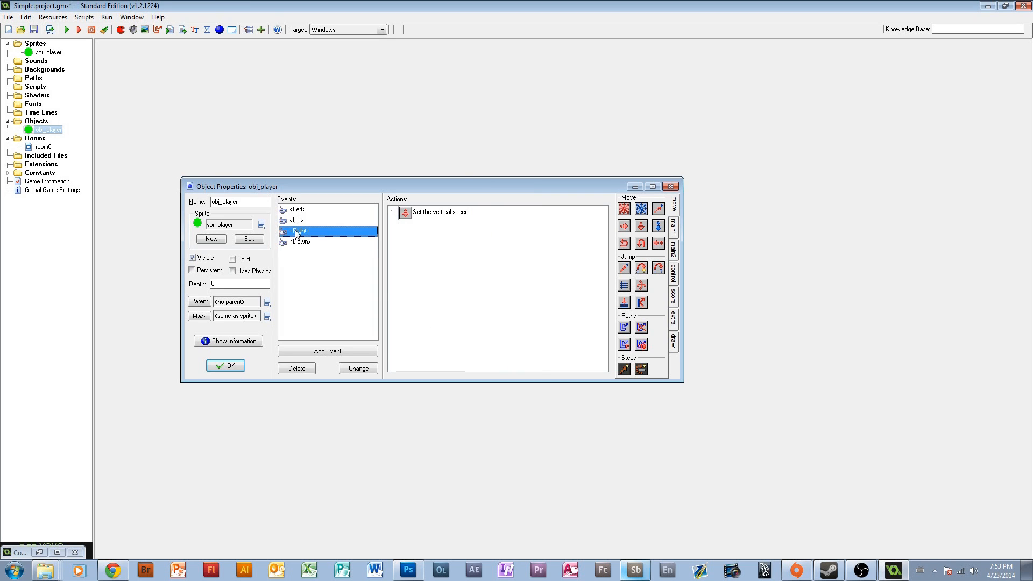
left_click(296, 221)
left_click(291, 210)
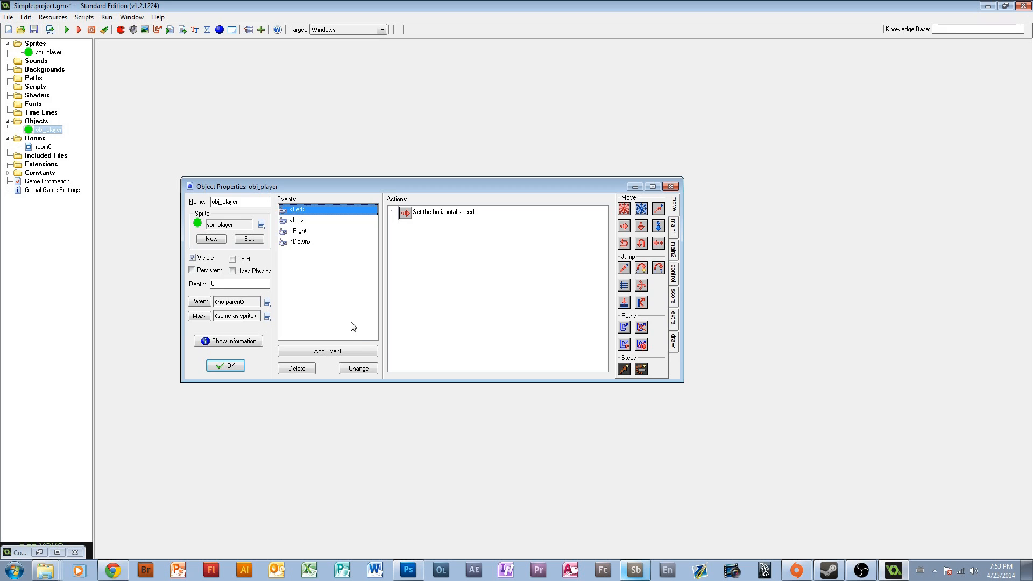
Step: Save the project with the changed obj_player and run the game to test the new movement
left_click(226, 366)
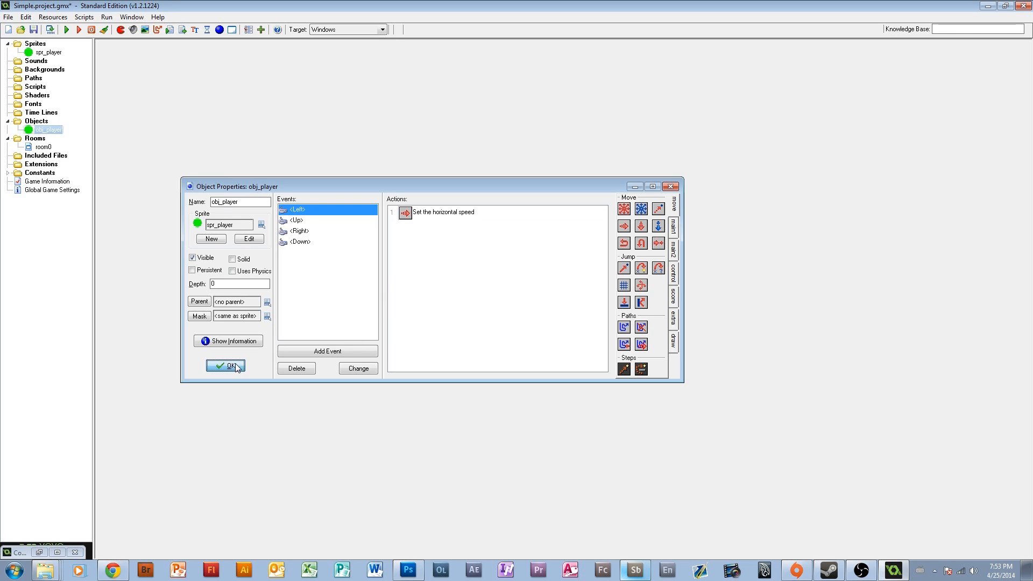
left_click(34, 30)
left_click(67, 30)
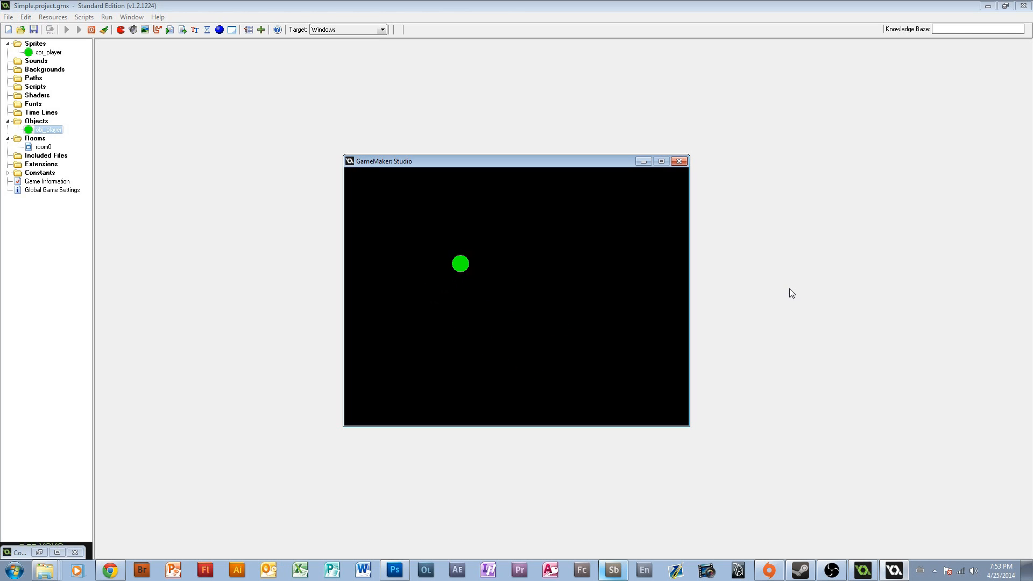
Step: Close the running test game and open the properties of obj_player
left_click(679, 161)
double_click(25, 131)
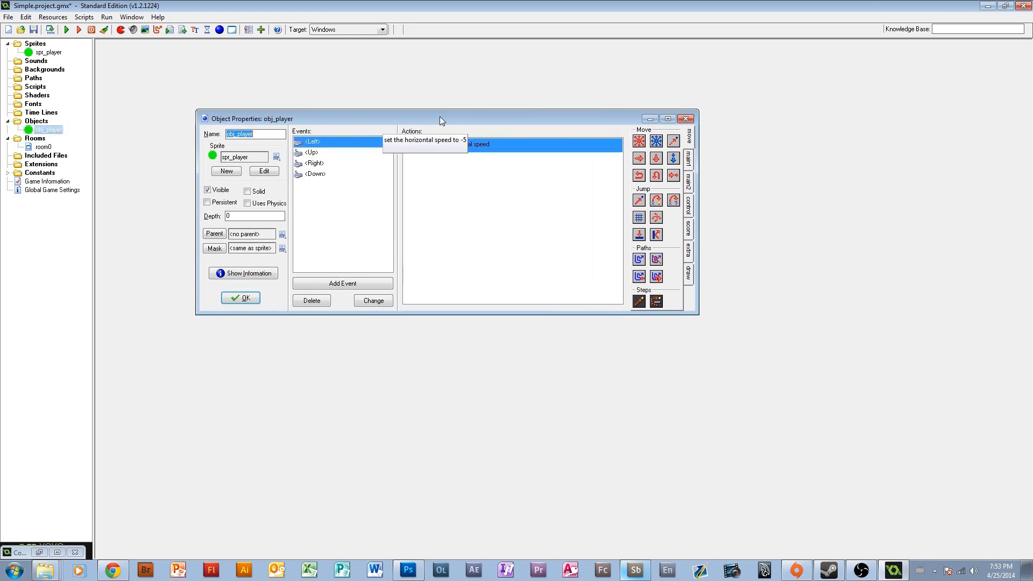
left_click(357, 282)
left_click(555, 293)
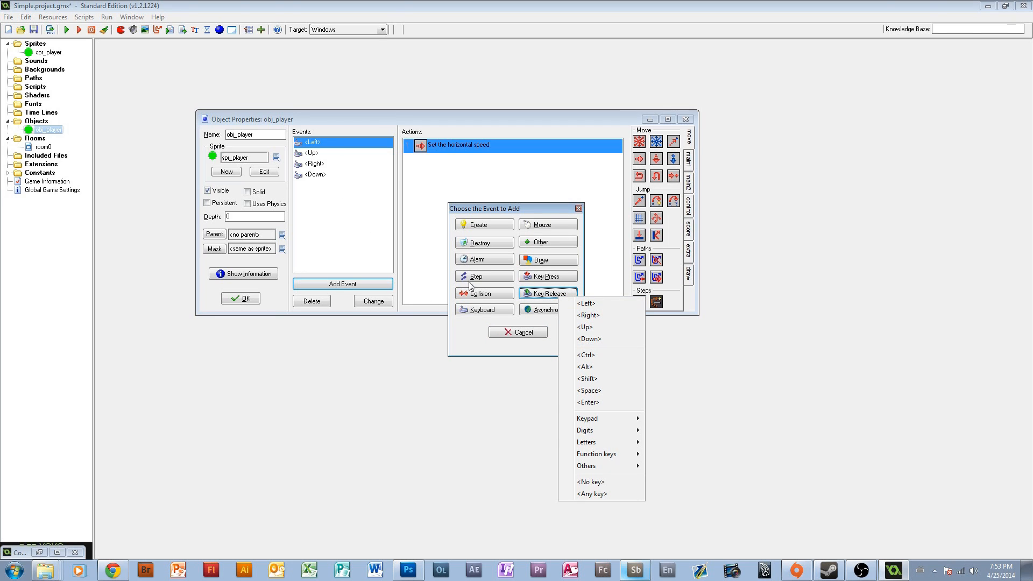
left_click(579, 209)
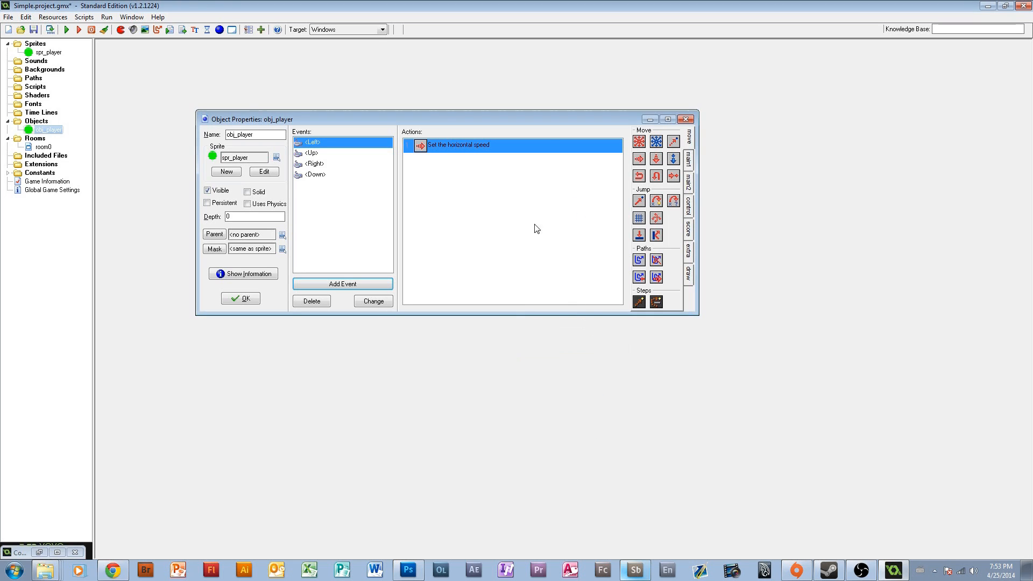
Step: Add a Create event to obj_player with a Set Friction action of .5 applied to Self
left_click(343, 284)
left_click(496, 230)
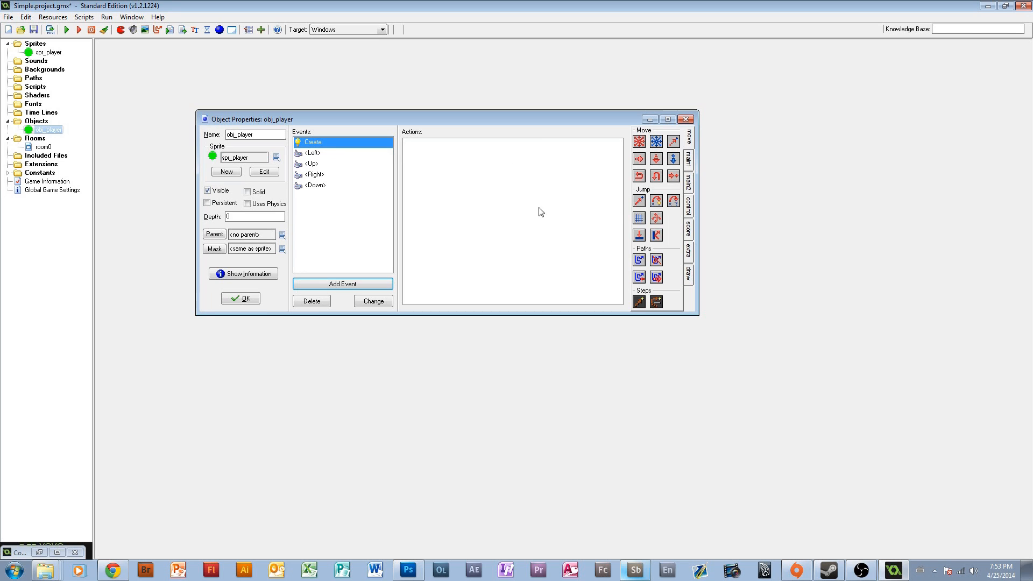
left_click(691, 165)
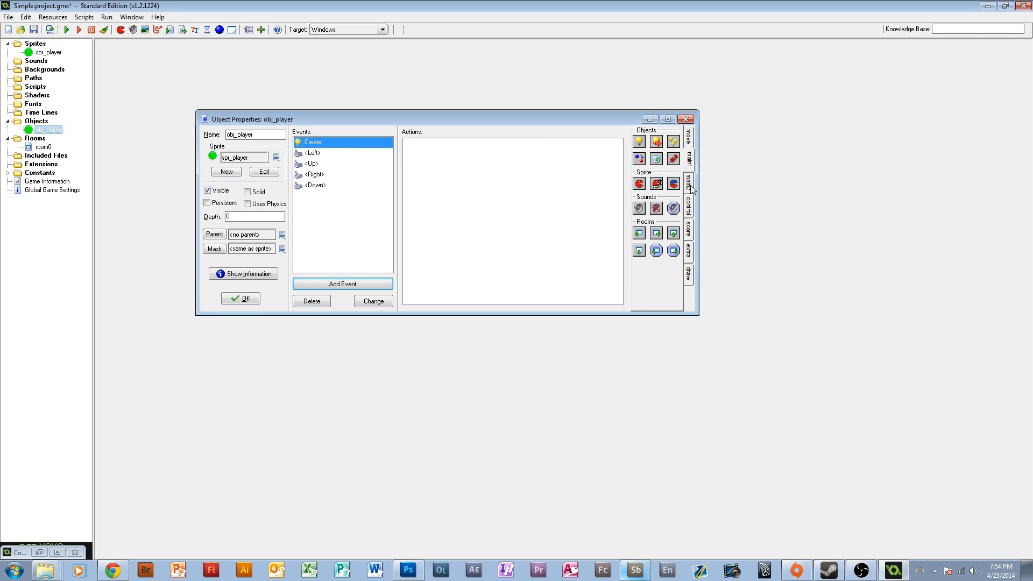
left_click(693, 188)
left_click(692, 207)
left_click(694, 162)
left_click(692, 137)
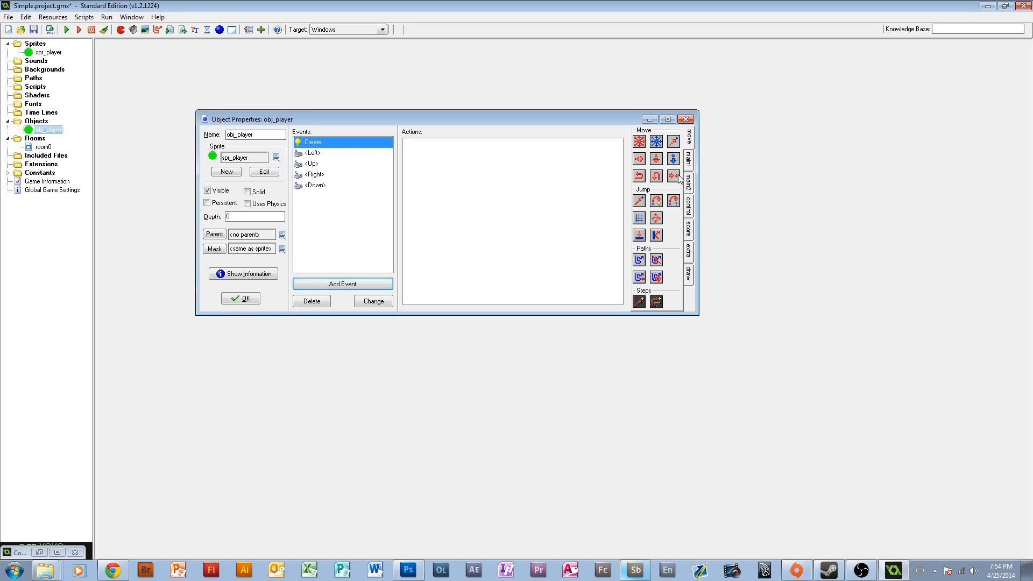
left_click_drag(674, 176, 586, 182)
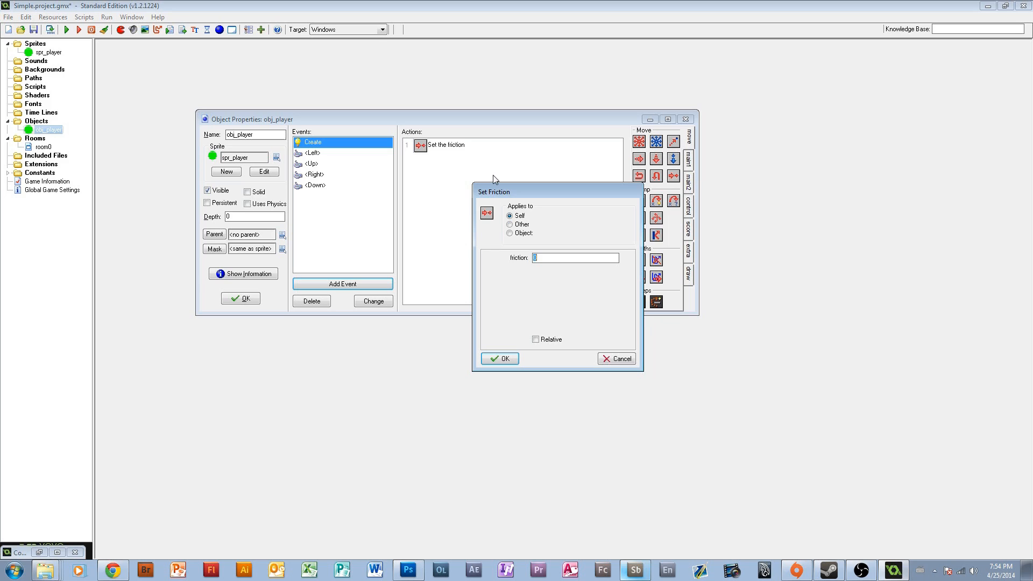
type(".5")
left_click(499, 358)
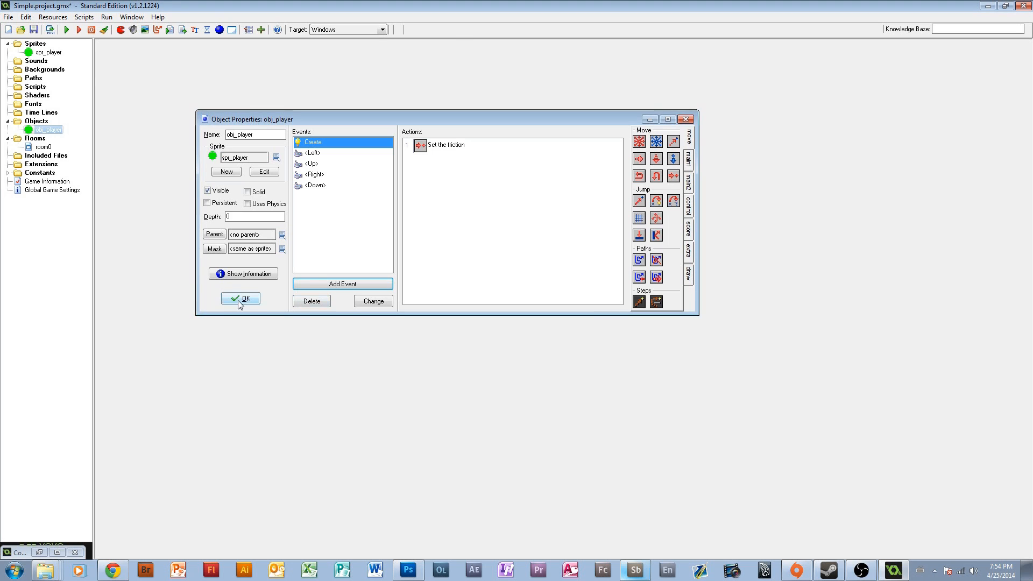
Step: Accept the obj_player changes, save the project and run the game to test movement with friction
left_click(241, 298)
left_click(34, 29)
left_click(67, 30)
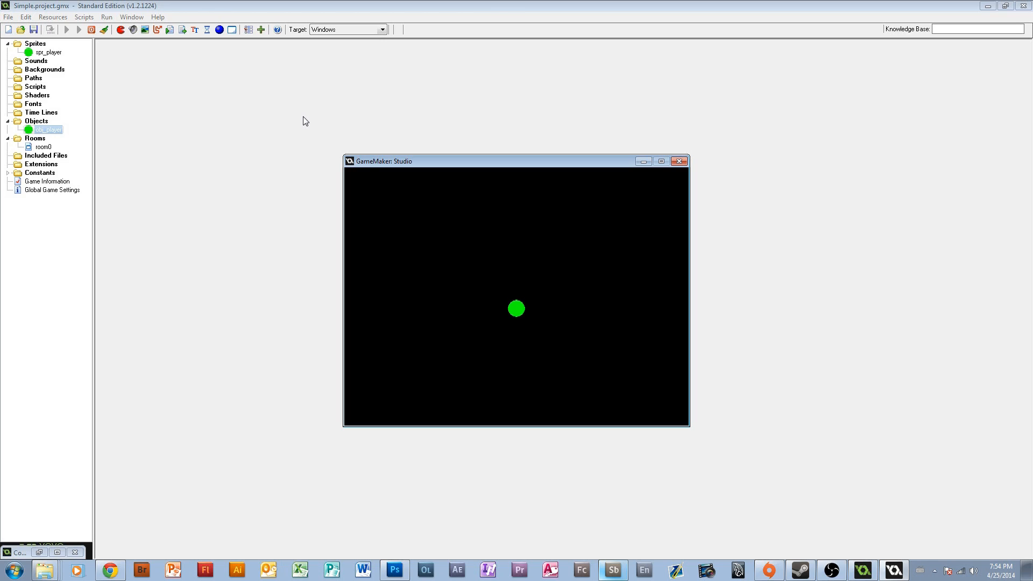
key("Down")
key("Right")
left_click(677, 163)
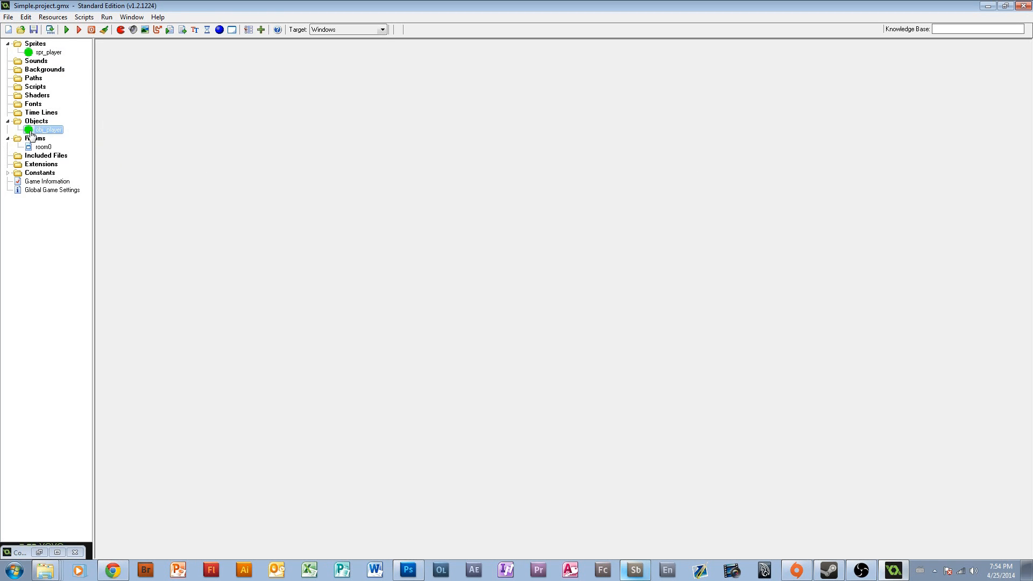
Step: Create a sprite named spr_miniMe and give it a new blank 16 x 16 image
right_click(23, 43)
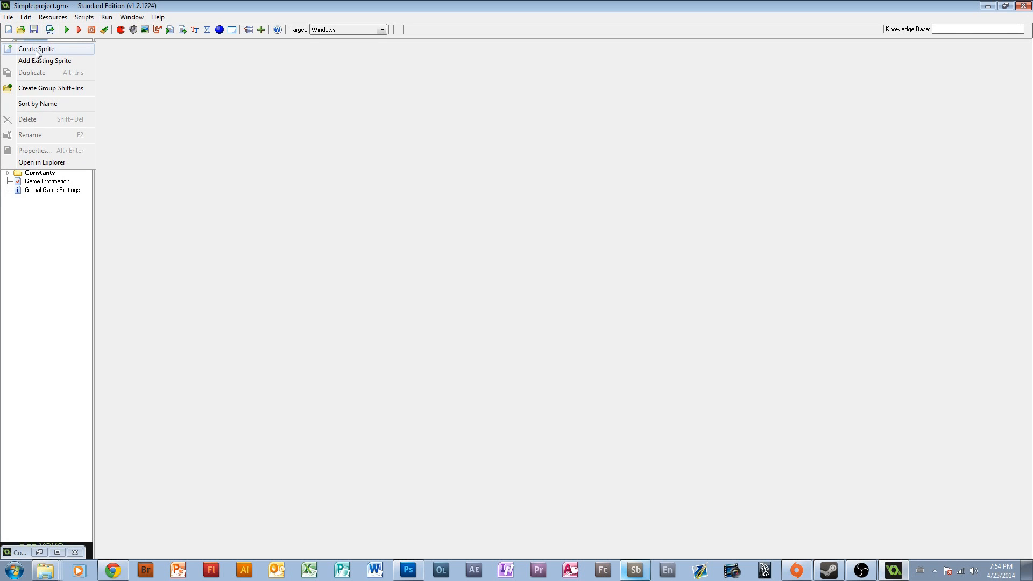
left_click(36, 49)
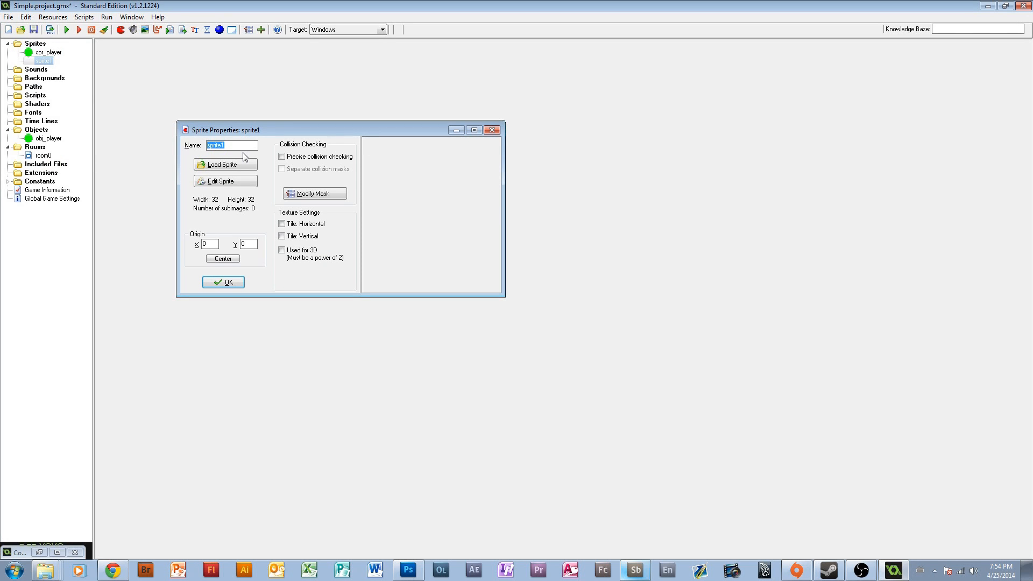
type("spr_miniM")
left_click(218, 183)
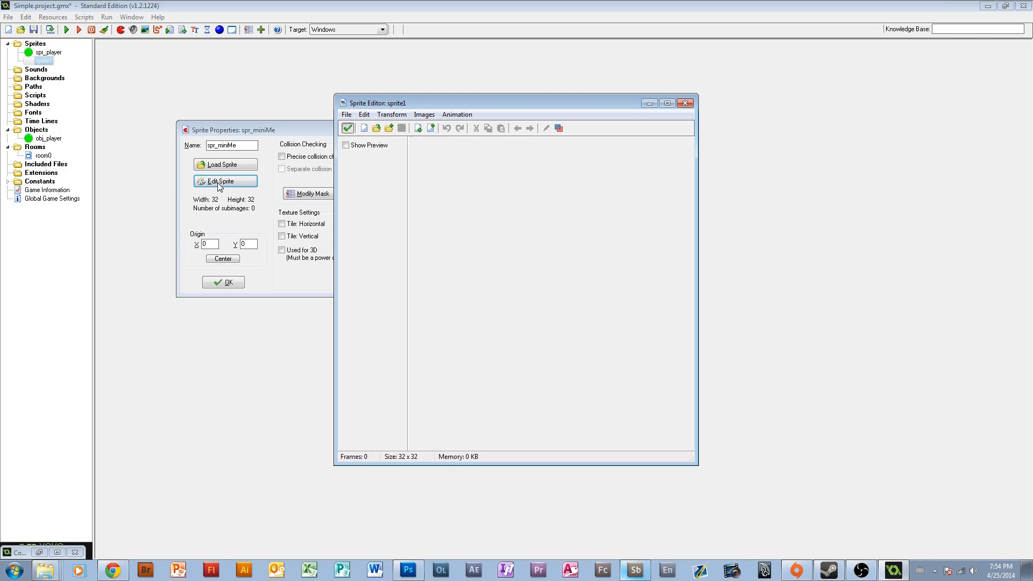
left_click(364, 128)
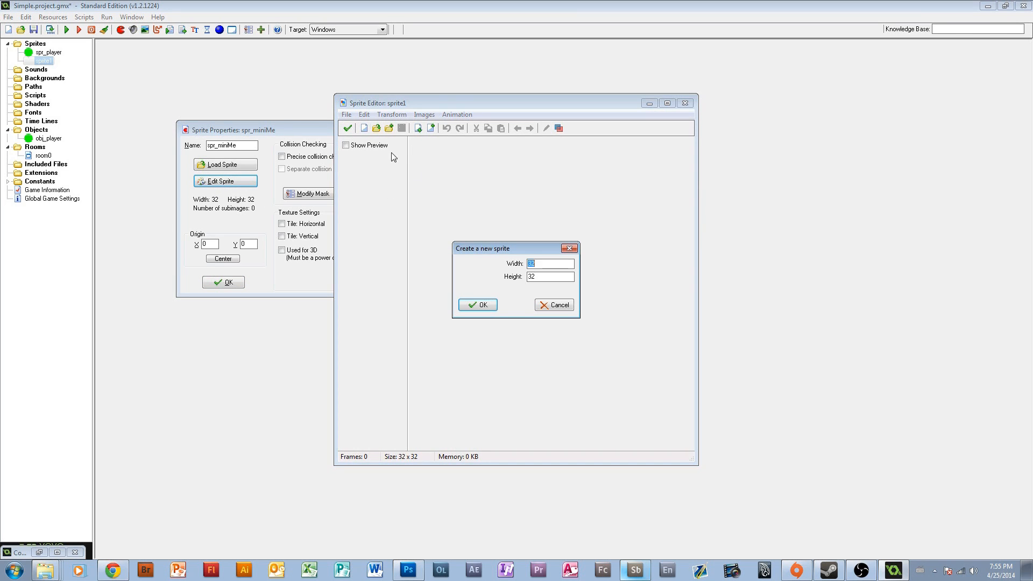
double_click(548, 277)
type("16")
left_click(478, 305)
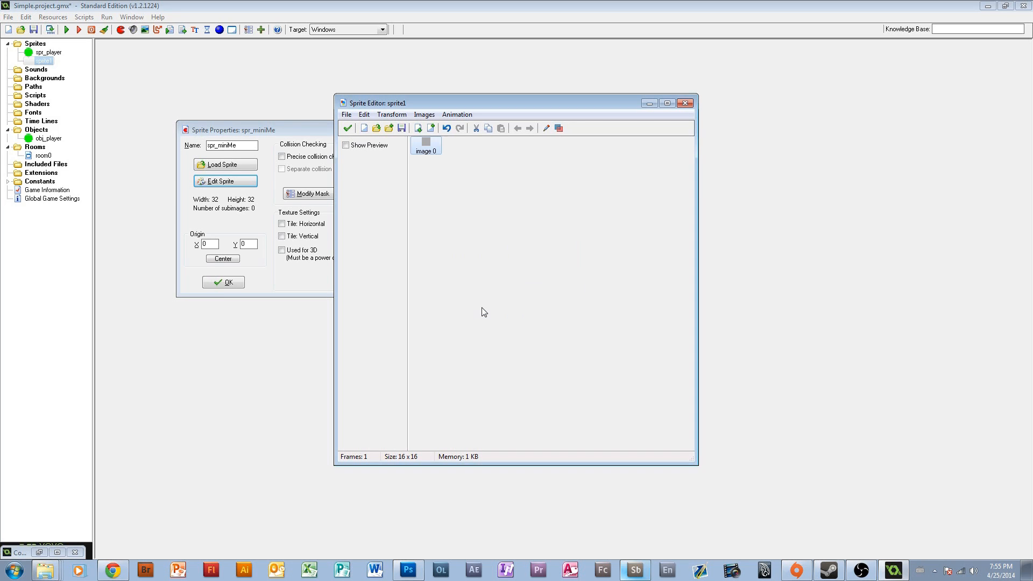
Step: Draw a solid green circle filling the whole spr_miniMe image and center the sprite's origin
double_click(423, 150)
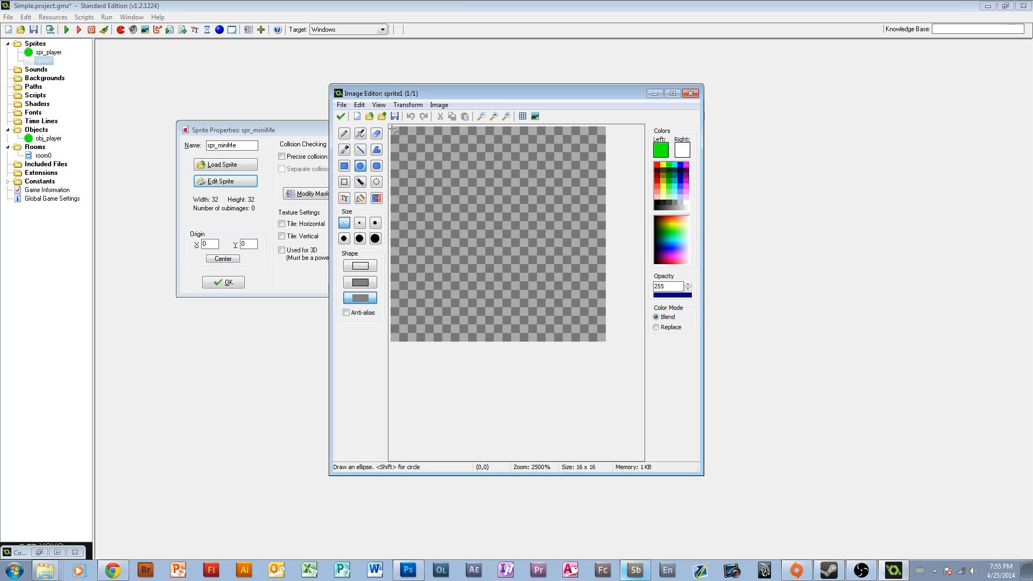
left_click_drag(391, 128, 594, 332)
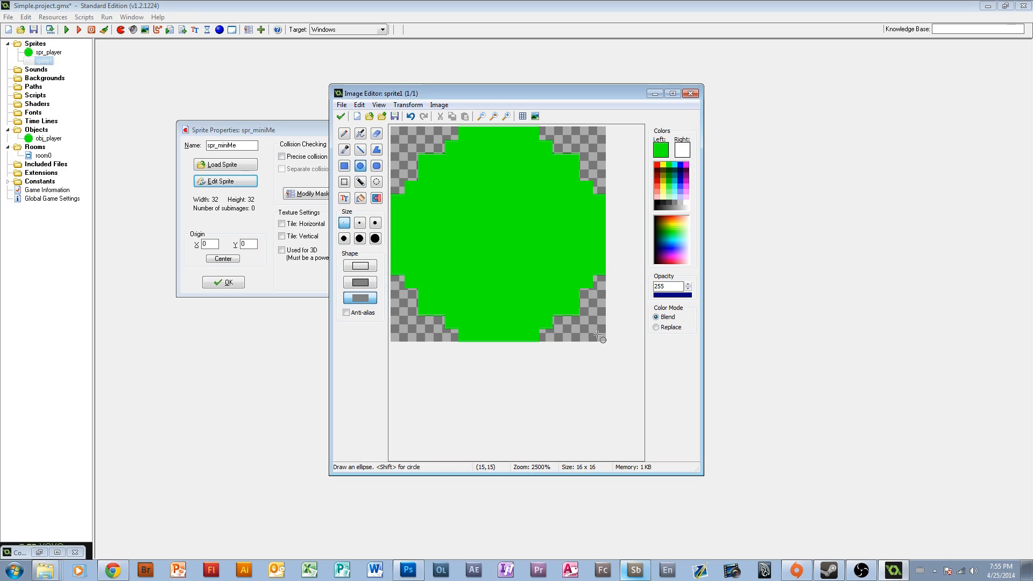
left_click(340, 116)
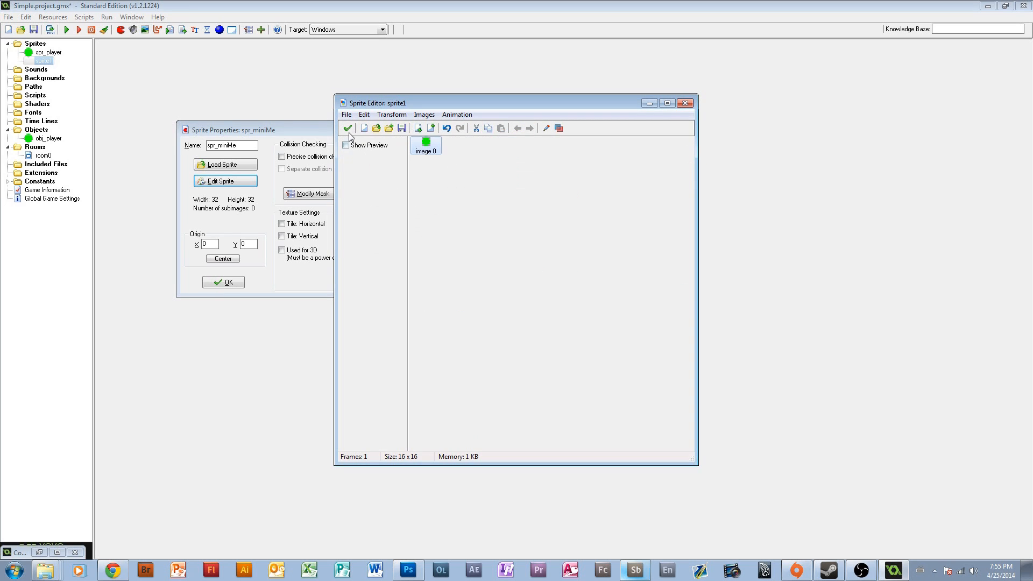
left_click(347, 128)
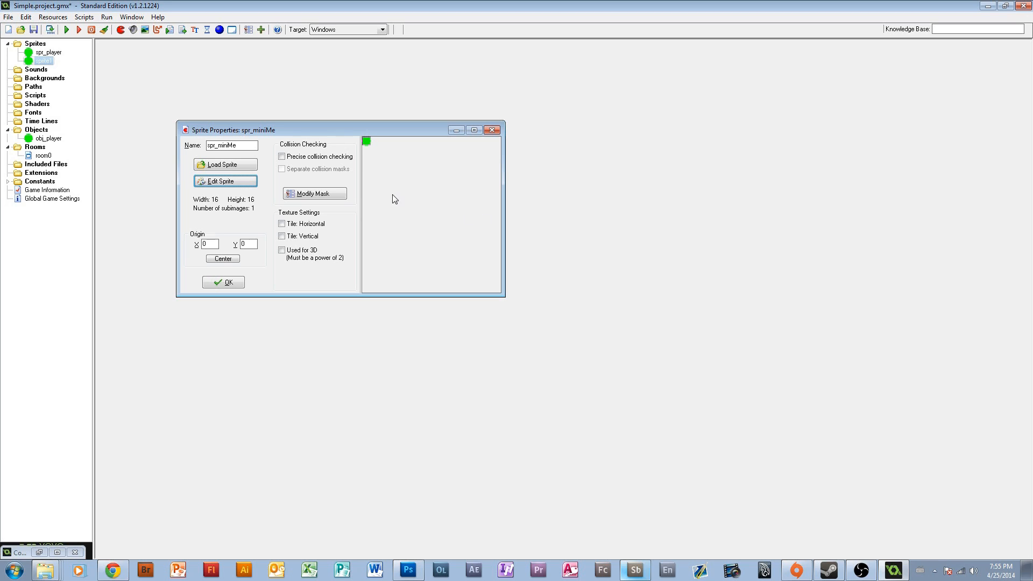
left_click(225, 259)
left_click(224, 282)
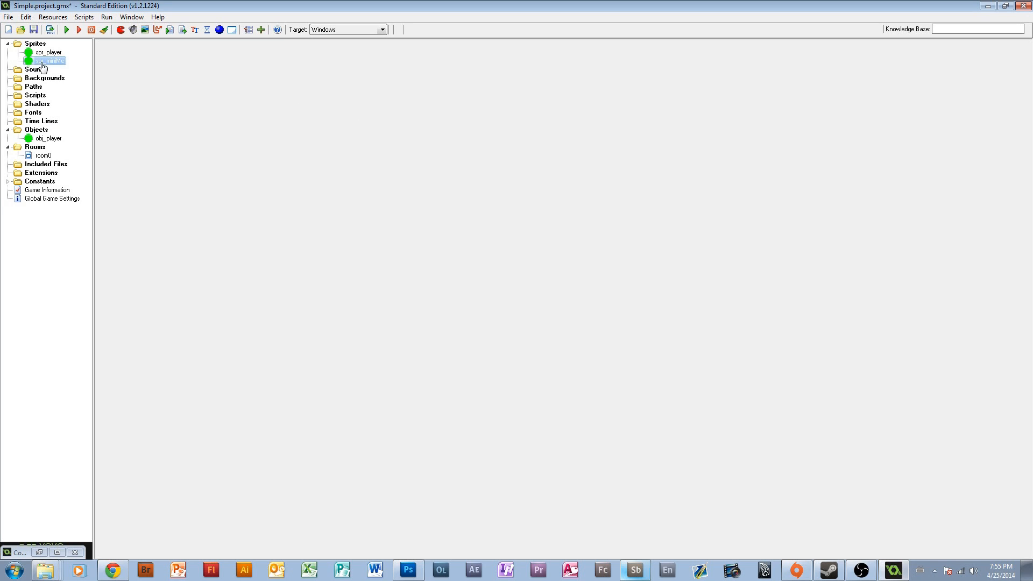
Step: Create an object named obj_miniMe and assign it the spr_miniMe sprite
right_click(31, 142)
left_click(43, 138)
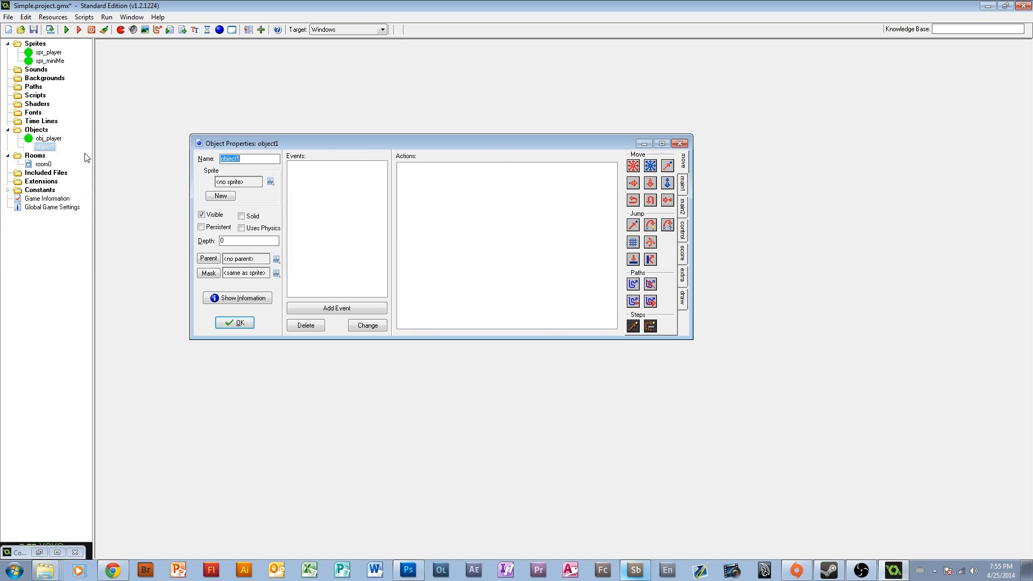
type("obj")
left_click(271, 182)
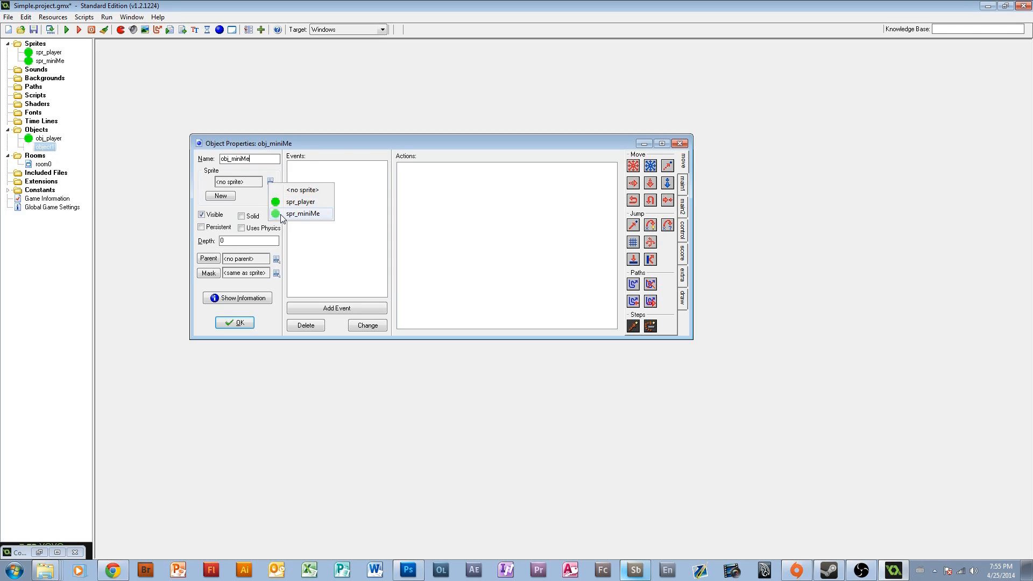
left_click(283, 214)
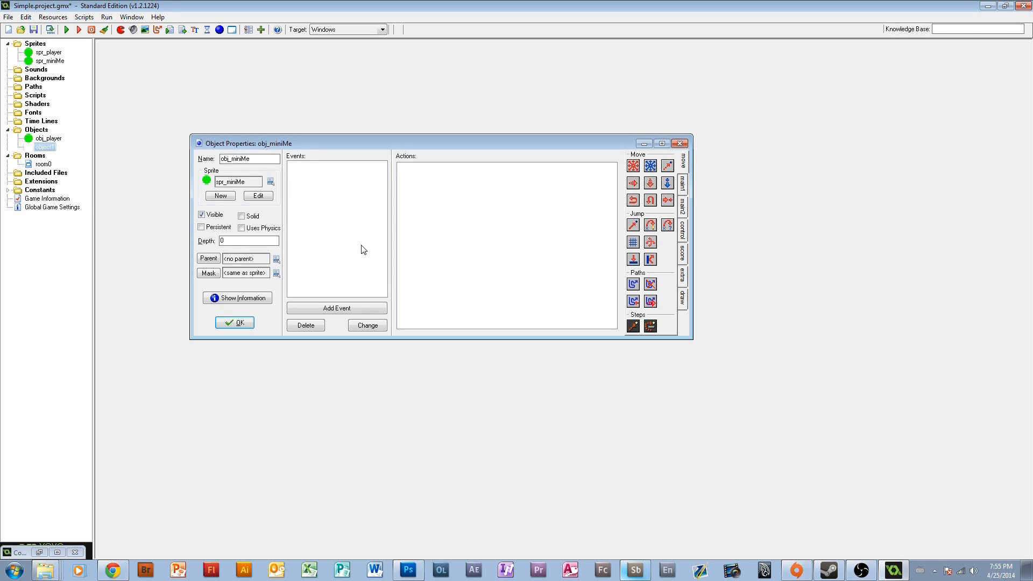
Step: Add a Create event to obj_miniMe with a Move Towards action to mouse_x, mouse_y at speed 15, applied to Self
left_click(339, 308)
left_click(487, 228)
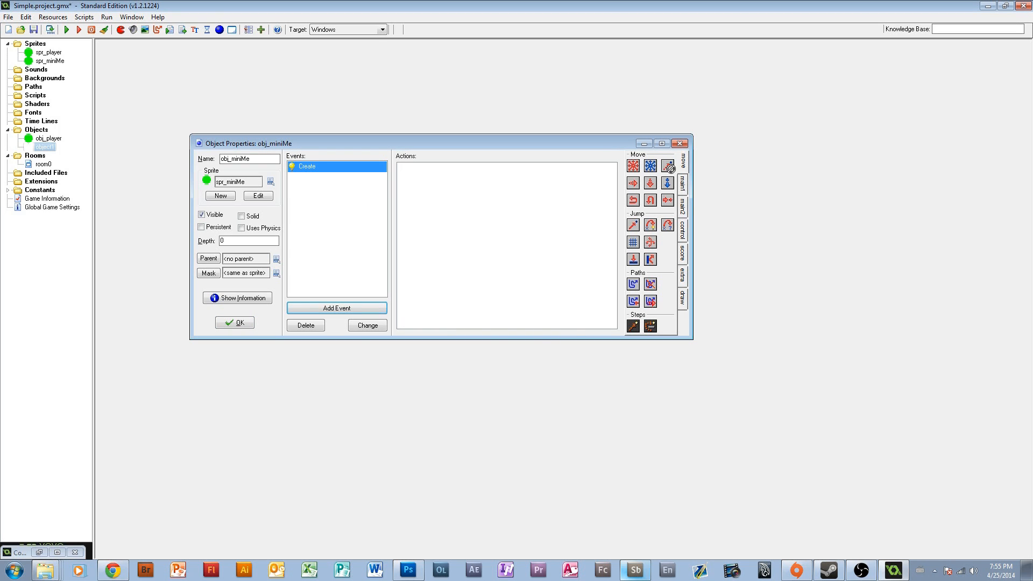
left_click_drag(669, 169, 494, 208)
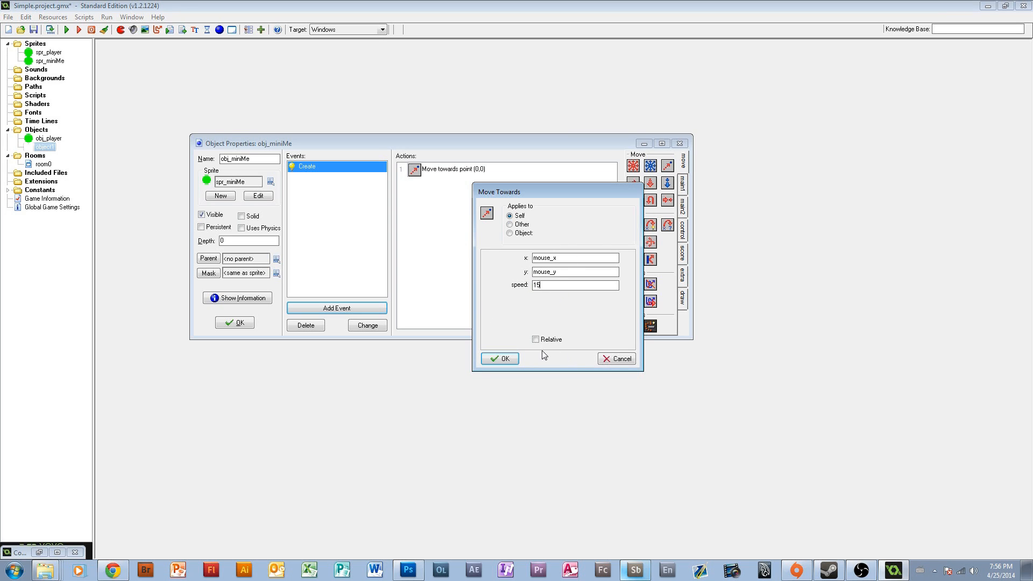
left_click(506, 360)
left_click(500, 359)
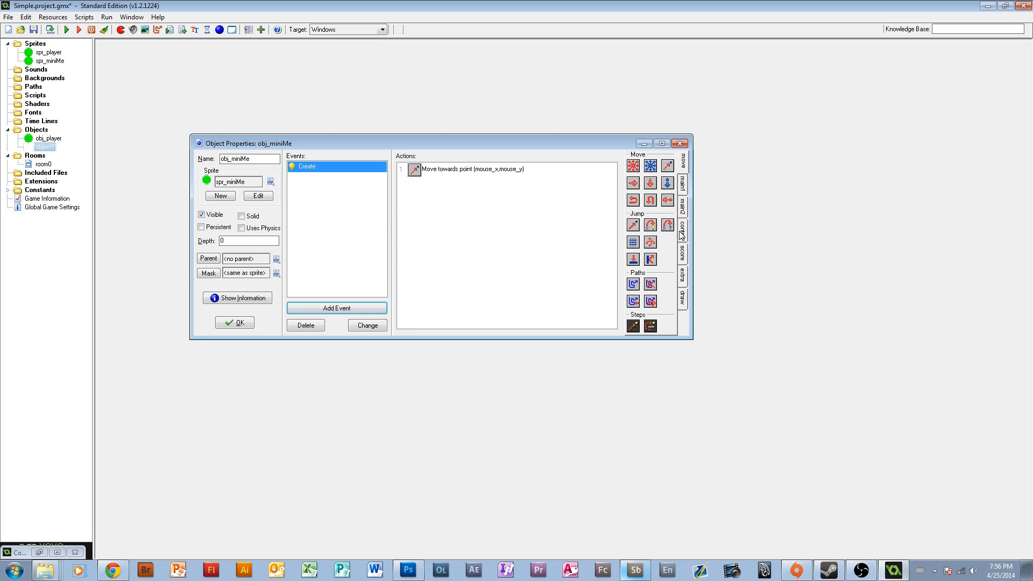
Step: Add an Outside Room event to obj_miniMe with a Destroy Instance action applied to Self
left_click(323, 310)
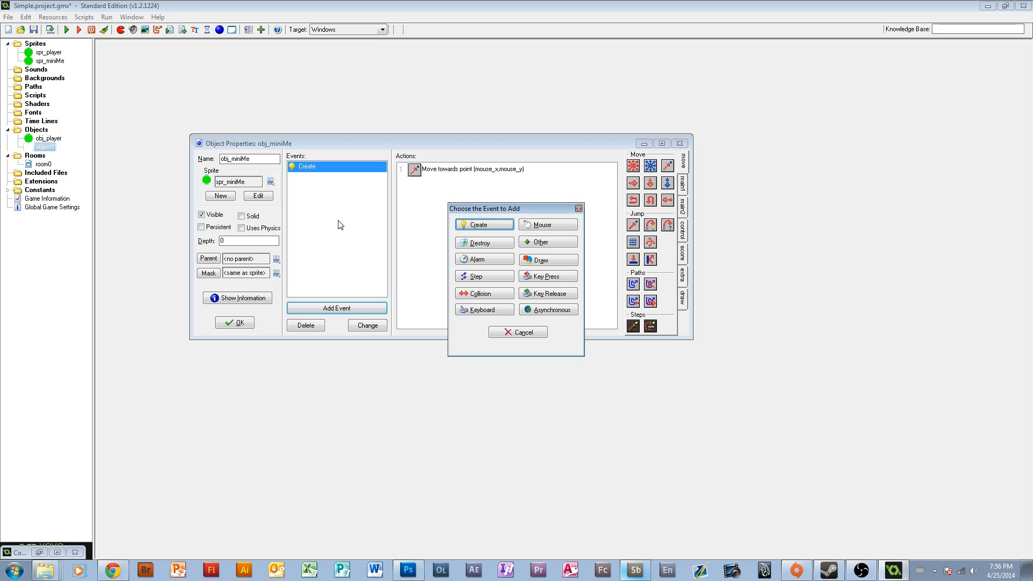
left_click(549, 246)
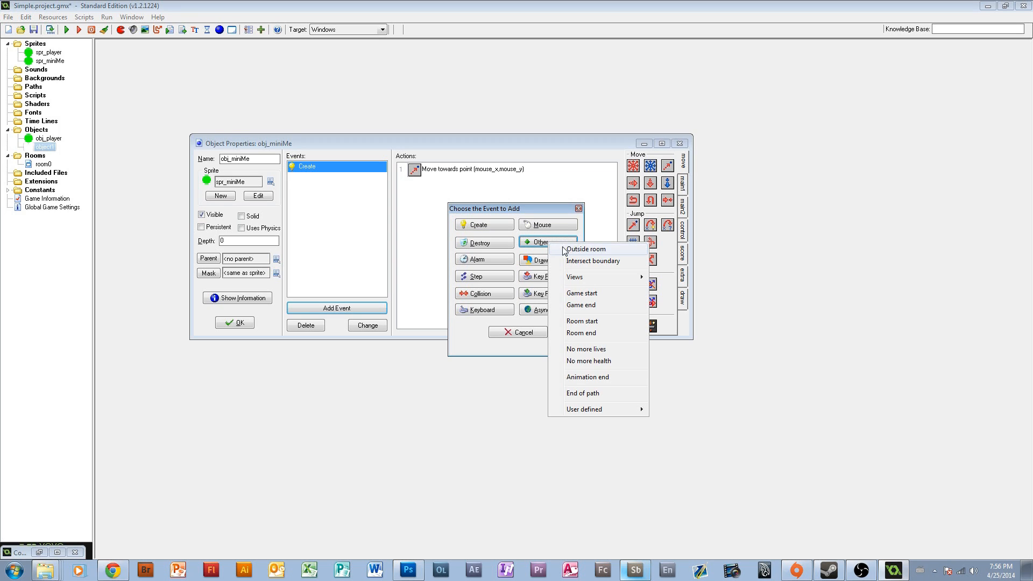
left_click(568, 249)
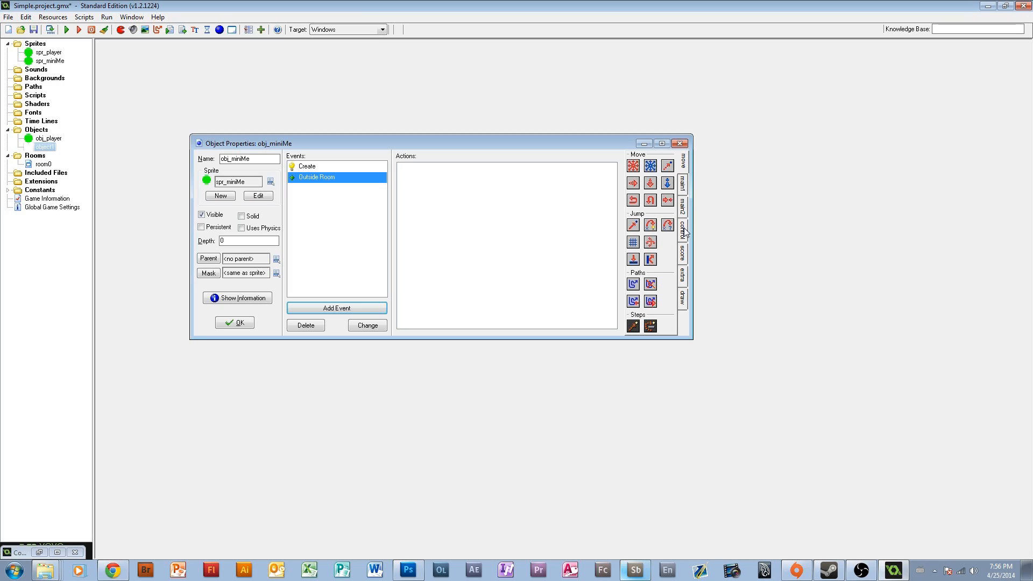
left_click(683, 186)
left_click_drag(660, 185, 594, 189)
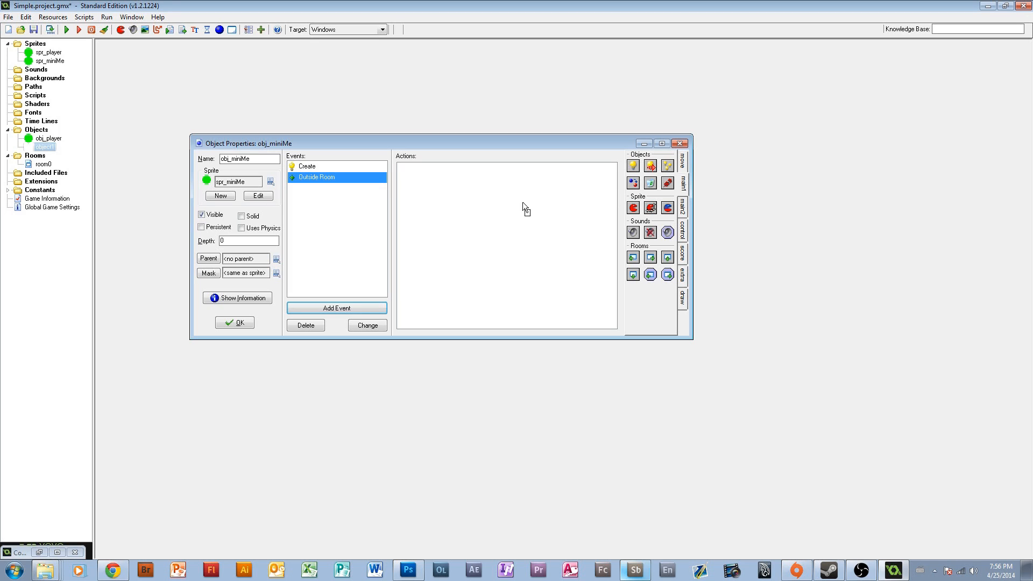
left_click_drag(477, 207, 476, 208)
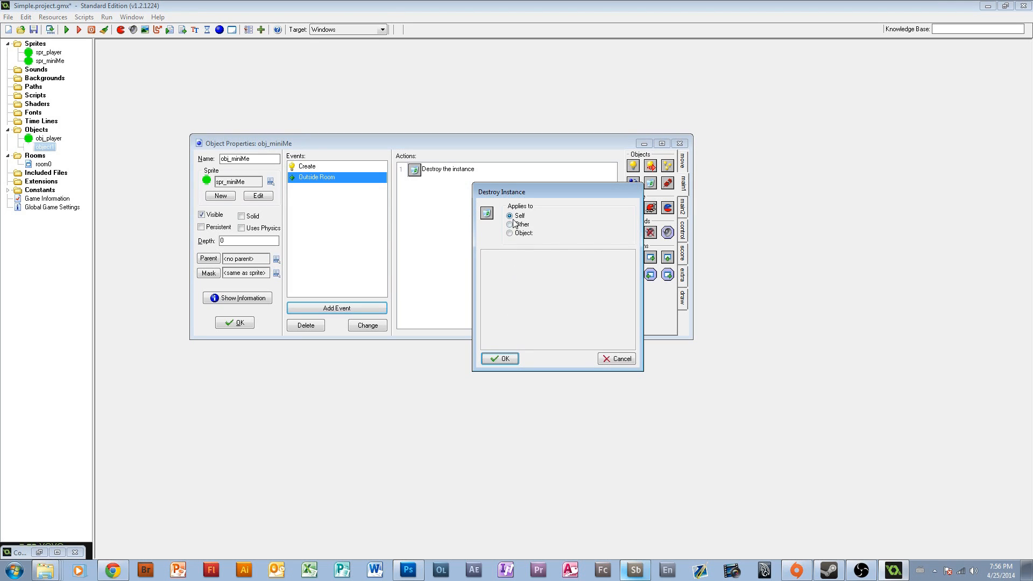
left_click(502, 358)
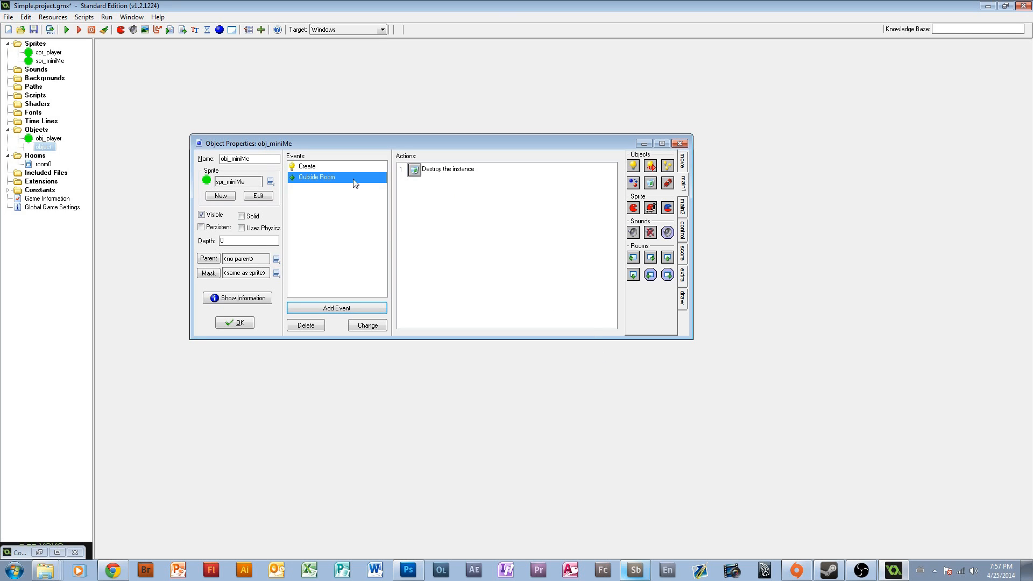
Step: Review the actions of obj_miniMe's Create and Outside Room events and accept the object
left_click(304, 175)
left_click(305, 166)
left_click(305, 177)
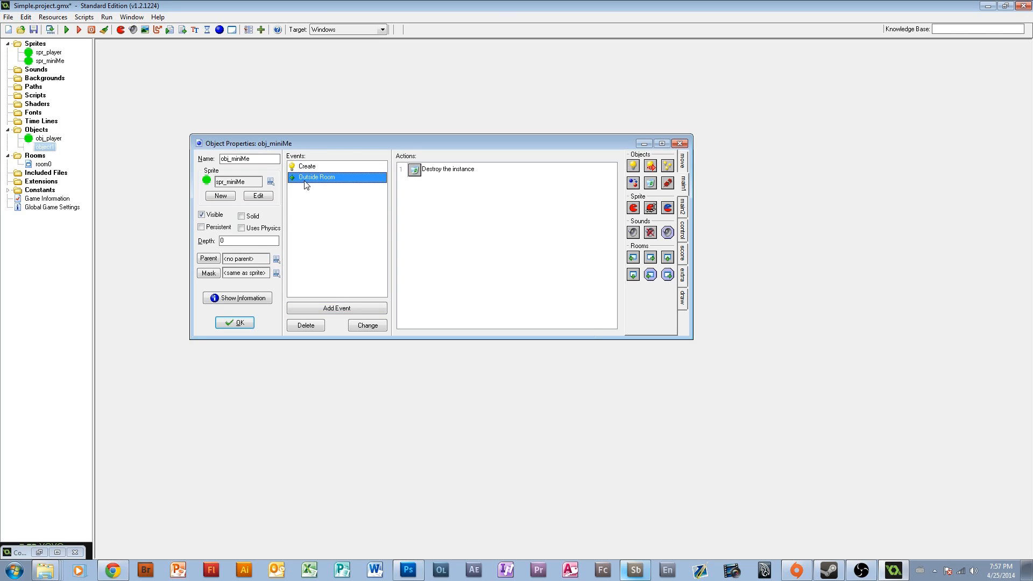
left_click(305, 167)
left_click(305, 177)
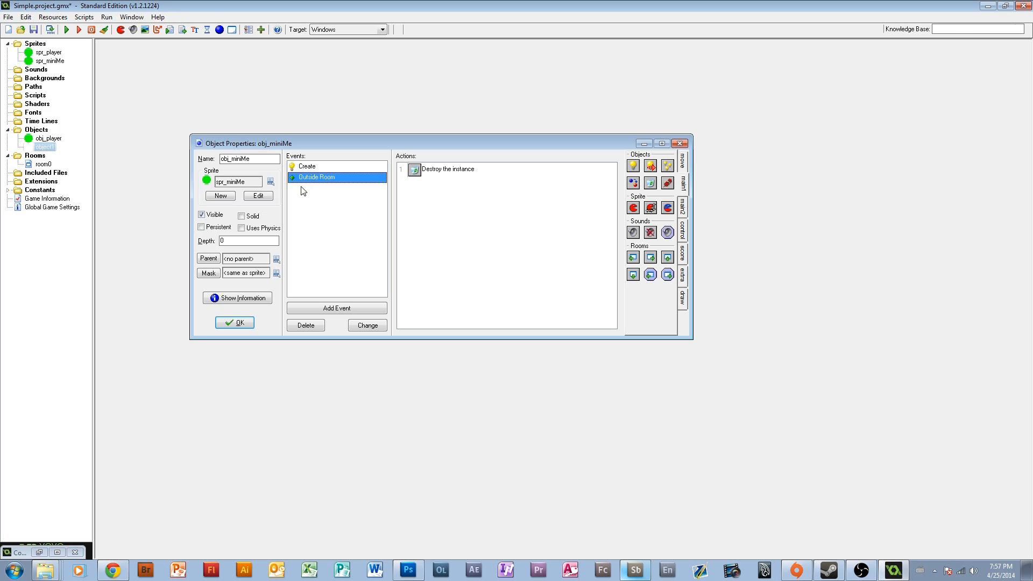
left_click(237, 323)
Step: Add a global left button mouse event to obj_player
double_click(38, 138)
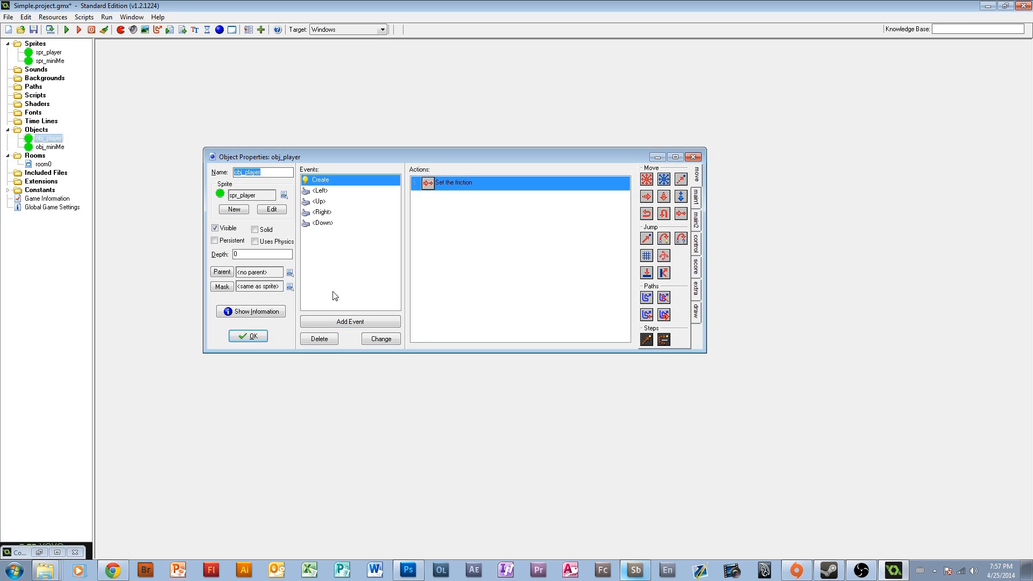
left_click(350, 322)
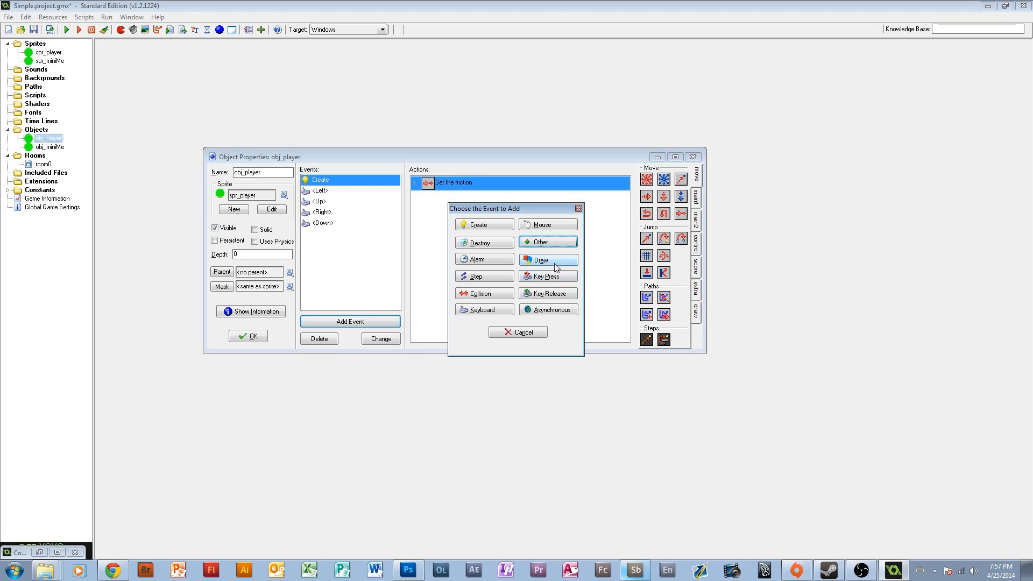
left_click(555, 231)
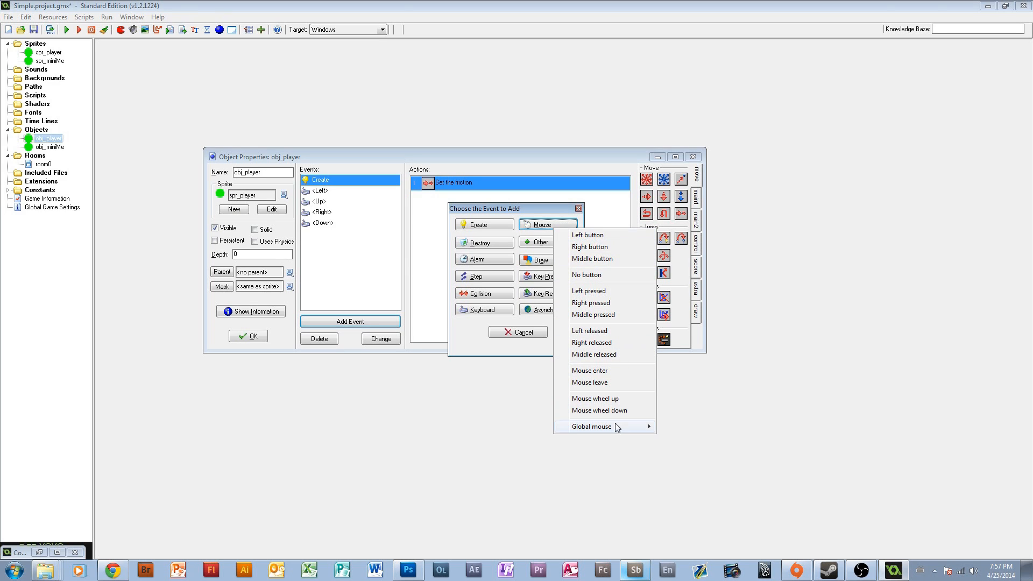
mouse_move(617, 428)
left_click(682, 428)
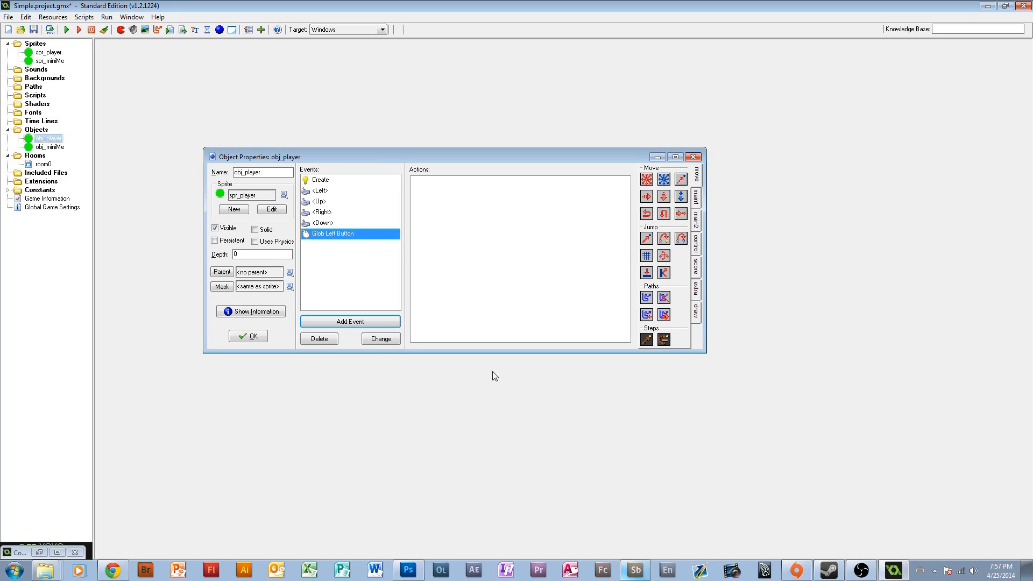
Step: Add a Create Instance action for obj_miniMe at relative position 0, 0, applied to Self, and accept obj_player
left_click(697, 202)
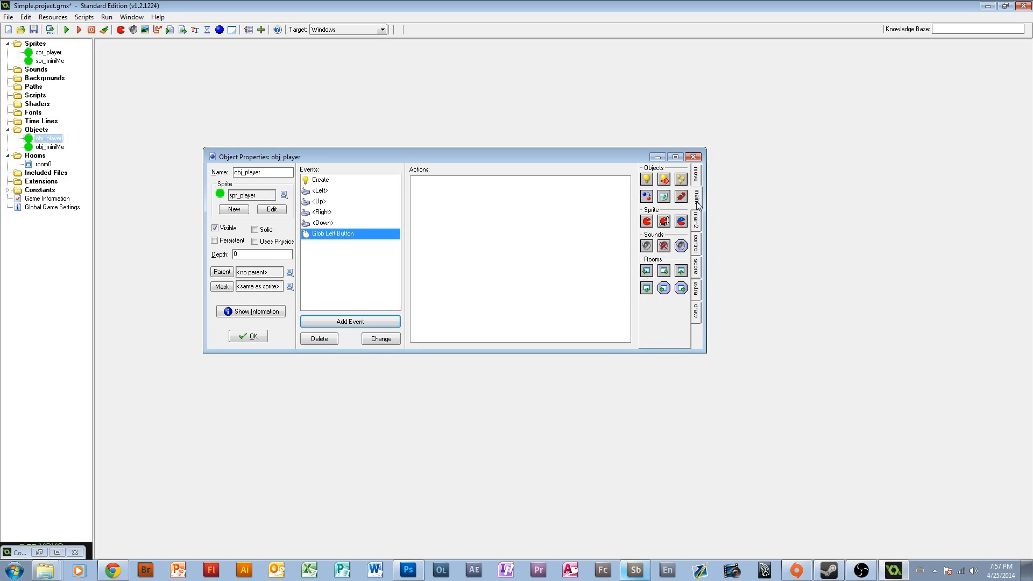
left_click_drag(651, 182, 593, 207)
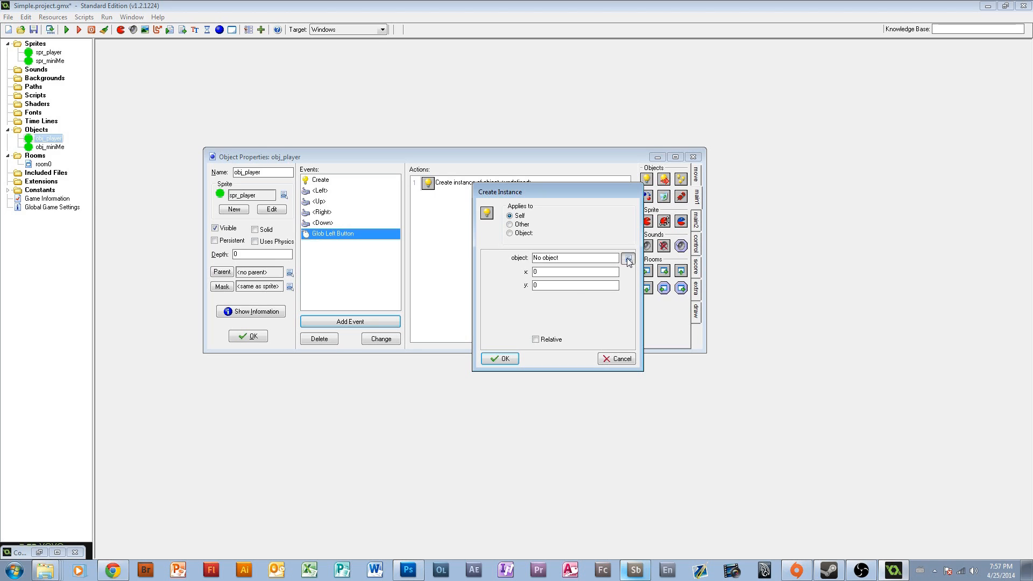
left_click(628, 260)
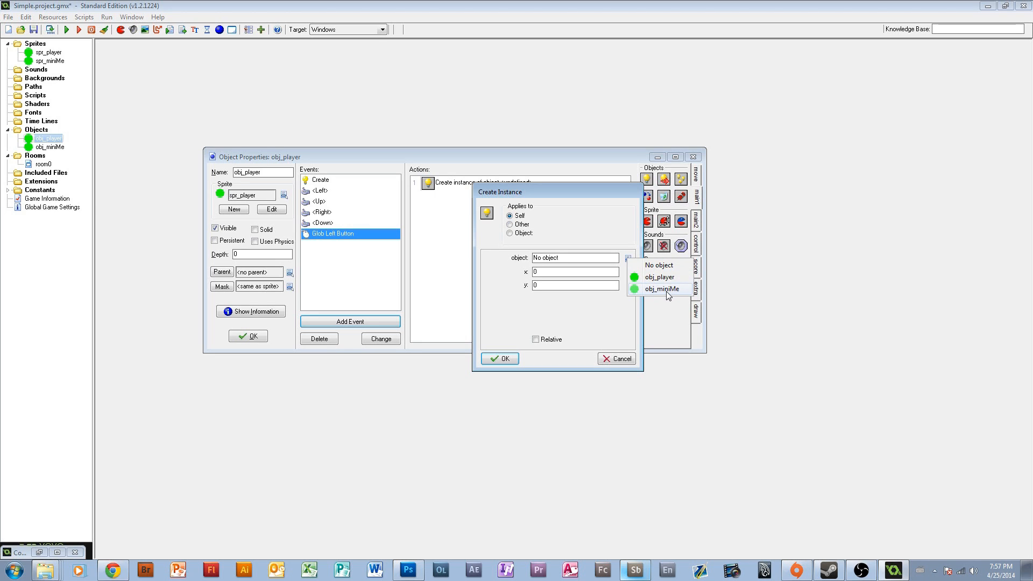
left_click(663, 290)
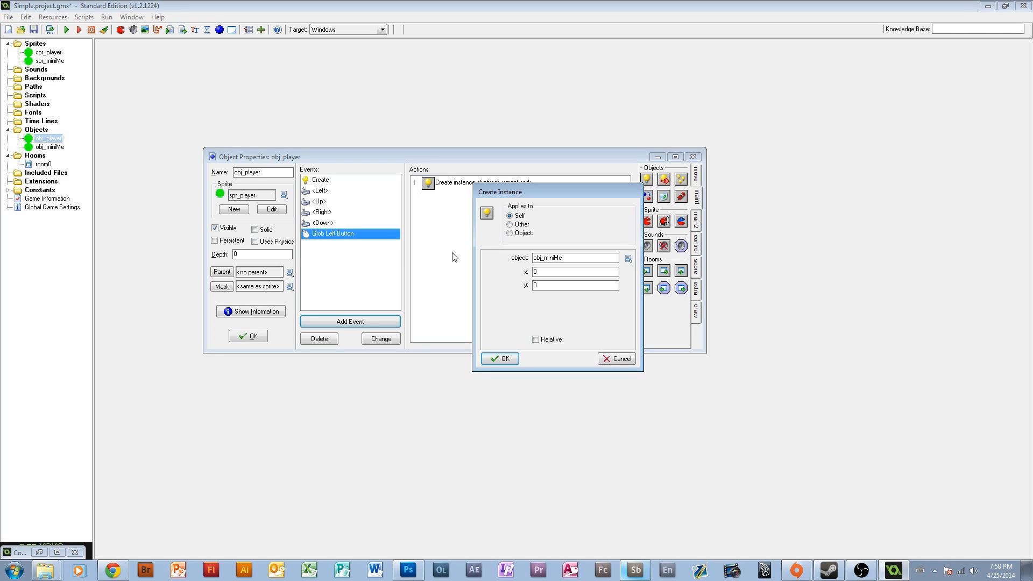
left_click_drag(520, 192, 653, 230)
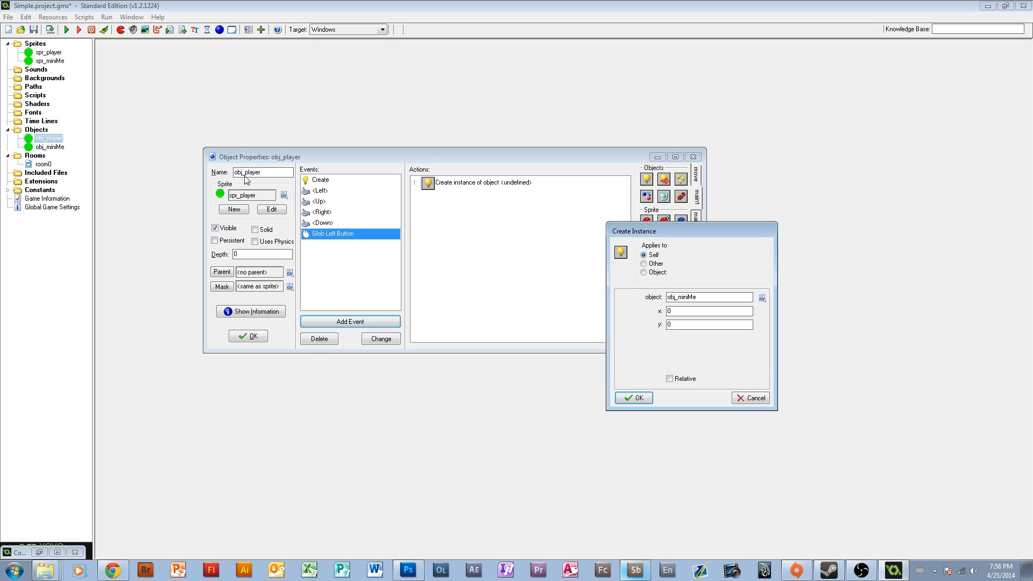
left_click_drag(650, 231, 590, 215)
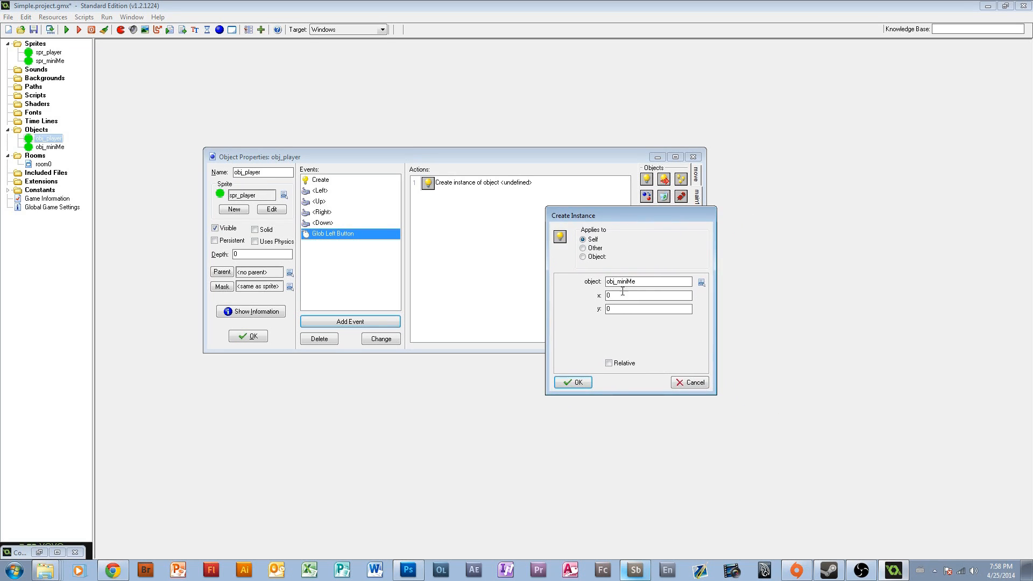
left_click(609, 363)
left_click(575, 383)
left_click(237, 336)
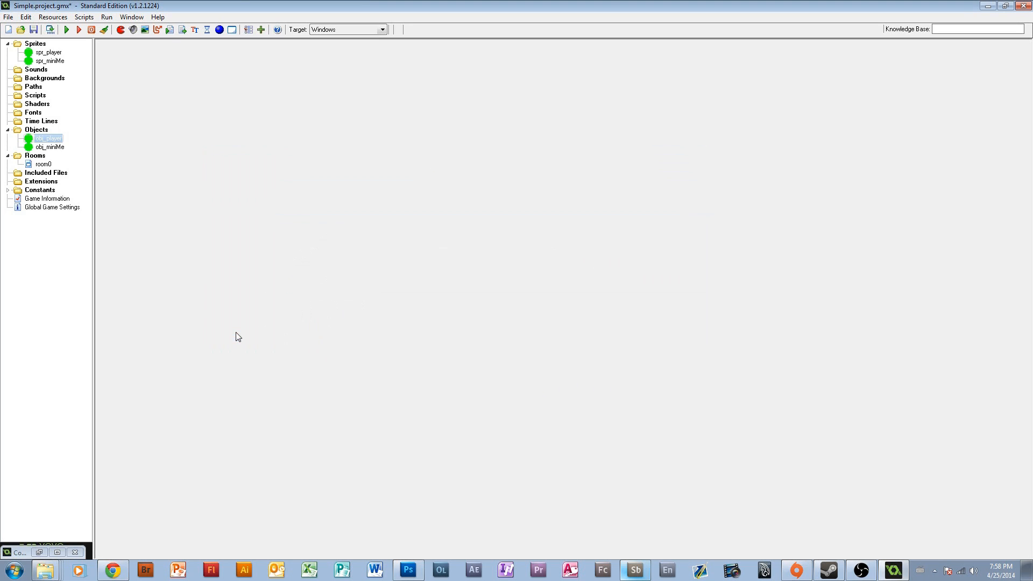
Step: Check spr_player's origin and the Create Instance settings in obj_player's global left button event
double_click(49, 52)
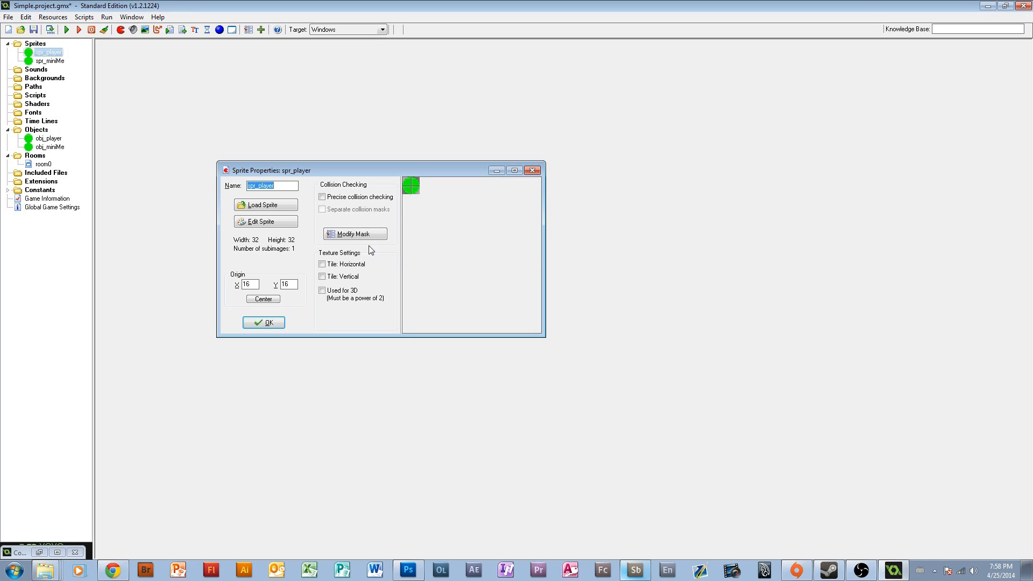
left_click(264, 322)
left_click(49, 139)
double_click(53, 140)
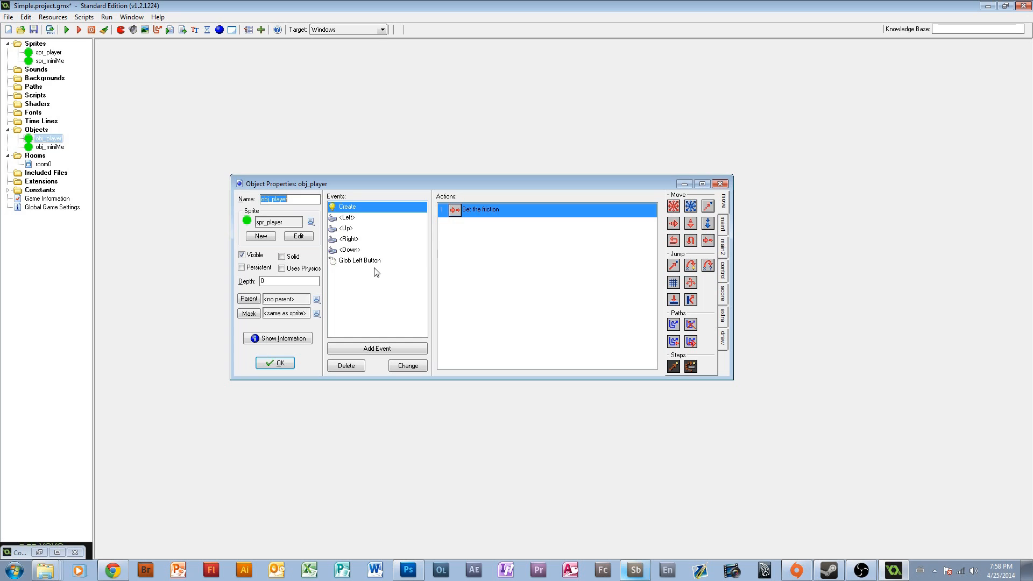
left_click(370, 261)
double_click(471, 211)
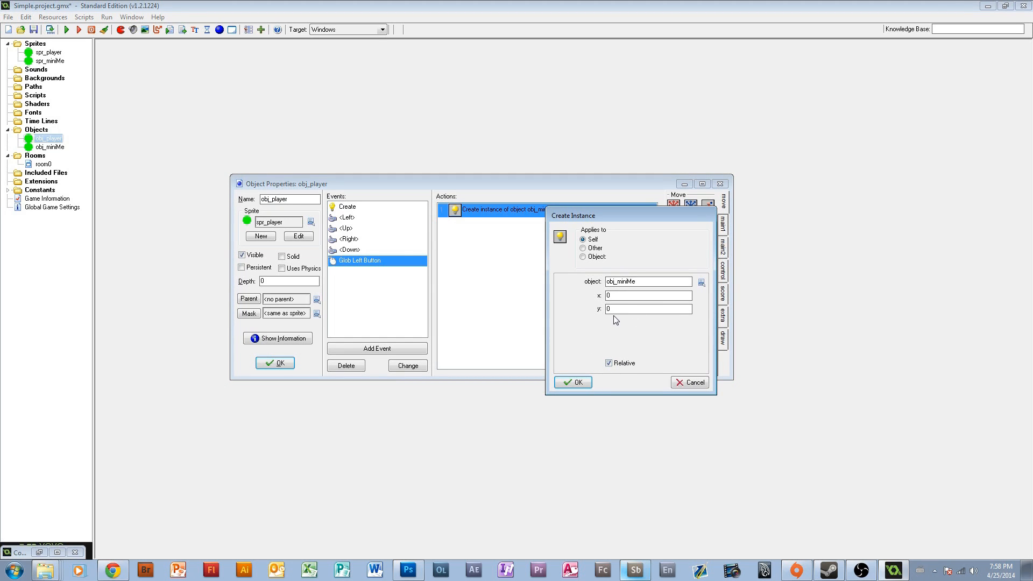
left_click(577, 383)
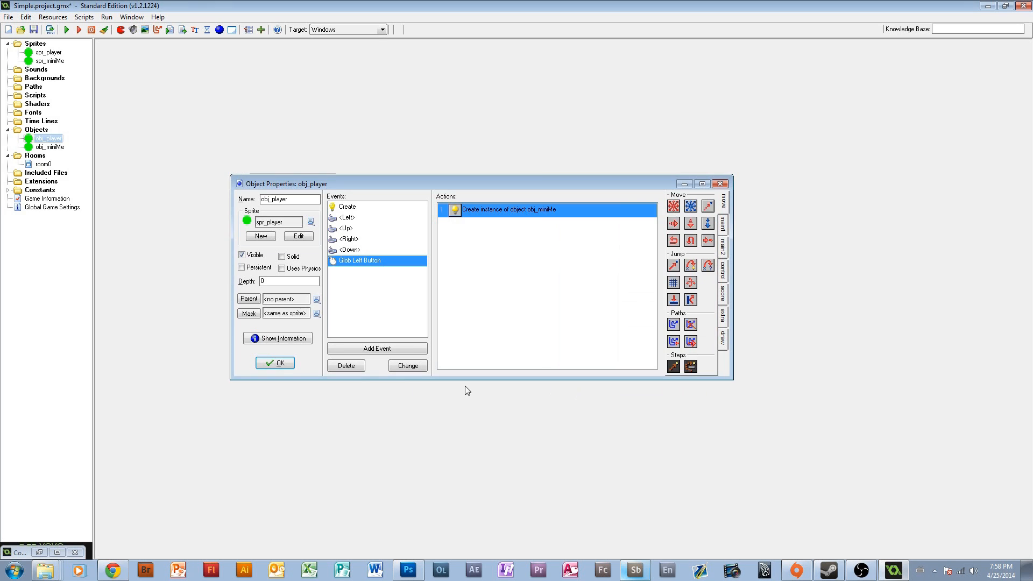
Step: Save the project and run the game, testing the player's movement in all directions while shooting toward various points, and quit it
left_click(33, 29)
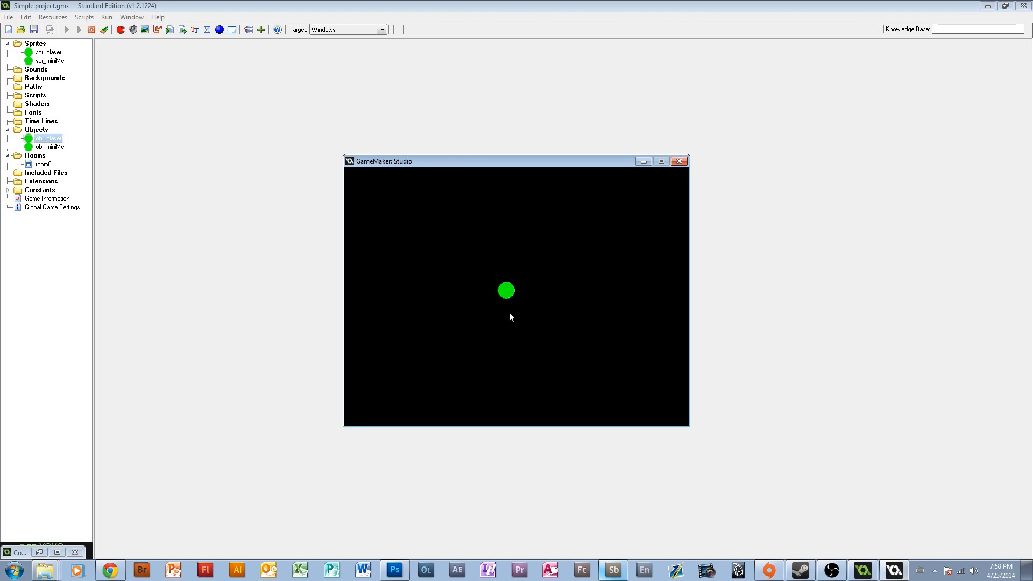
key("a")
key("s")
left_click(570, 265)
left_click(532, 255)
mouse_move(469, 259)
left_mouse_down()
mouse_move(424, 263)
mouse_move(417, 277)
left_mouse_up()
left_click_drag(431, 301, 491, 299)
left_click(622, 321)
key("w")
key("d")
left_click_drag(624, 323, 446, 355)
key("a")
mouse_move(438, 315)
left_mouse_down()
mouse_move(583, 270)
mouse_move(545, 282)
mouse_move(418, 250)
mouse_move(430, 285)
left_mouse_up()
key("d")
key("s")
key("w")
key("a")
mouse_move(533, 257)
left_mouse_down()
mouse_move(611, 336)
mouse_move(479, 234)
mouse_move(609, 270)
mouse_move(456, 268)
mouse_move(553, 298)
mouse_move(590, 265)
mouse_move(474, 293)
mouse_move(476, 238)
mouse_move(492, 238)
left_mouse_up()
key("w")
key("d")
key("s")
key("a")
key("d")
key("w")
key("a")
mouse_move(564, 310)
left_mouse_down()
mouse_move(567, 295)
mouse_move(451, 305)
mouse_move(557, 261)
mouse_move(460, 293)
mouse_move(566, 282)
mouse_move(539, 285)
mouse_move(490, 246)
mouse_move(419, 233)
mouse_move(512, 306)
mouse_move(519, 299)
mouse_move(511, 315)
left_mouse_up()
key("s")
key("d")
key("a")
key("w")
key("s")
key("d")
key("Escape")
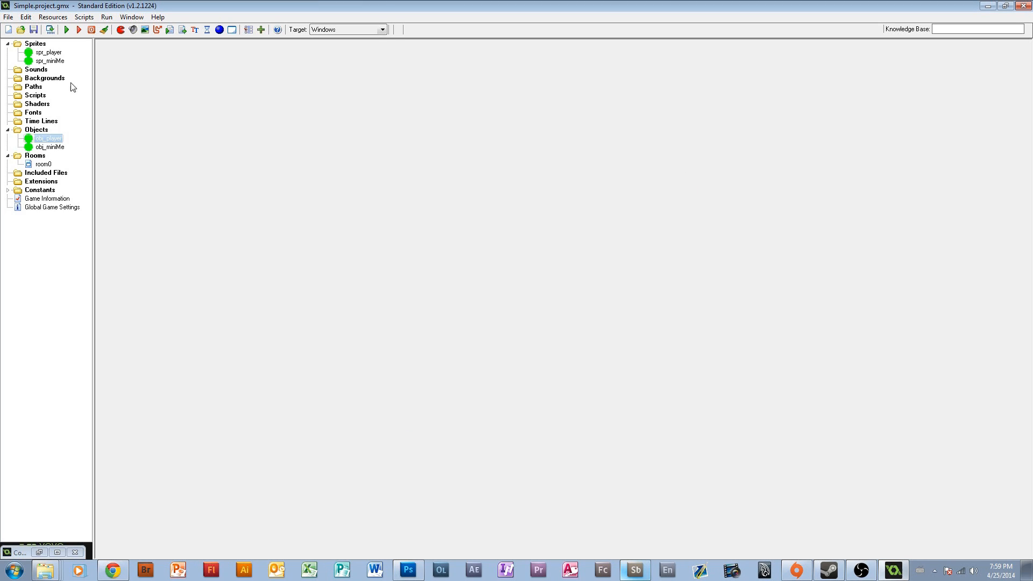
Step: Create a sprite named spr_wall with a new blank 32 x 32 image
right_click(46, 49)
left_click(38, 51)
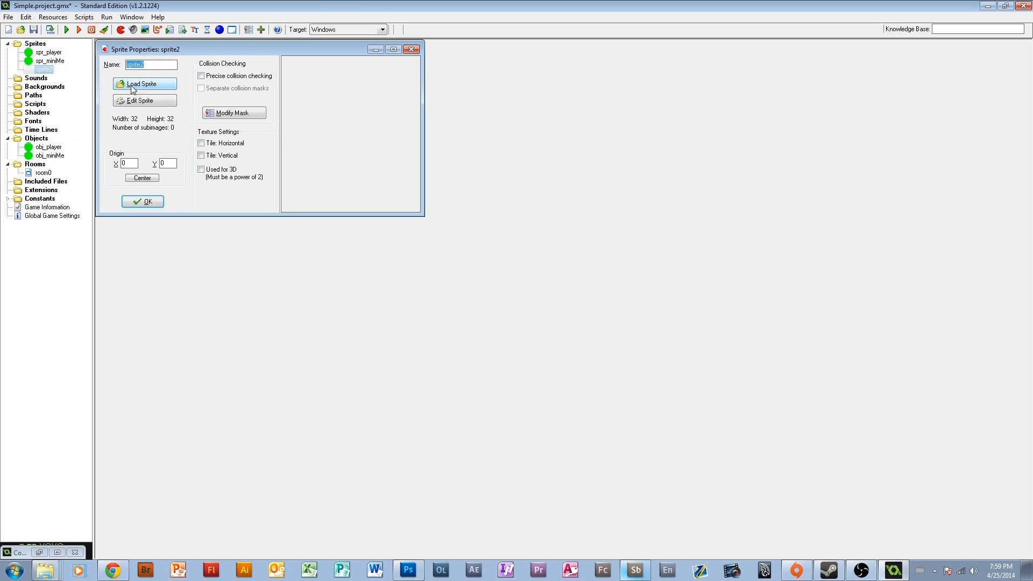
type("spr_wall")
left_click(142, 103)
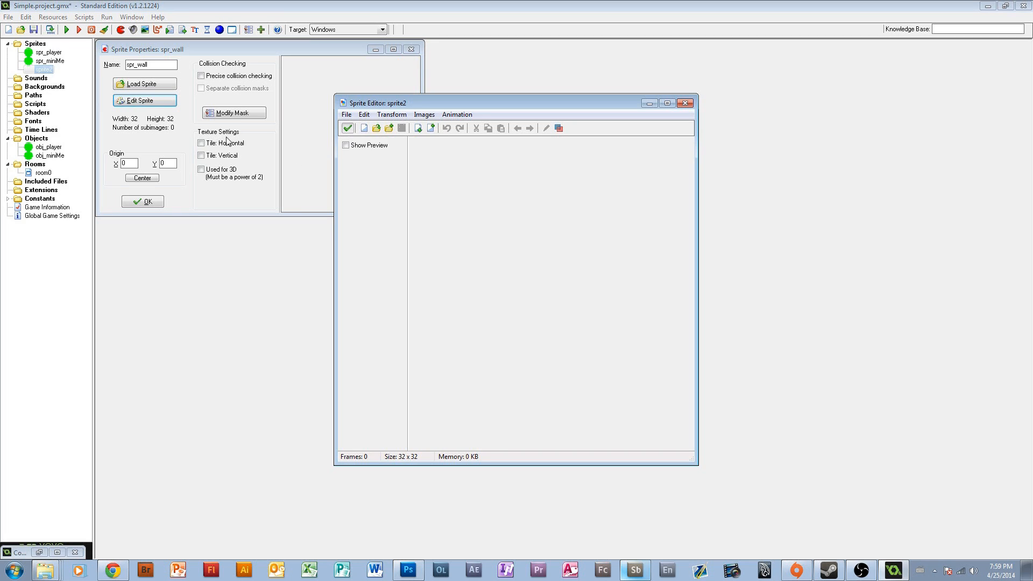
left_click(364, 129)
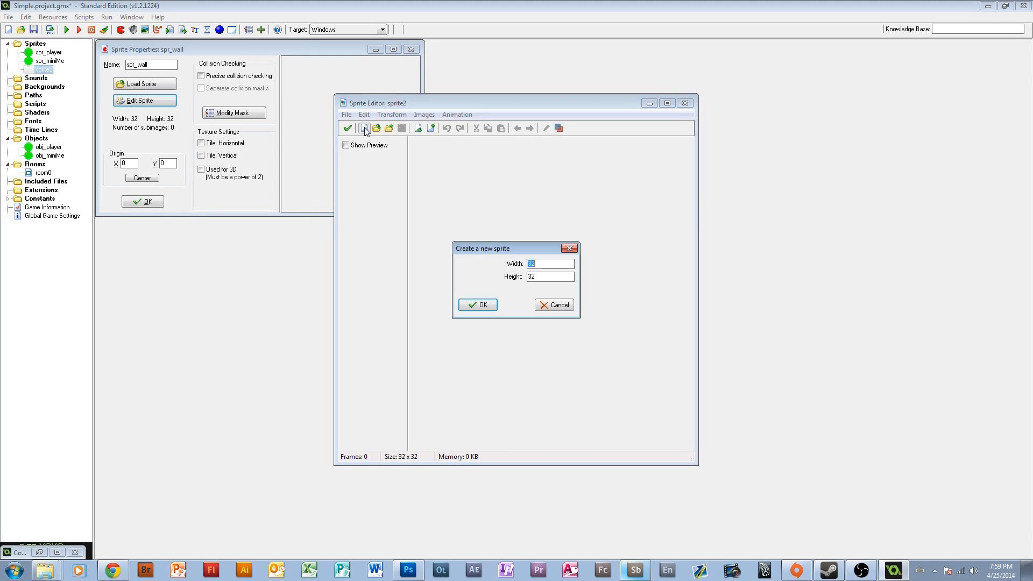
left_click(476, 305)
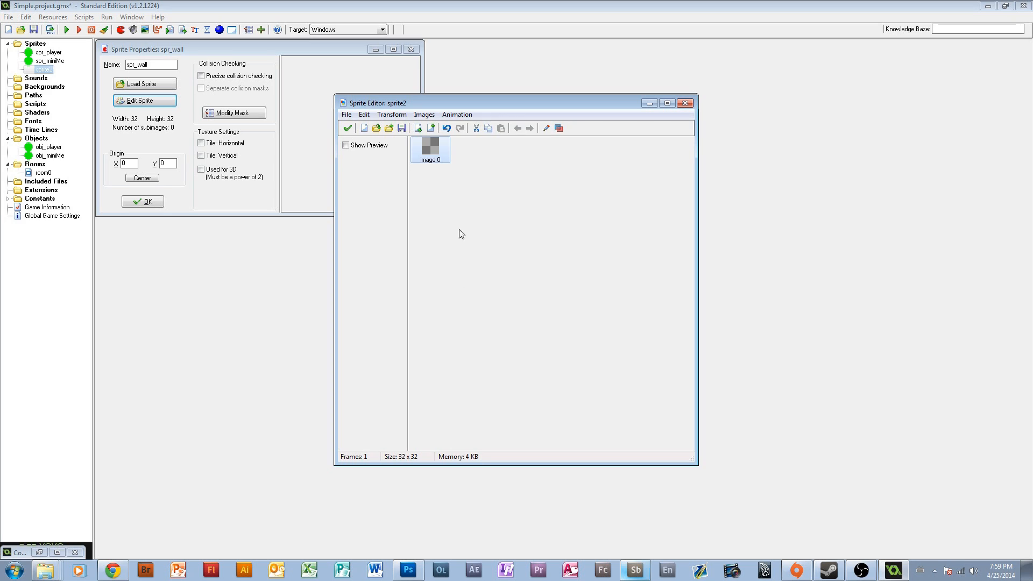
Step: Flood fill the whole spr_wall image with magenta and accept the sprite
double_click(431, 147)
scroll(405, 171, "up", 5)
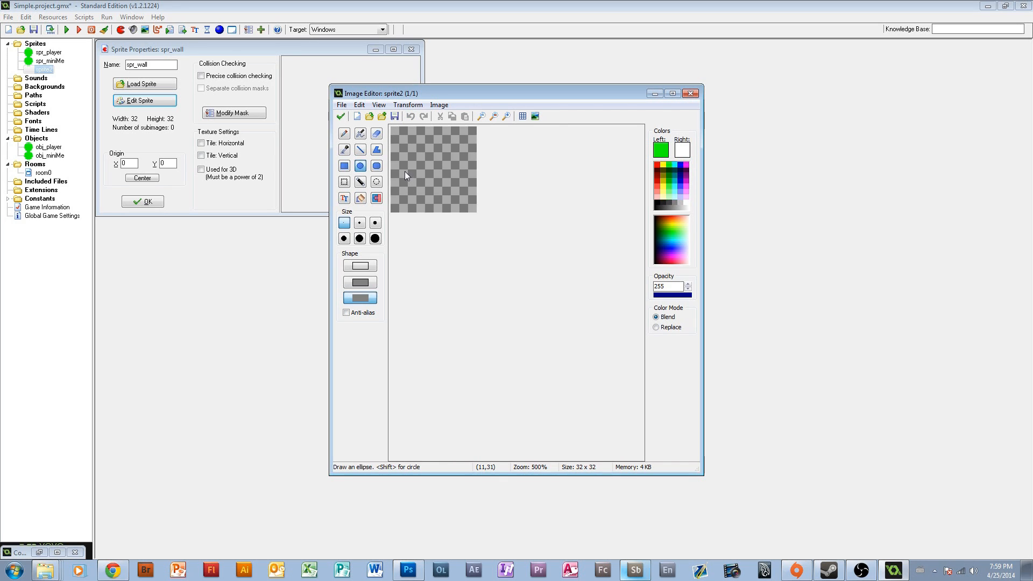
left_click(361, 198)
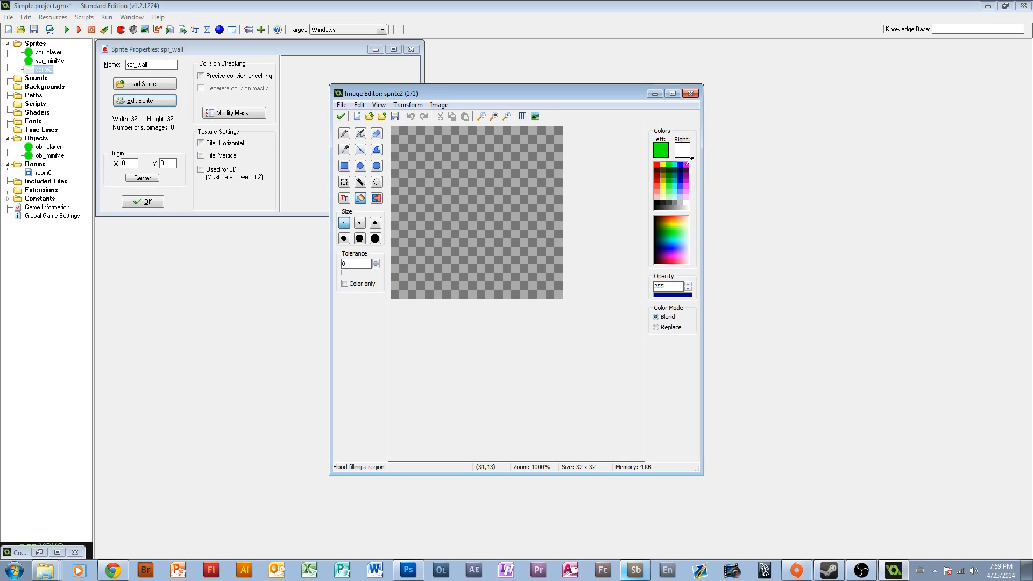
left_click(688, 163)
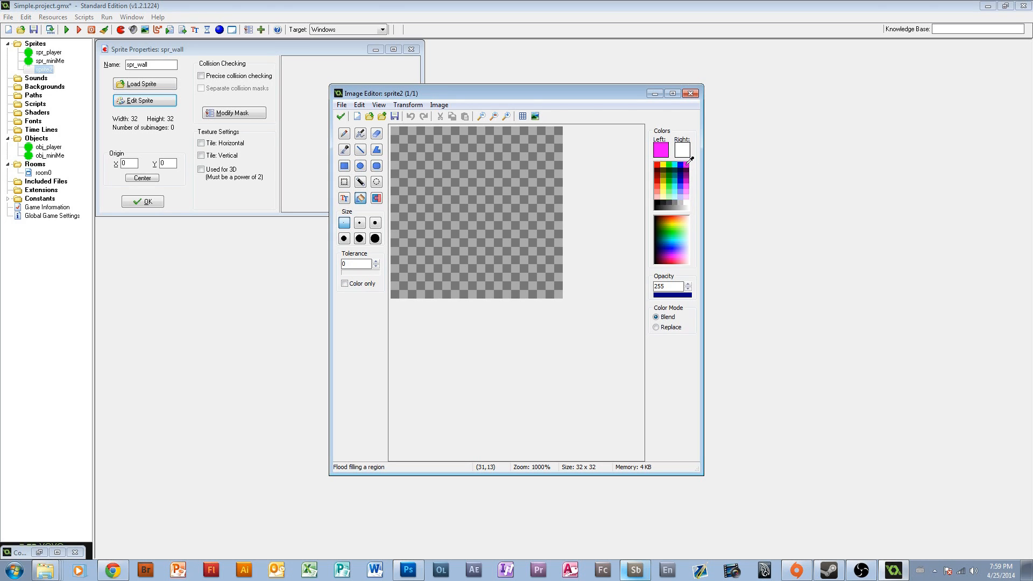
left_click(485, 188)
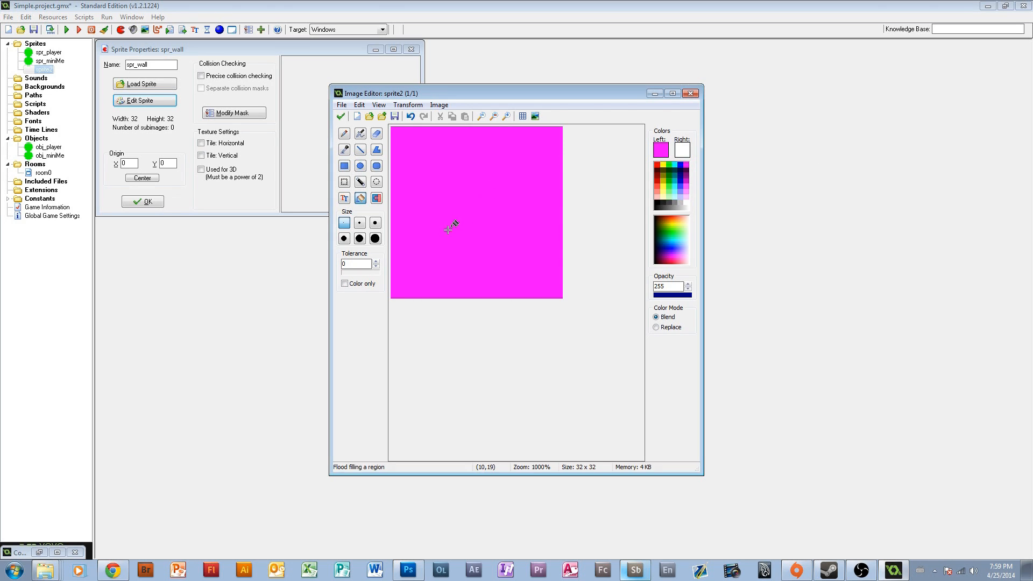
left_click(341, 117)
left_click(348, 128)
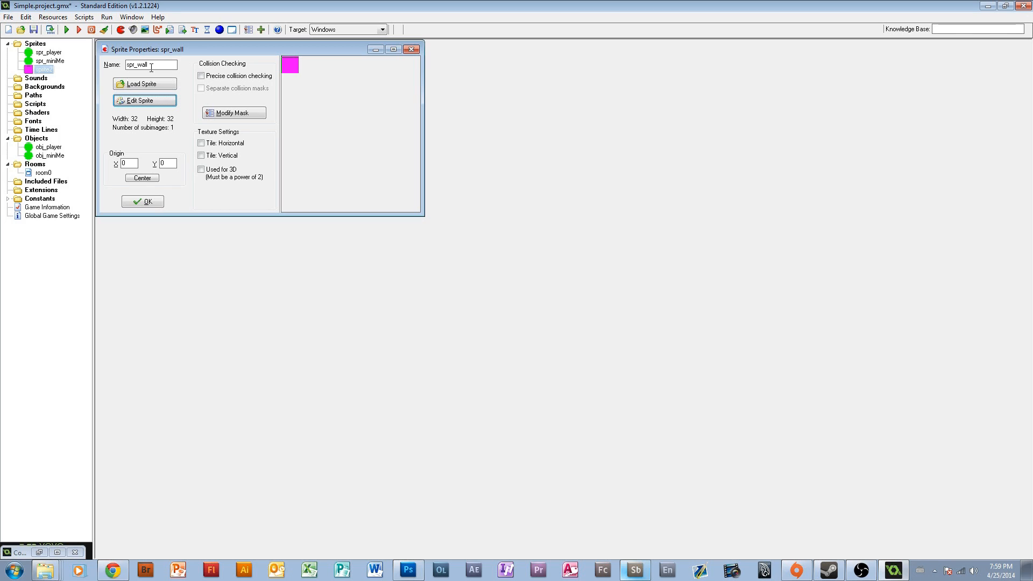
left_click(138, 204)
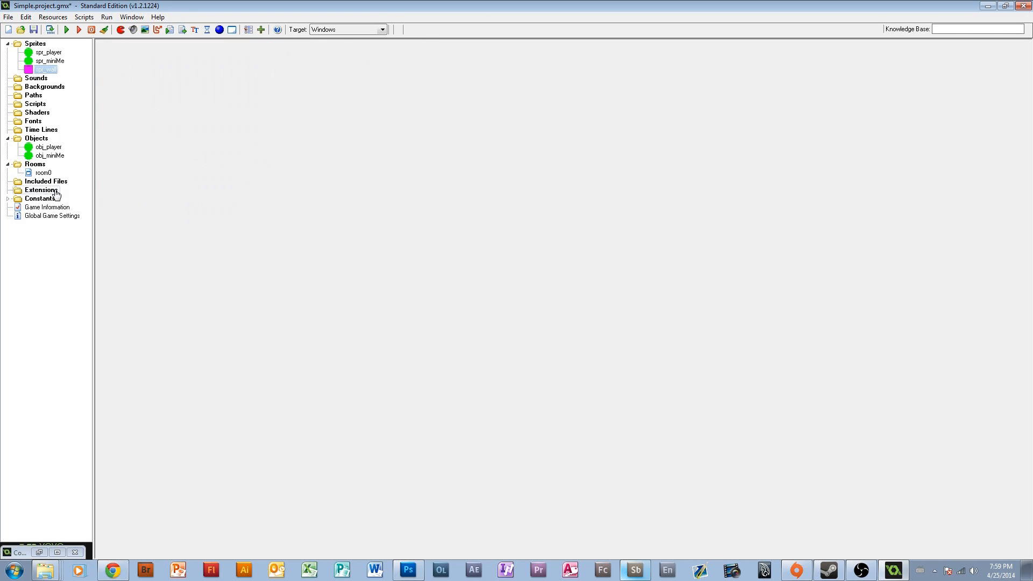
Step: Create an object named obj_wall, assign it the spr_wall sprite and accept it
right_click(37, 139)
left_click(39, 148)
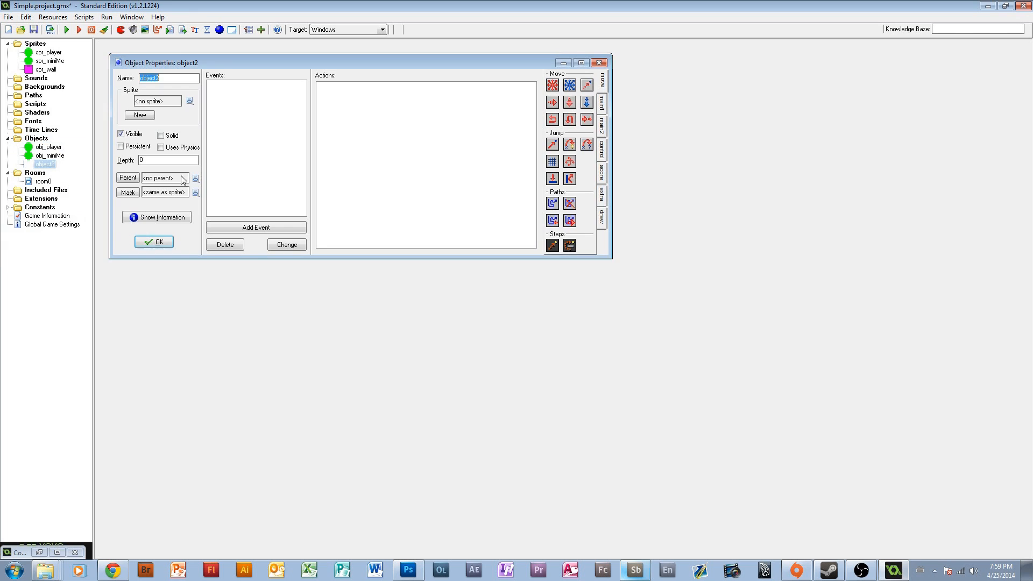
type("obj_wall")
left_click(179, 102)
left_click(237, 156)
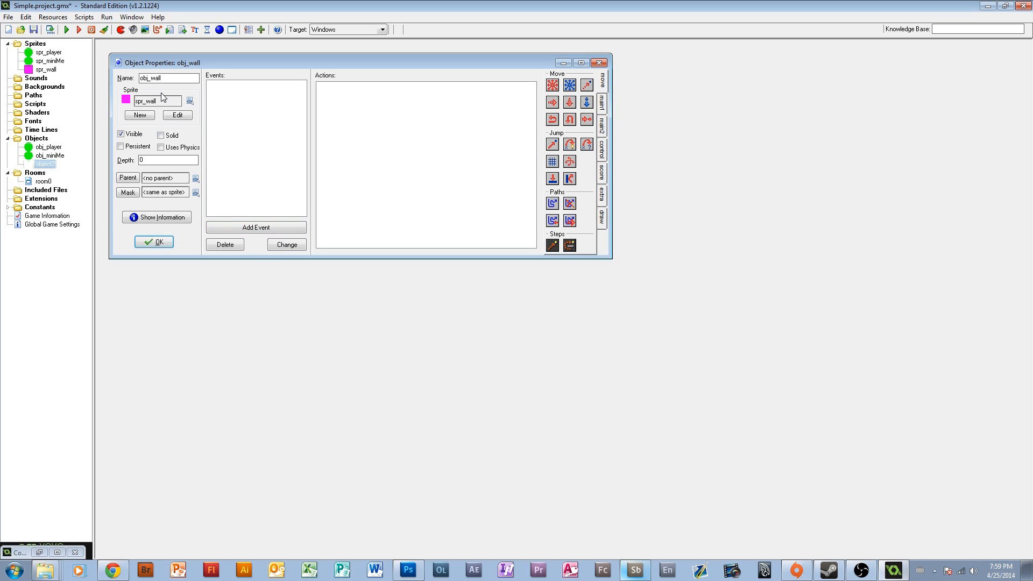
left_click_drag(244, 63, 280, 69)
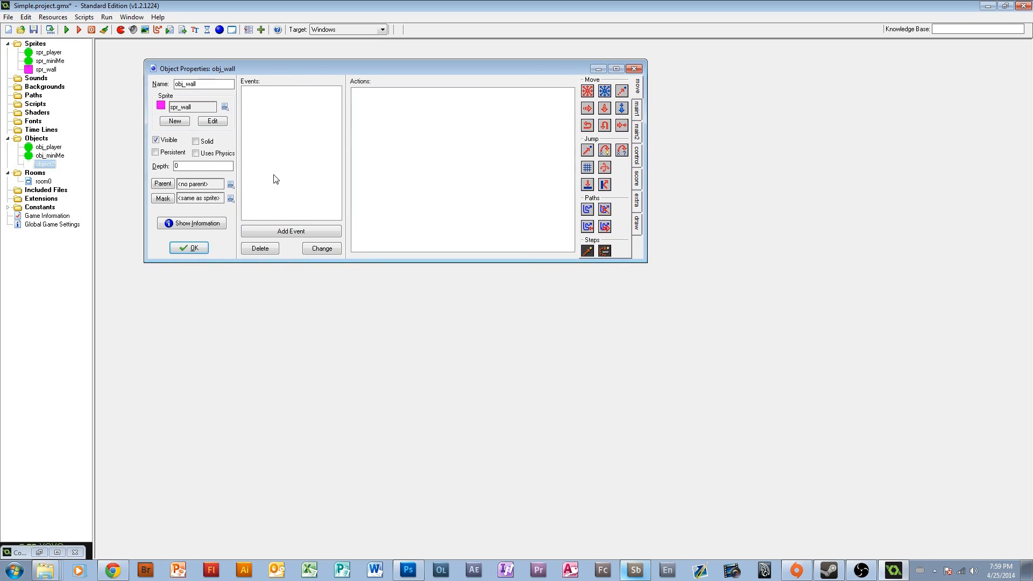
left_click_drag(272, 262, 267, 367)
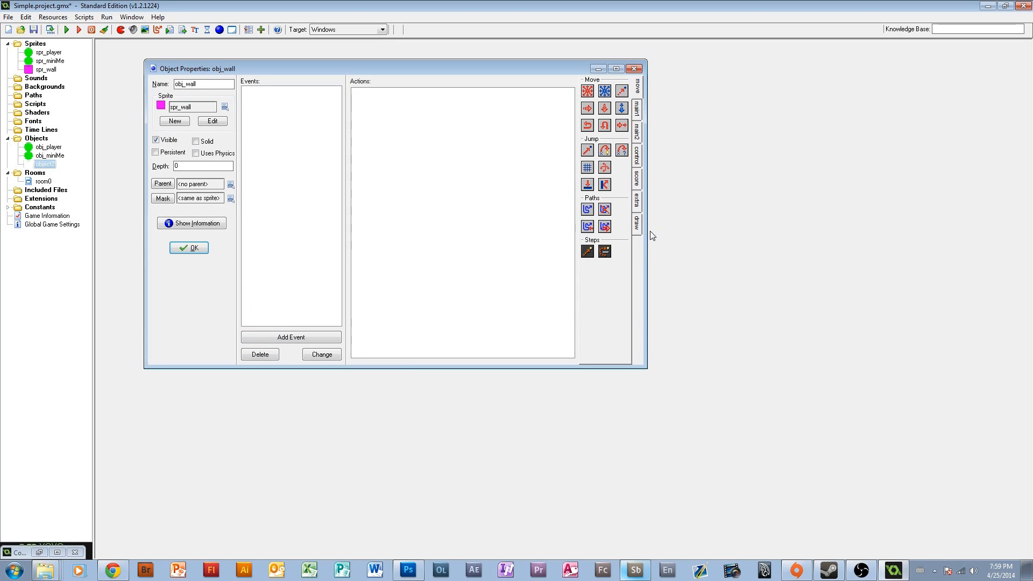
left_click_drag(648, 231, 578, 231)
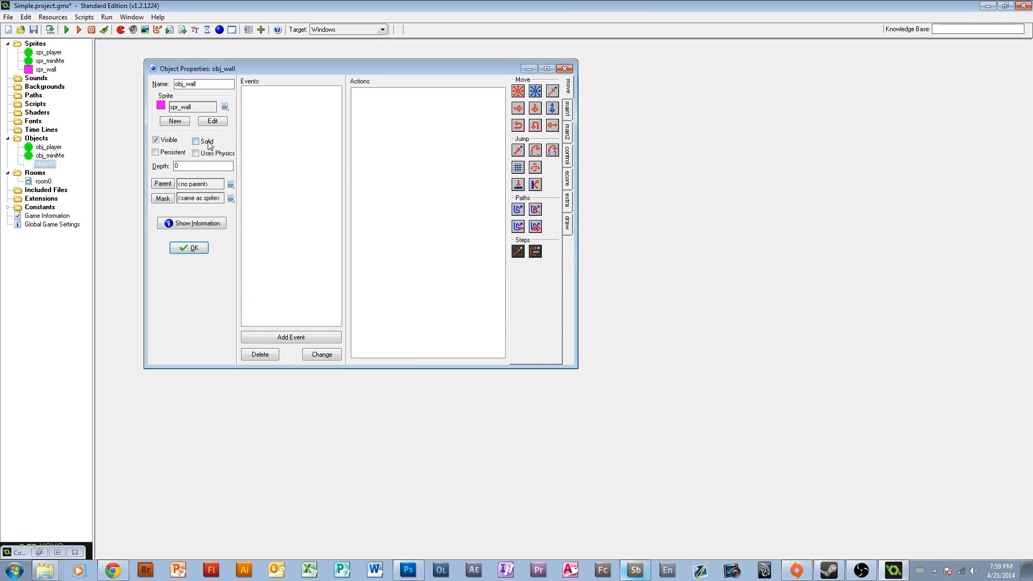
left_click(192, 250)
Step: Line the entire border of room0 with obj_wall blocks, adding a few extra blocks near the lower-right corner
double_click(26, 183)
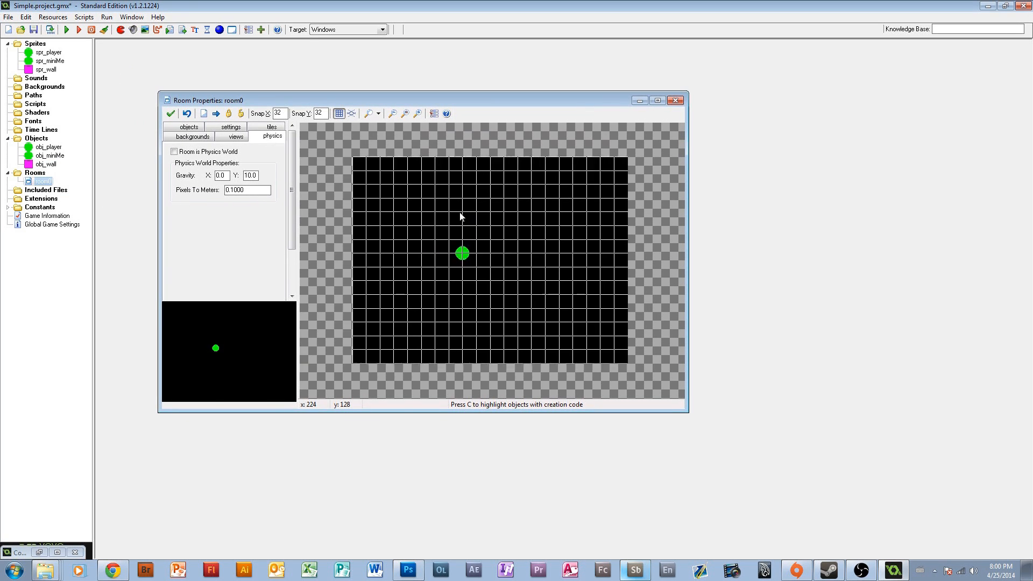
left_click(203, 134)
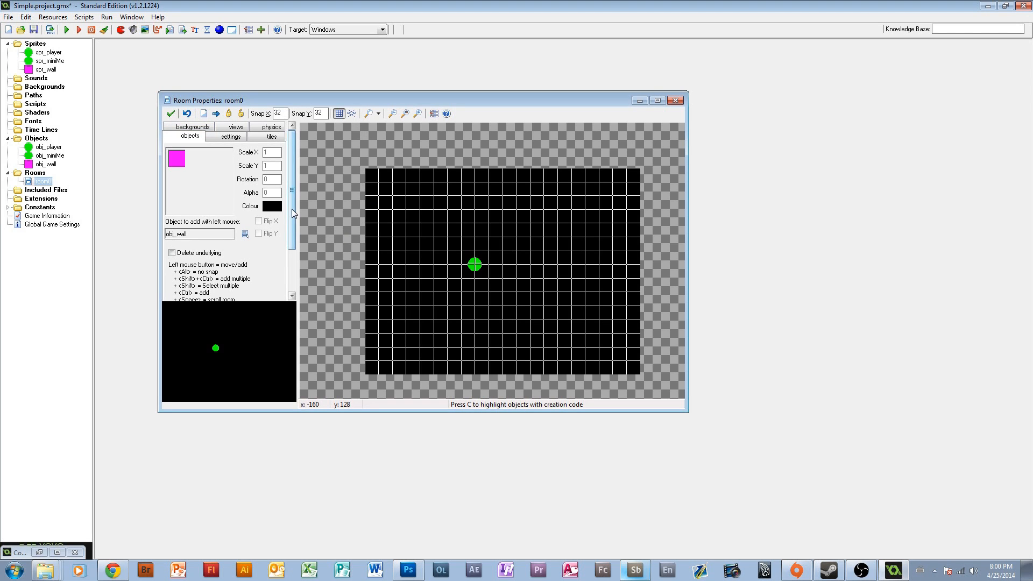
left_click_drag(292, 218, 288, 238)
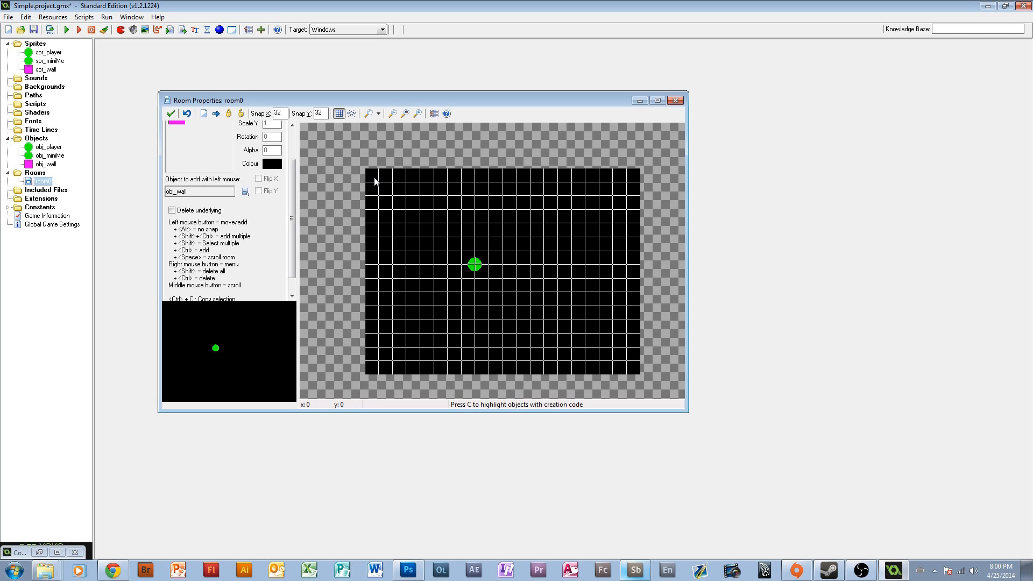
mouse_move(375, 182)
left_mouse_down("ctrl+shift")
mouse_move(385, 368)
mouse_move(543, 367)
mouse_move(616, 301)
mouse_move(598, 368)
mouse_move(634, 367)
mouse_move(635, 189)
mouse_move(587, 175)
mouse_move(385, 179)
left_mouse_up("ctrl+shift")
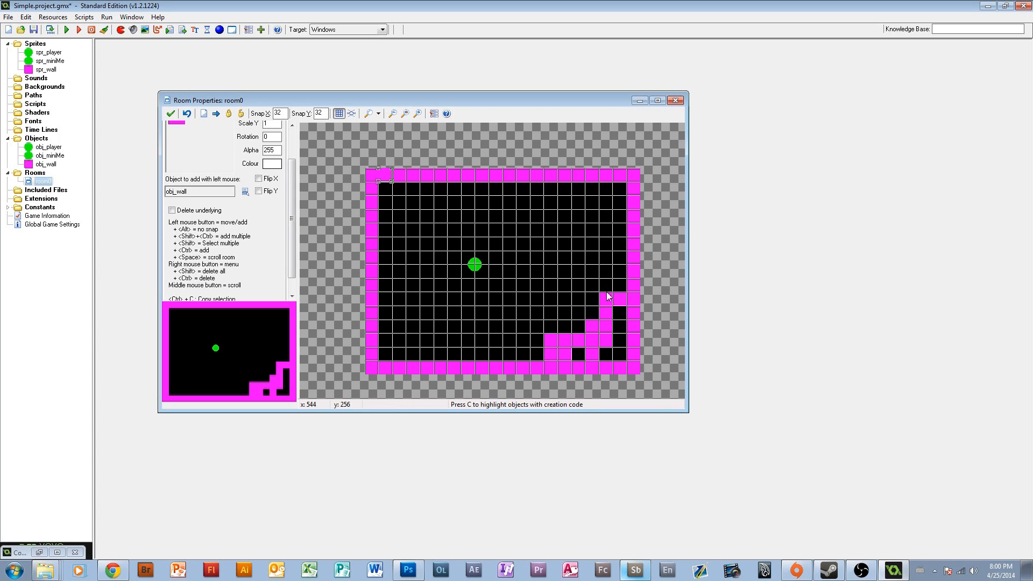
Step: Delete the extra wall blocks inside room0, refill the gap in the bottom border with obj_wall and accept the room
mouse_move(606, 293)
right_mouse_down("ctrl")
mouse_move(617, 299)
mouse_move(603, 337)
mouse_move(559, 368)
right_mouse_up("ctrl")
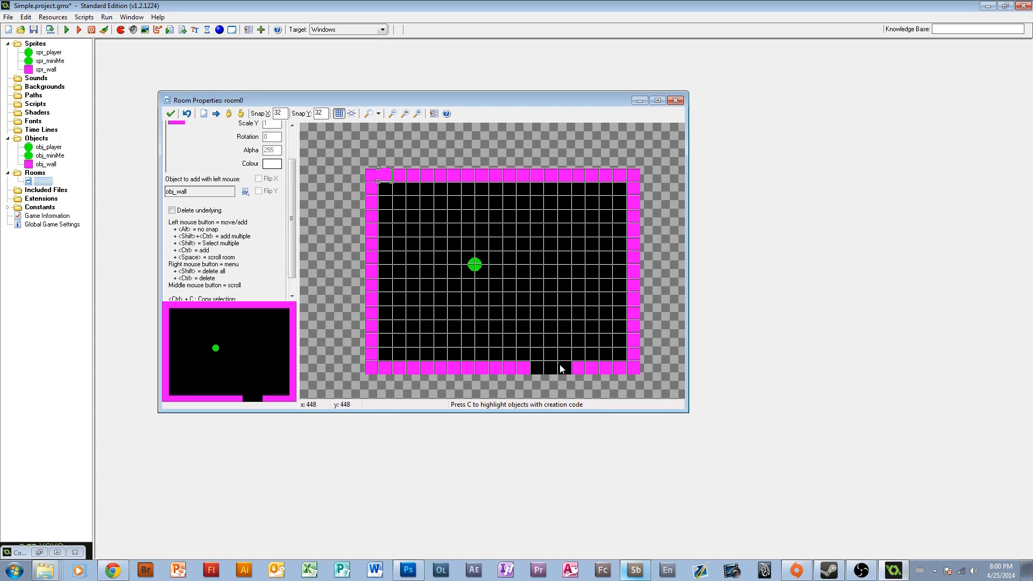
left_click_drag(577, 371, 538, 370, "ctrl+shift")
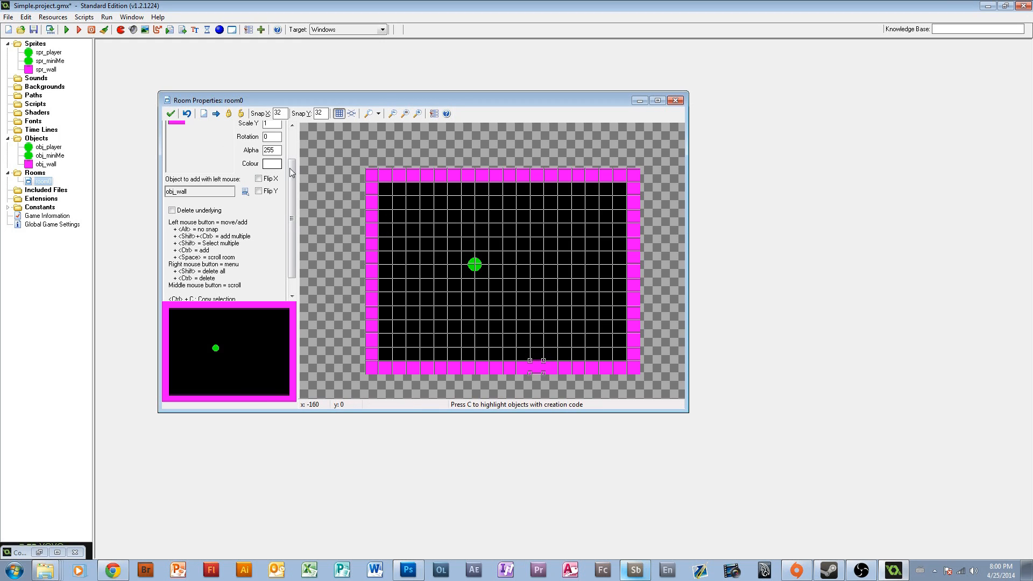
left_click(170, 114)
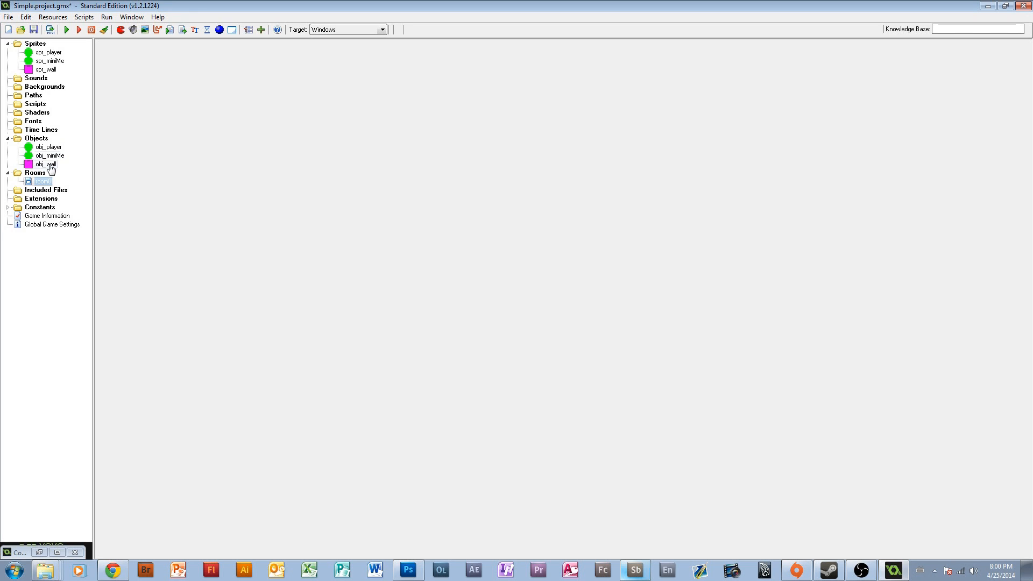
Step: Enable precise collision checking for the spr_miniMe and spr_player sprites
double_click(30, 64)
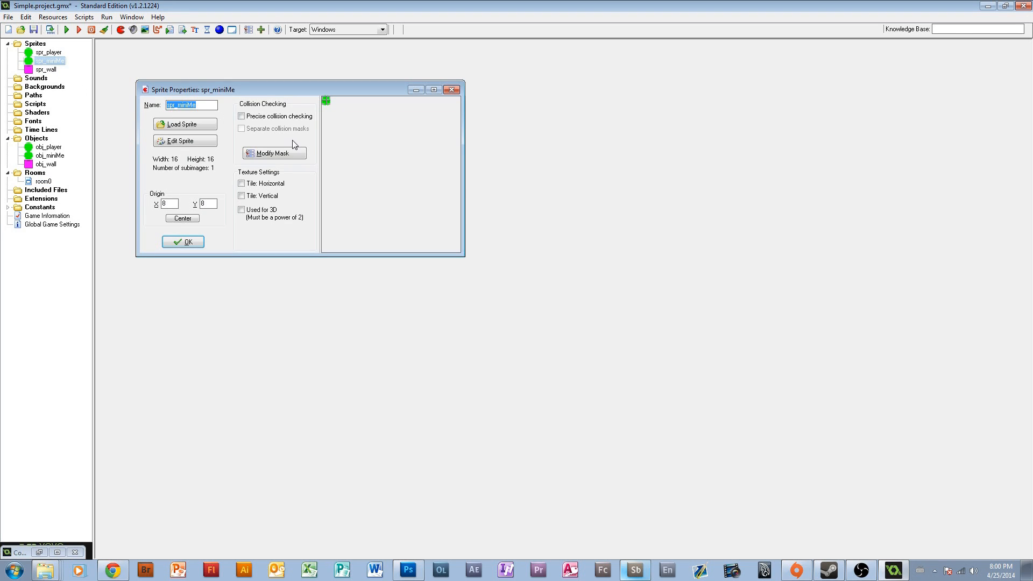
left_click(247, 116)
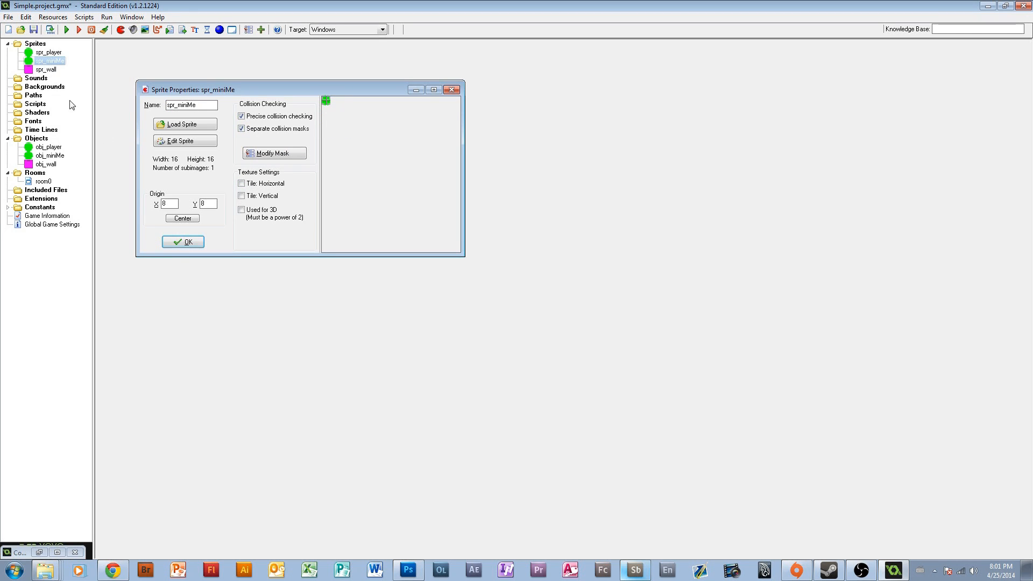
left_click(183, 242)
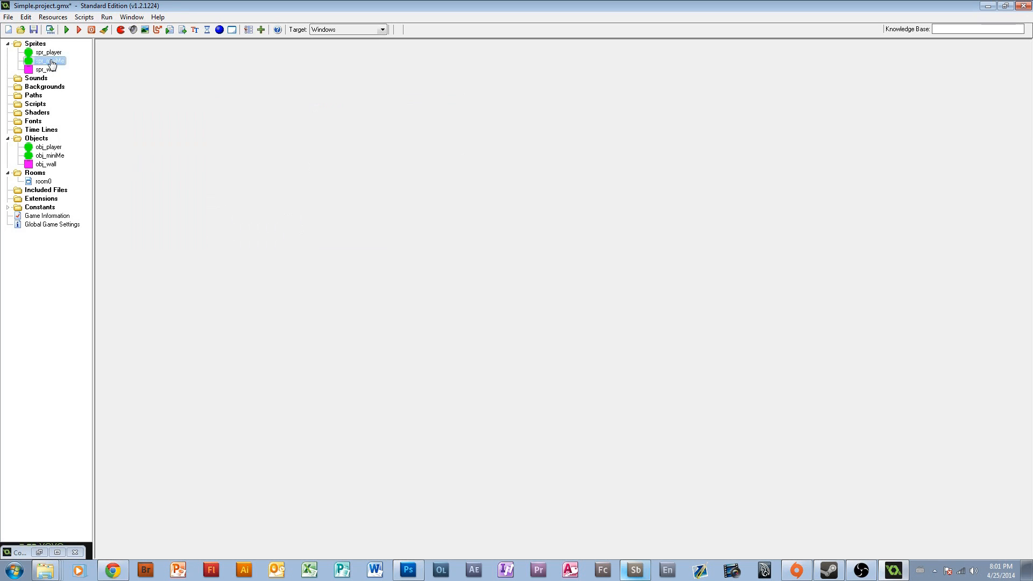
double_click(48, 52)
left_click(269, 131)
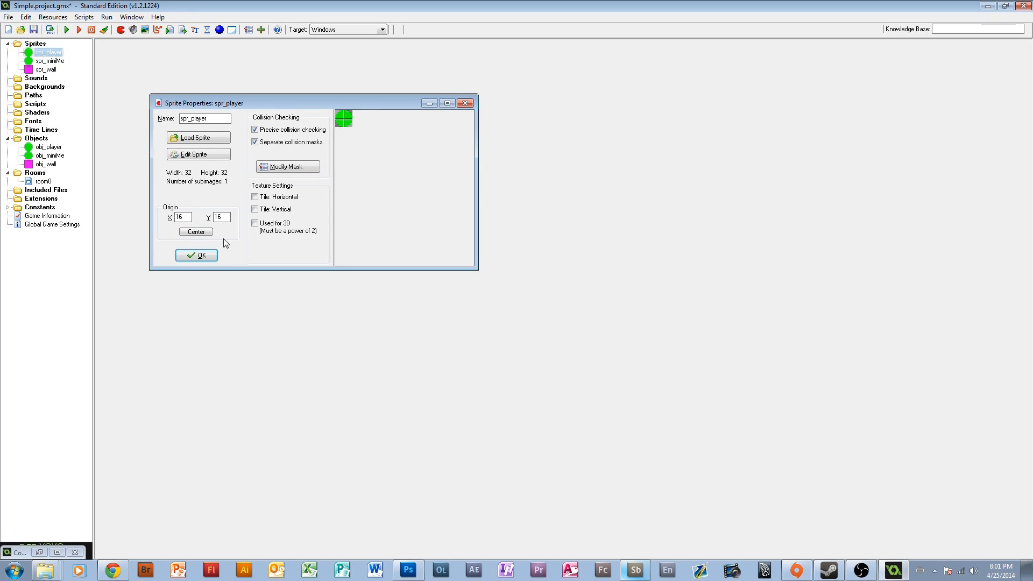
left_click(213, 255)
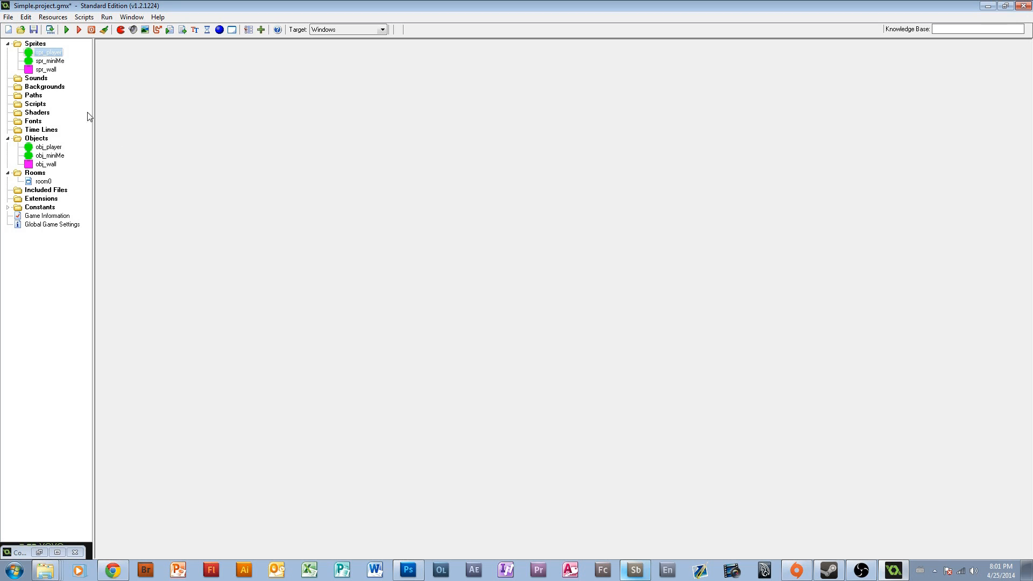
Step: Add a collision event with obj_wall to obj_miniMe
double_click(57, 157)
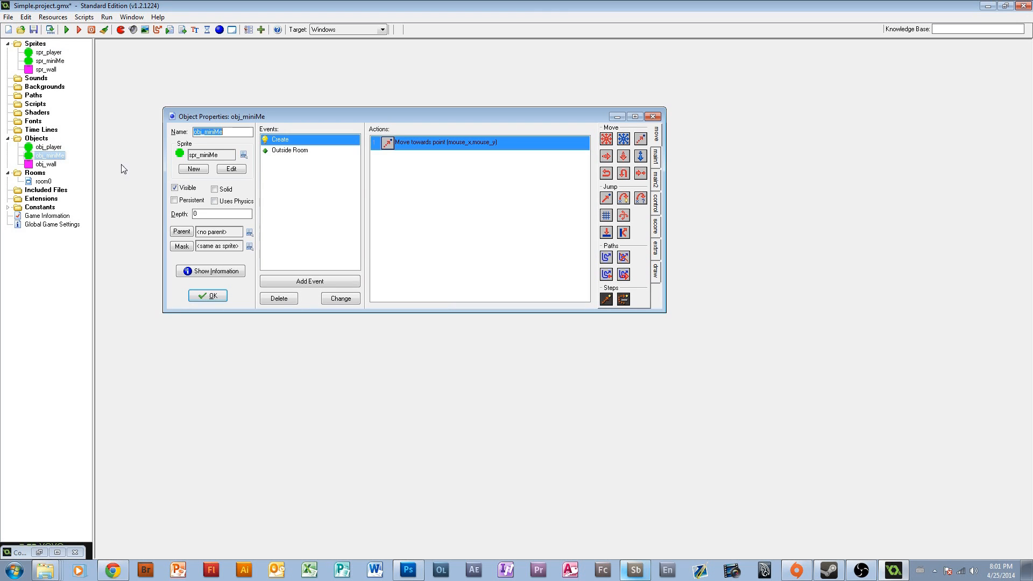
left_click(313, 281)
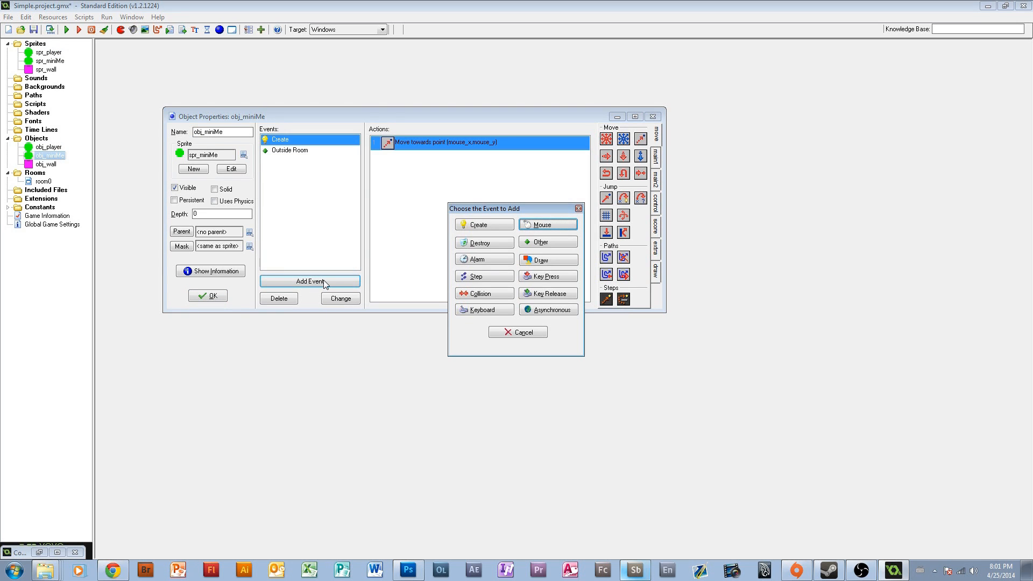
left_click(482, 299)
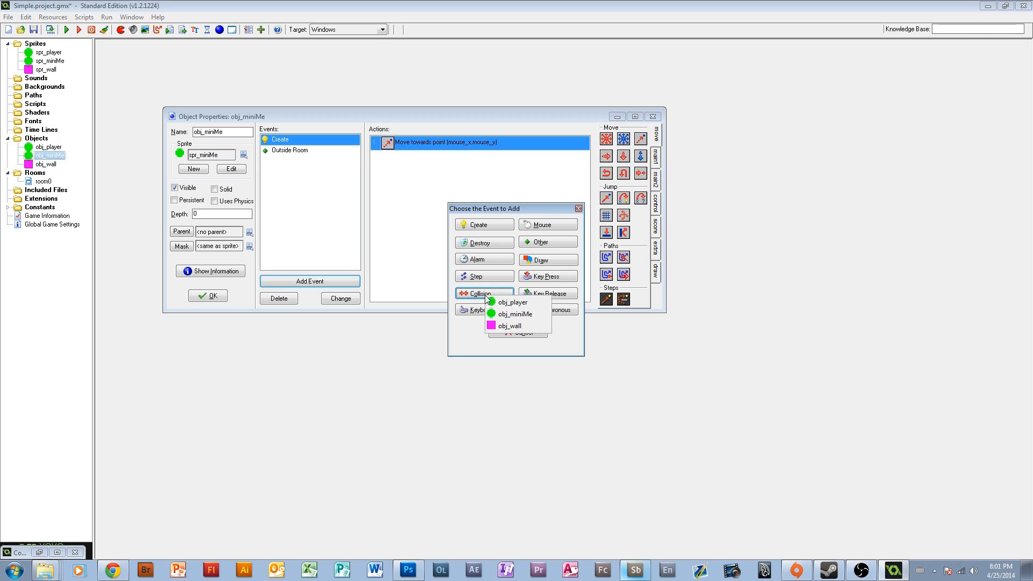
left_click(512, 327)
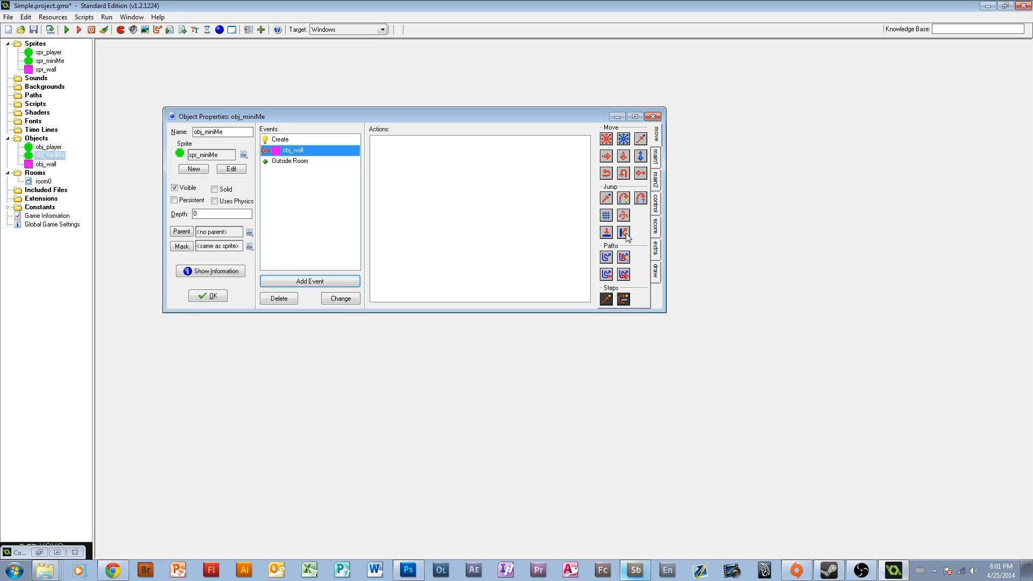
Step: Add a Bounce action to the obj_wall collision event, bouncing precisely against solid objects
left_click_drag(624, 232, 512, 233)
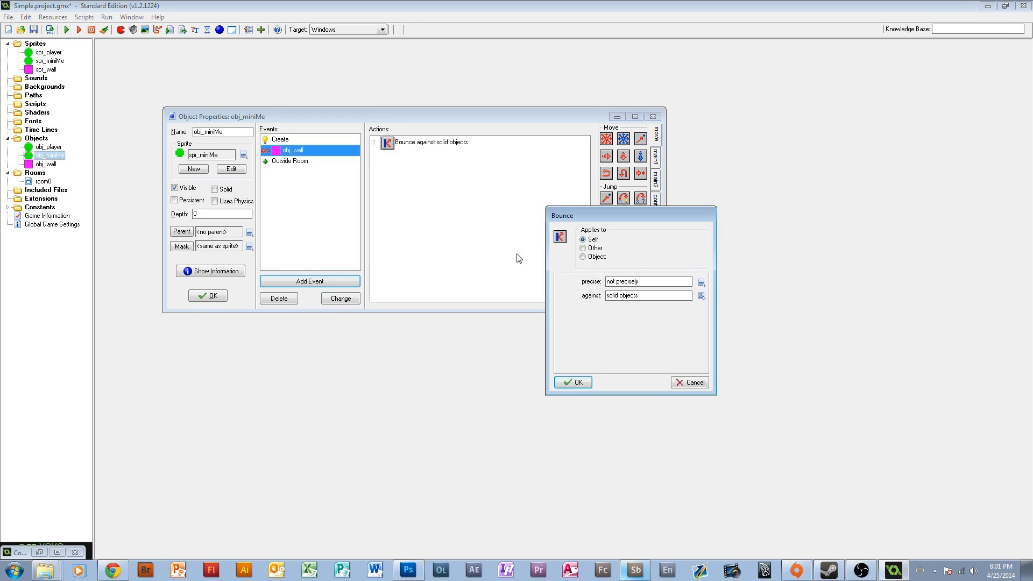
left_click(701, 285)
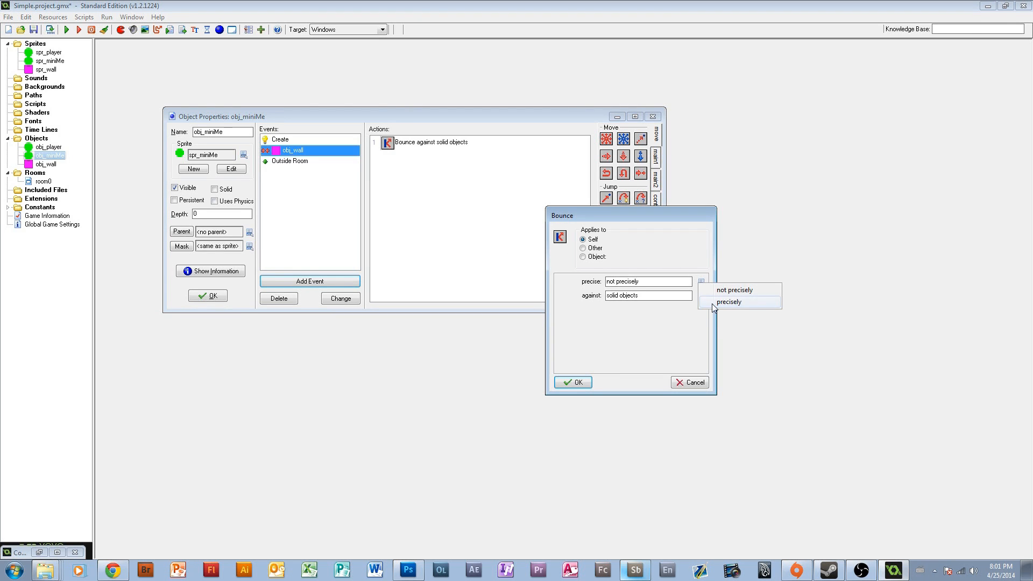
left_click(727, 303)
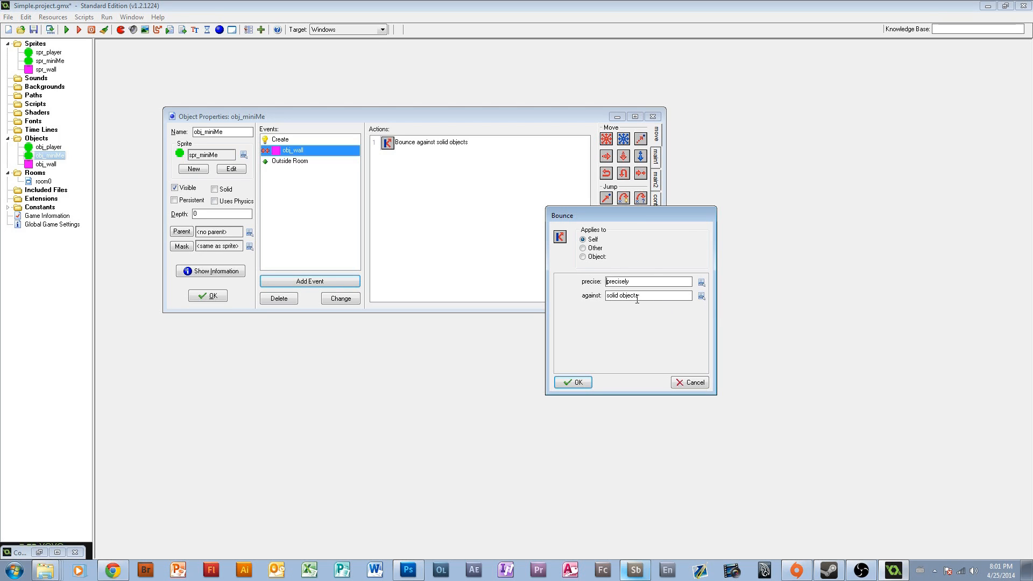
left_click(576, 382)
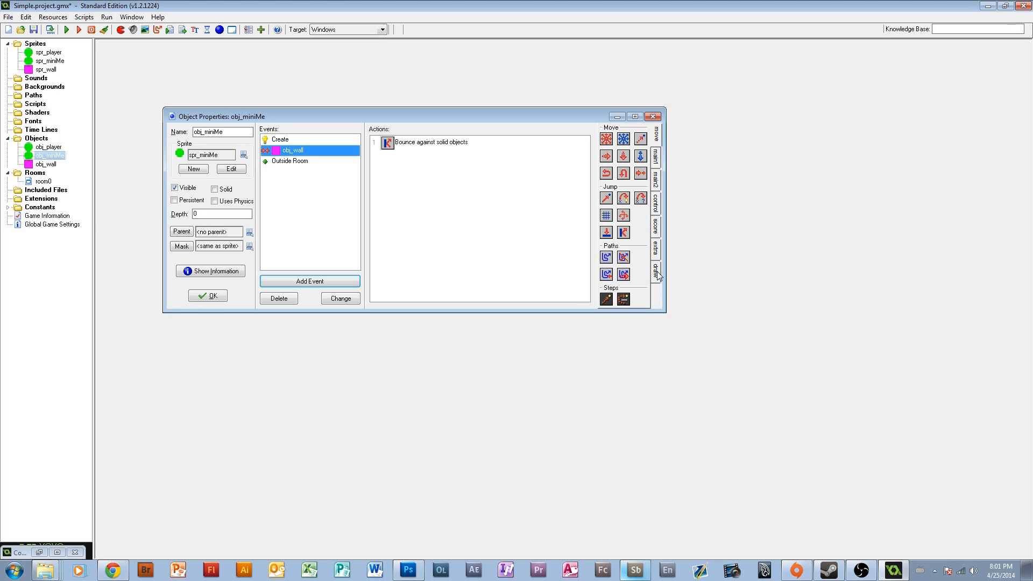
Step: Add a Create Effect action to the obj_wall collision event with type ring, size small and relative position
left_click(655, 271)
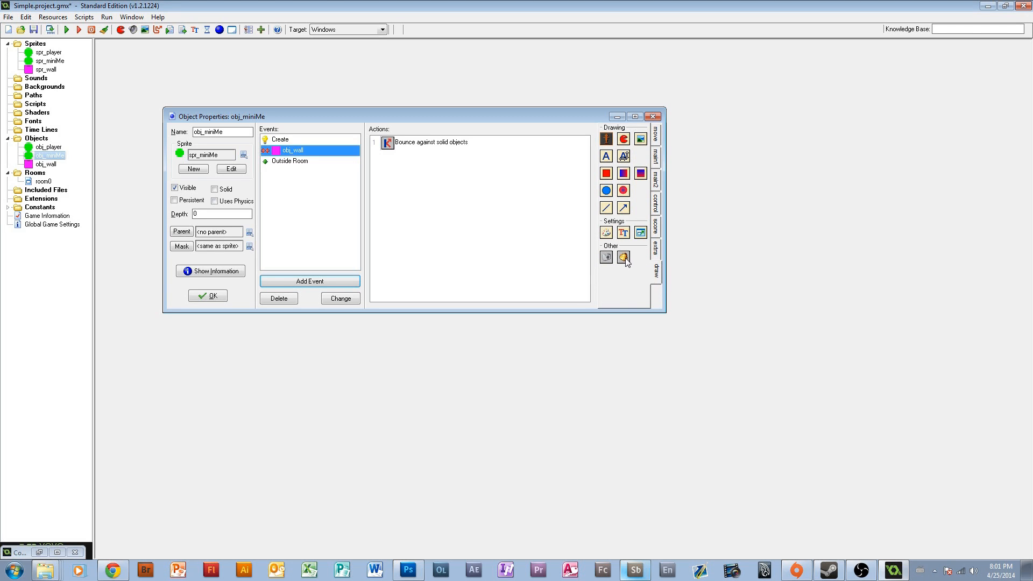
left_click_drag(507, 263, 478, 260)
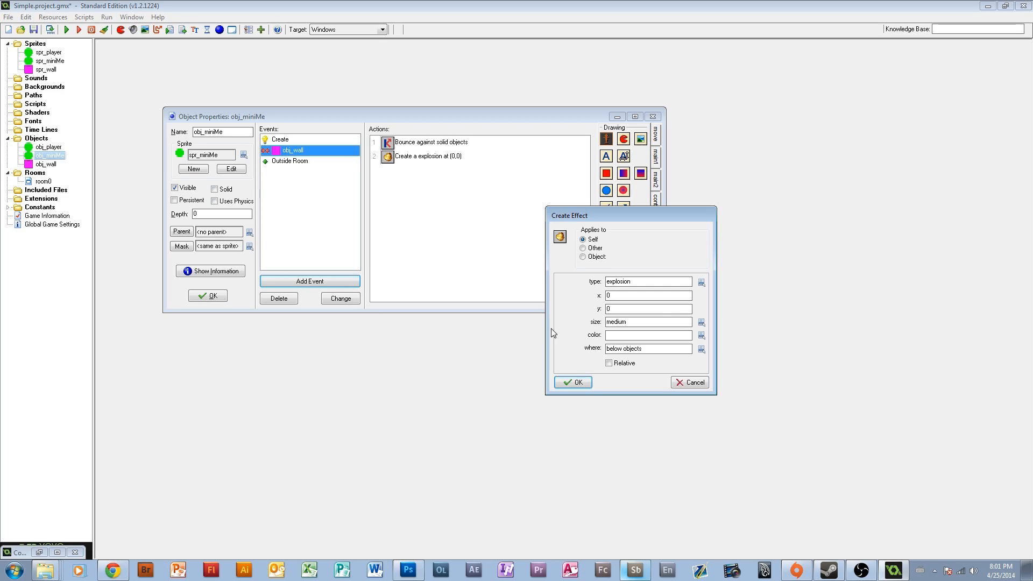
left_click(701, 282)
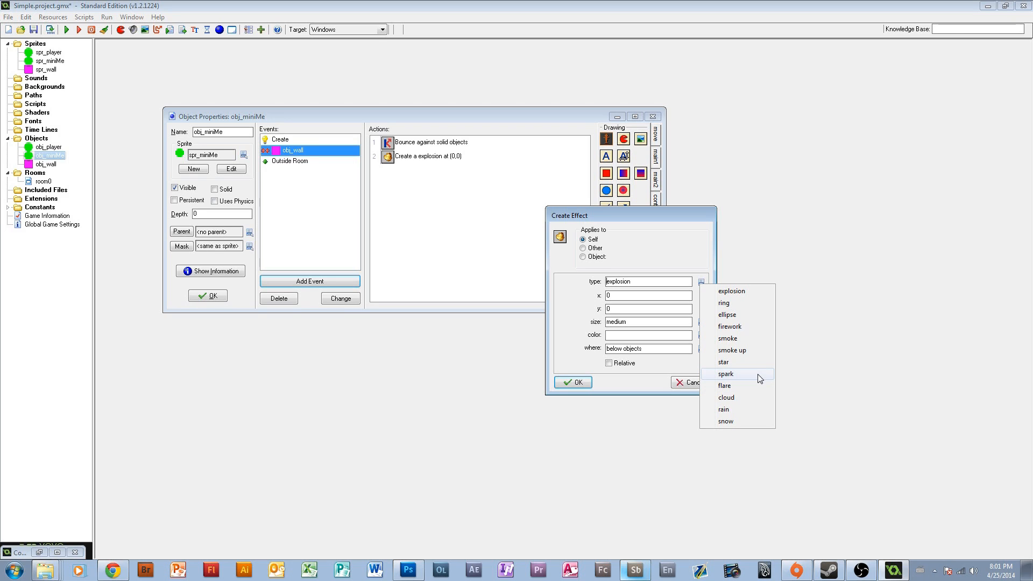
left_click(756, 303)
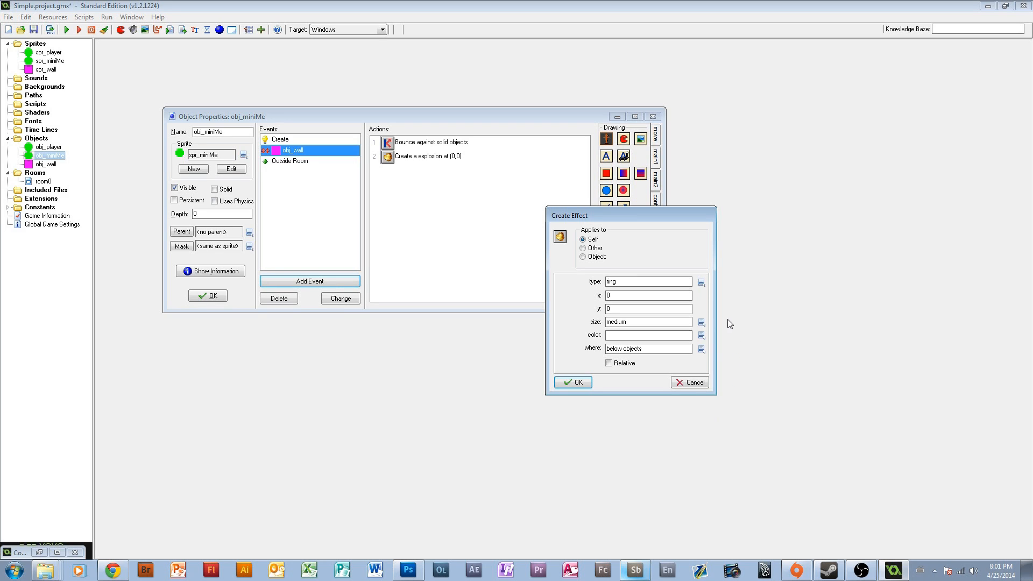
left_click(620, 363)
left_click(702, 322)
left_click(726, 330)
Step: Set the ring effect's color to bright magenta, then accept the effect and the obj_miniMe object
left_click(701, 336)
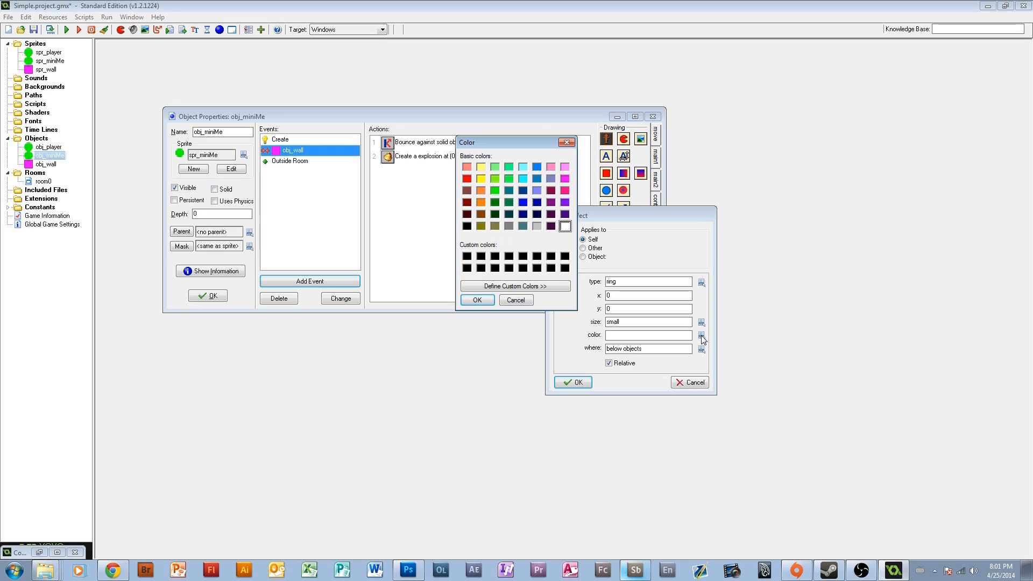
left_click(565, 179)
left_click(565, 167)
left_click(477, 299)
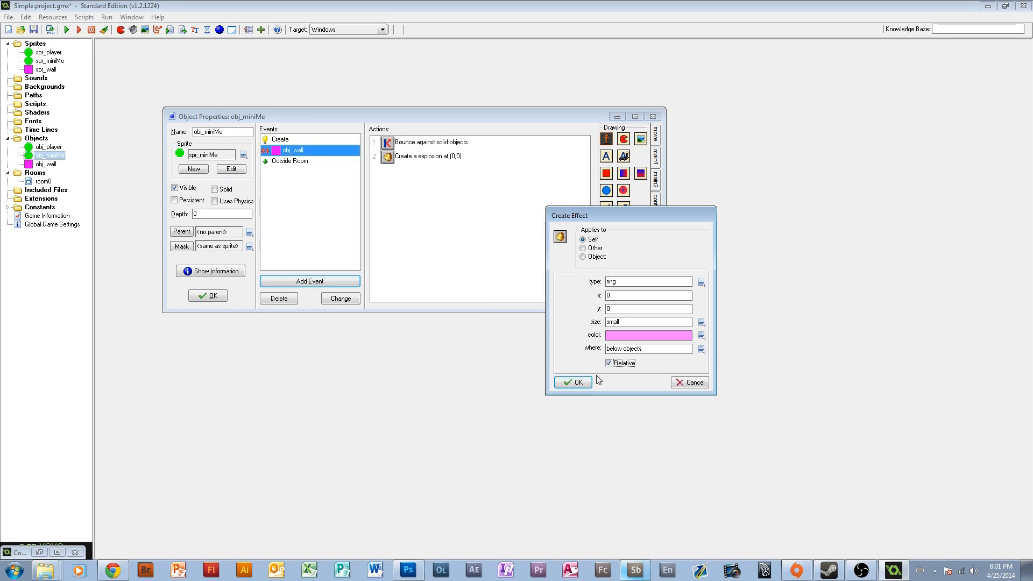
left_click(701, 336)
left_click(565, 178)
left_click(480, 300)
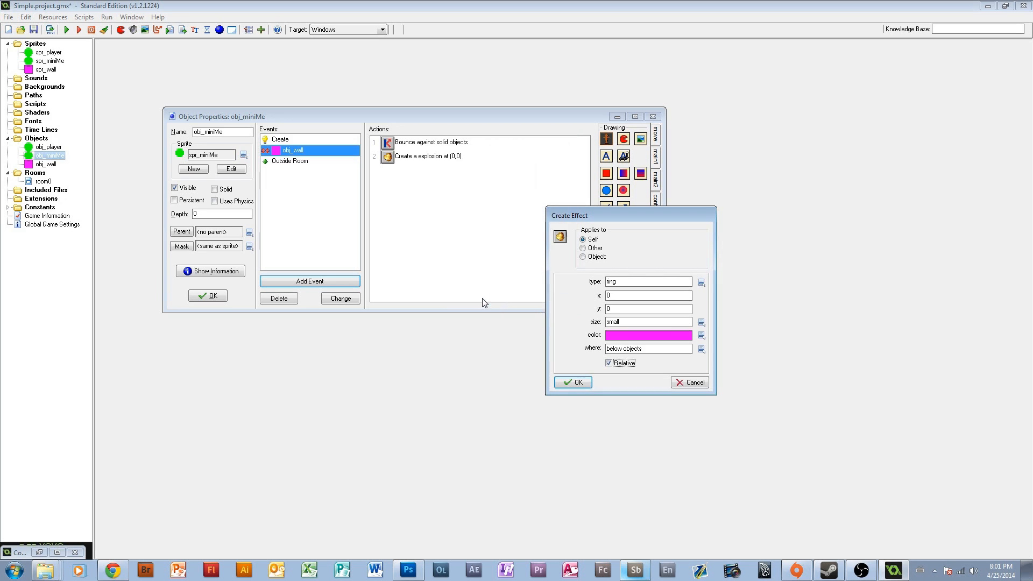
left_click(573, 382)
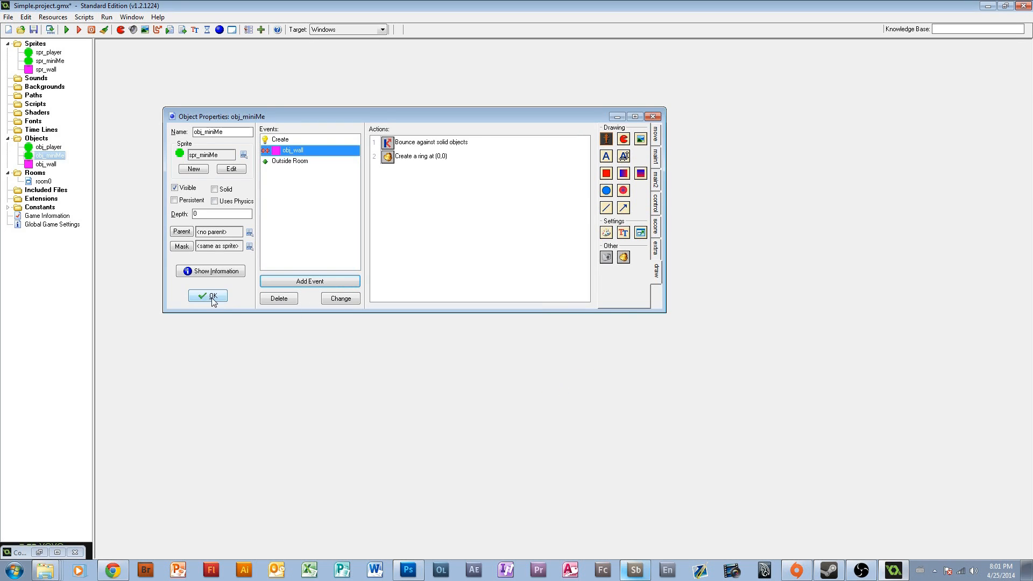
left_click(208, 296)
Step: Save the project and run the game, moving the player and shooting at the walls to test the bullets' bouncing, and quit it
left_click(34, 30)
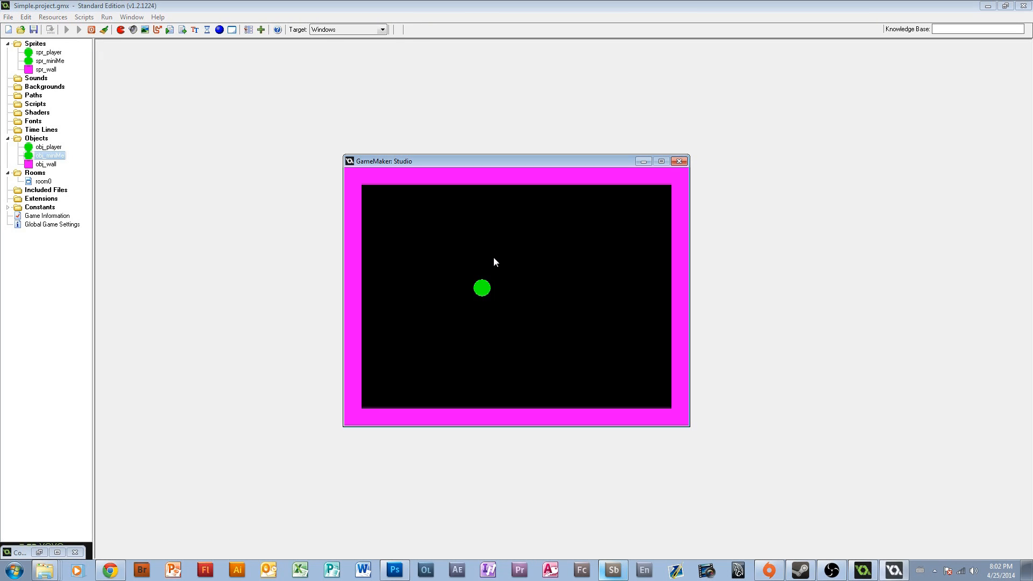
key("Left")
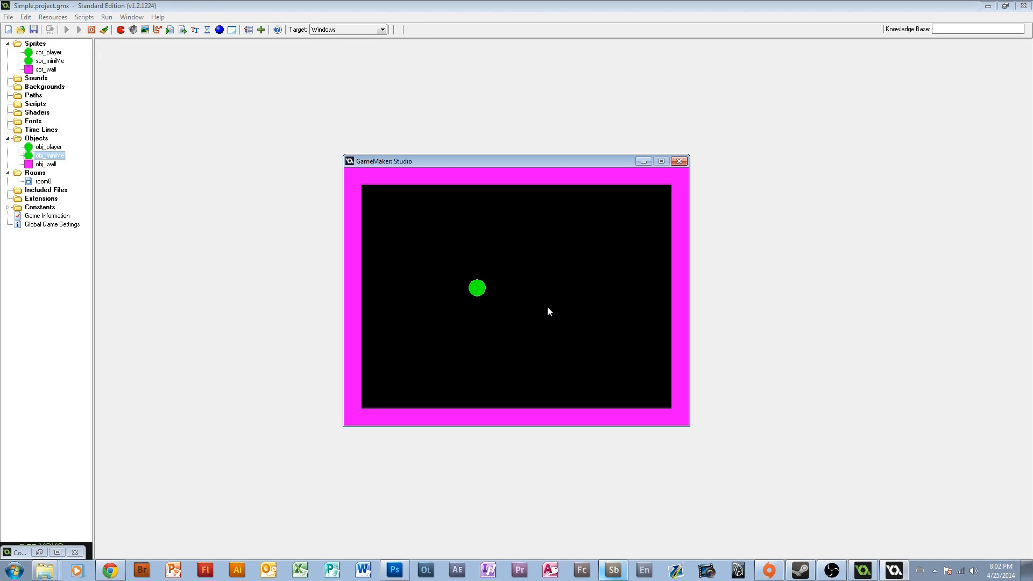
key("Right")
key("Up")
key("Down")
key("Right")
left_click(390, 305)
key("Left")
key("Left")
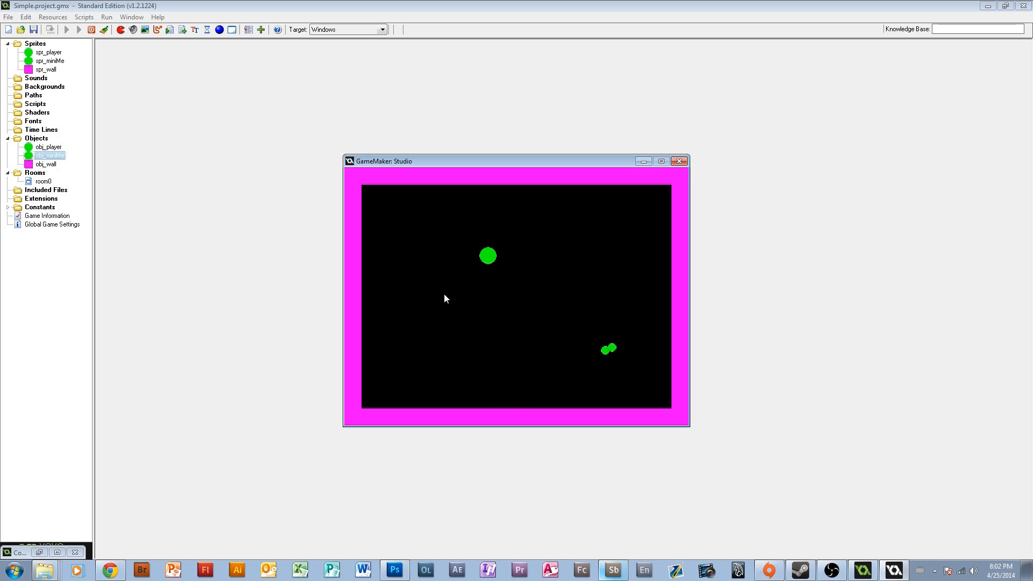
key("Right")
key("Down")
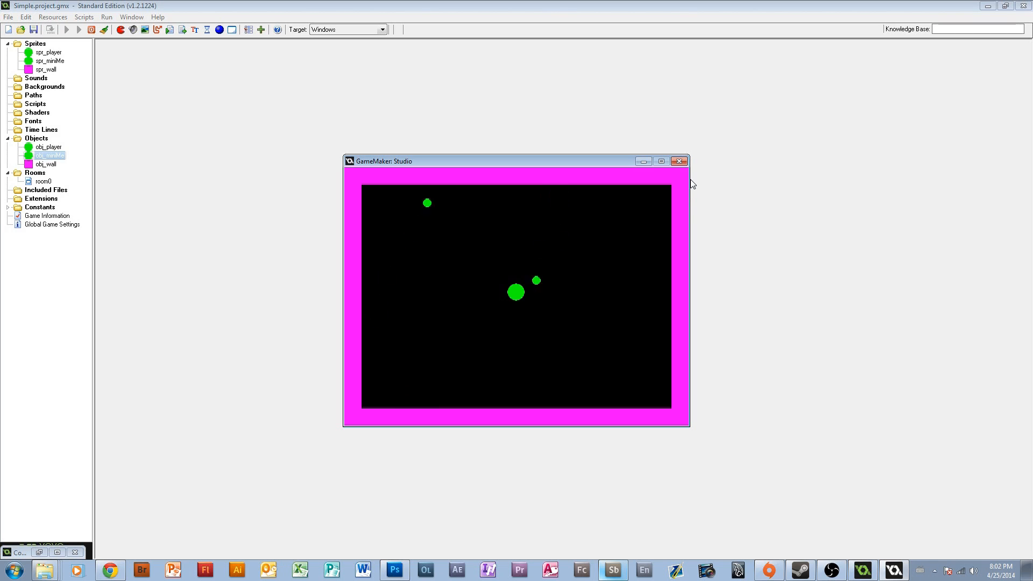
left_click(678, 162)
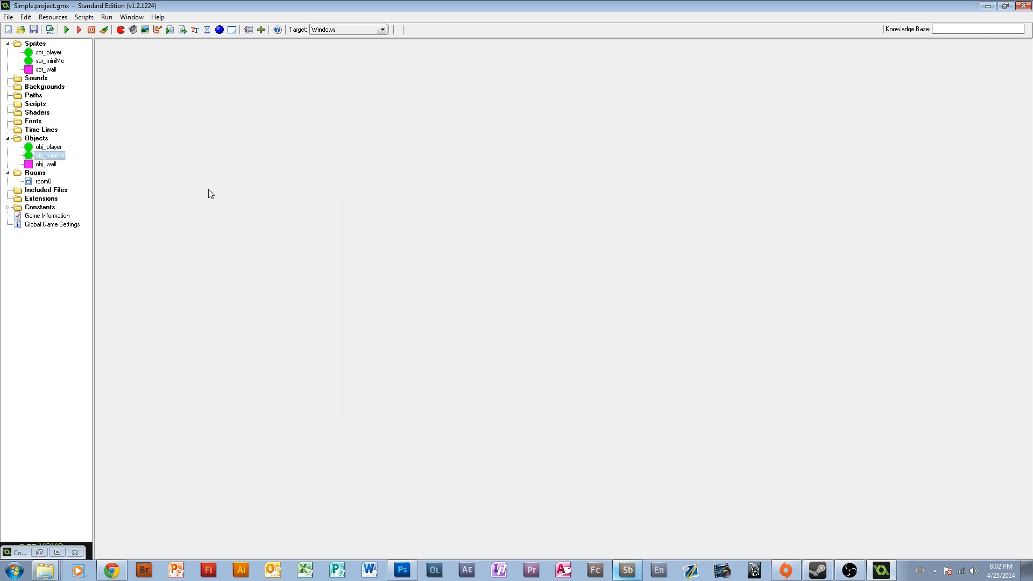
Step: Give obj_miniMe a collision event with obj_miniMe that bounces precisely against solid objects, and make the object solid
double_click(49, 155)
left_click(364, 321)
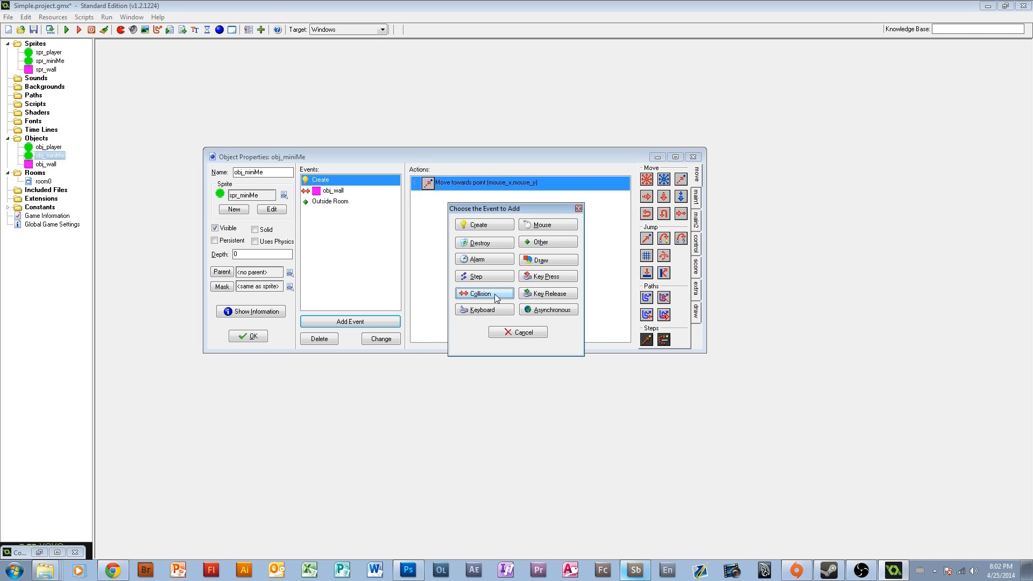
left_click(484, 294)
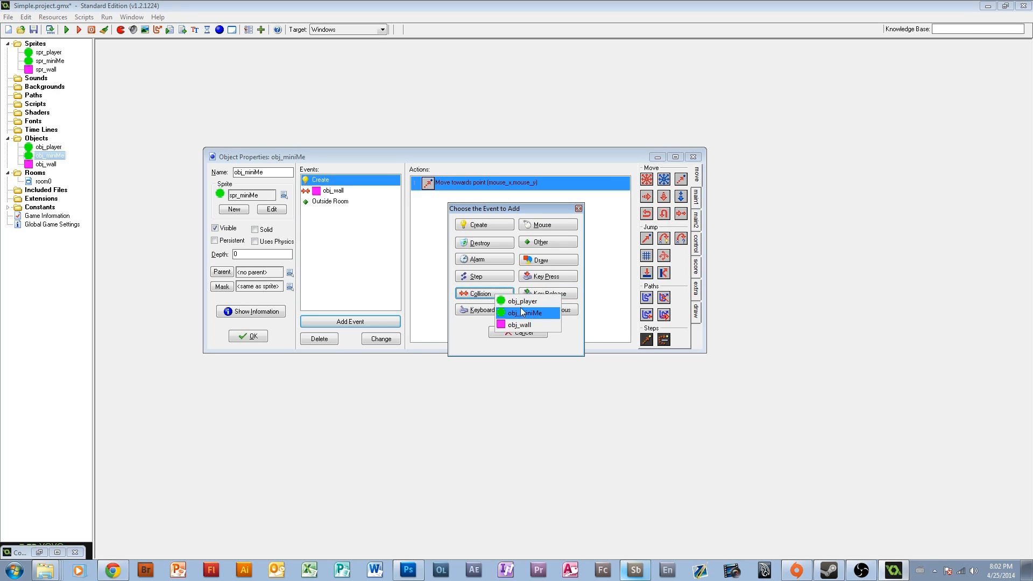
left_click(523, 313)
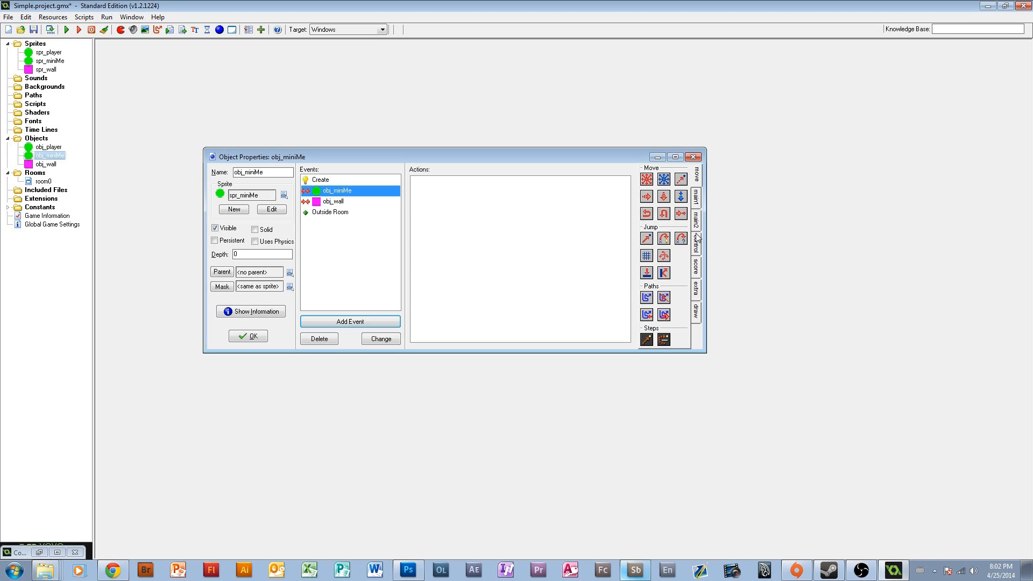
left_click_drag(664, 272, 578, 262)
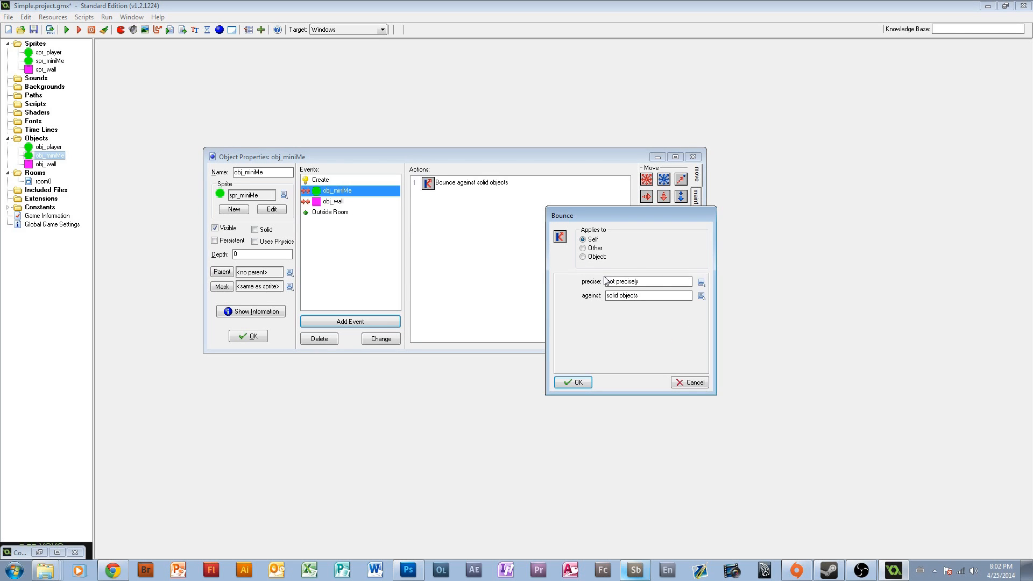
left_click(701, 283)
left_click(751, 305)
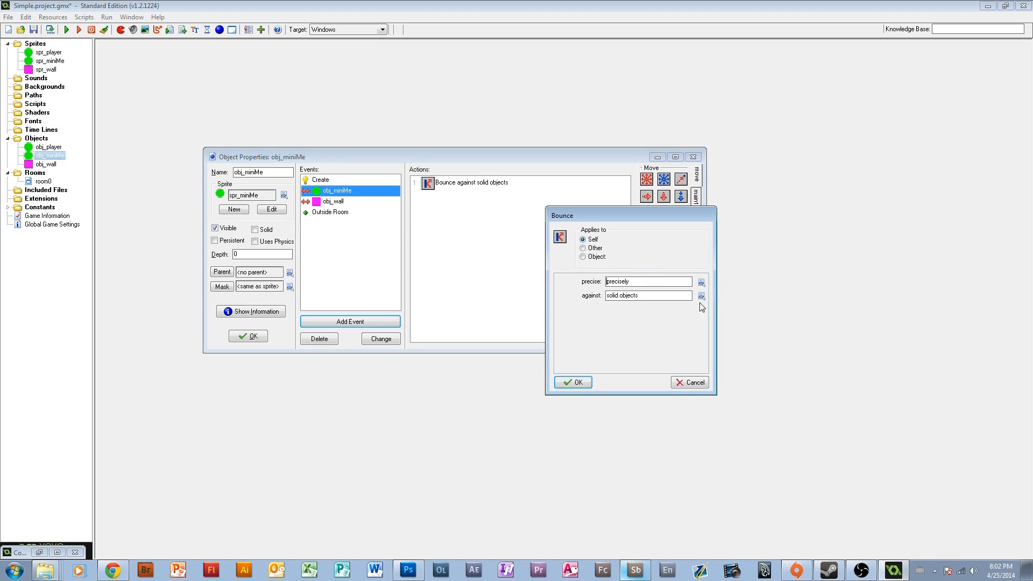
left_click(569, 383)
left_click(264, 232)
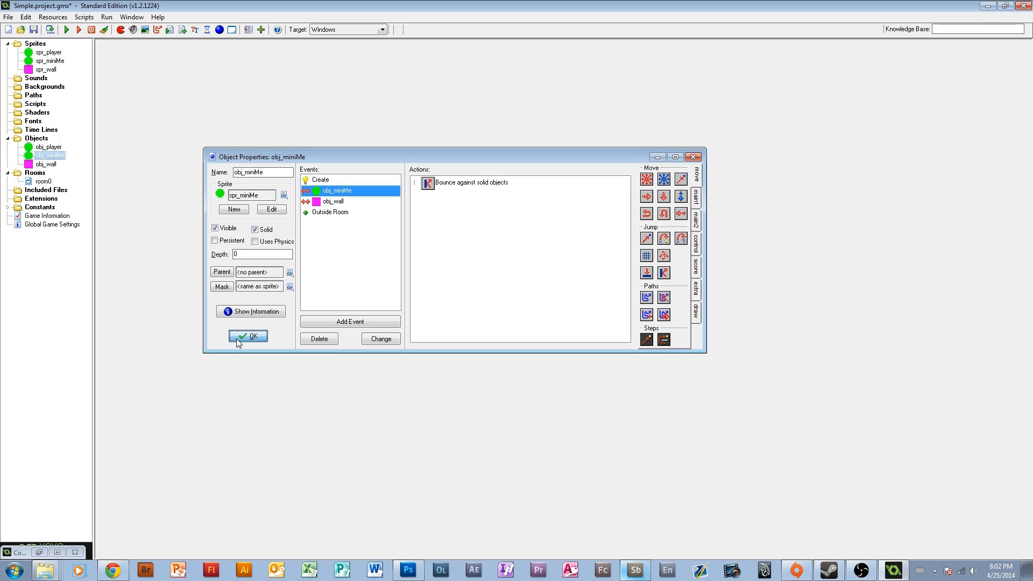
Step: Add an obj_player collision event to obj_miniMe with a Bounce action set to bounce precisely against solid objects, and accept the object
left_click(341, 322)
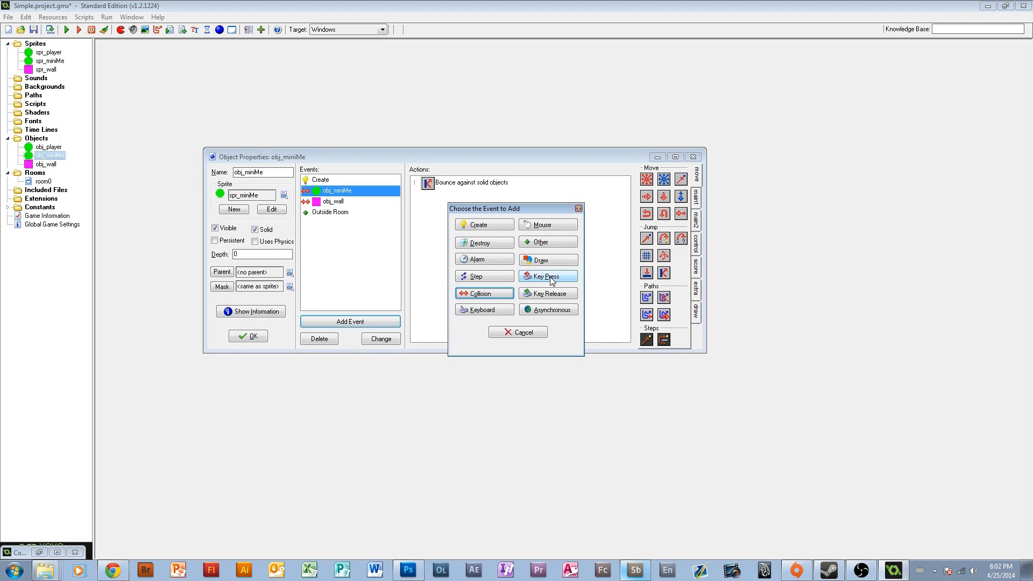
left_click(493, 295)
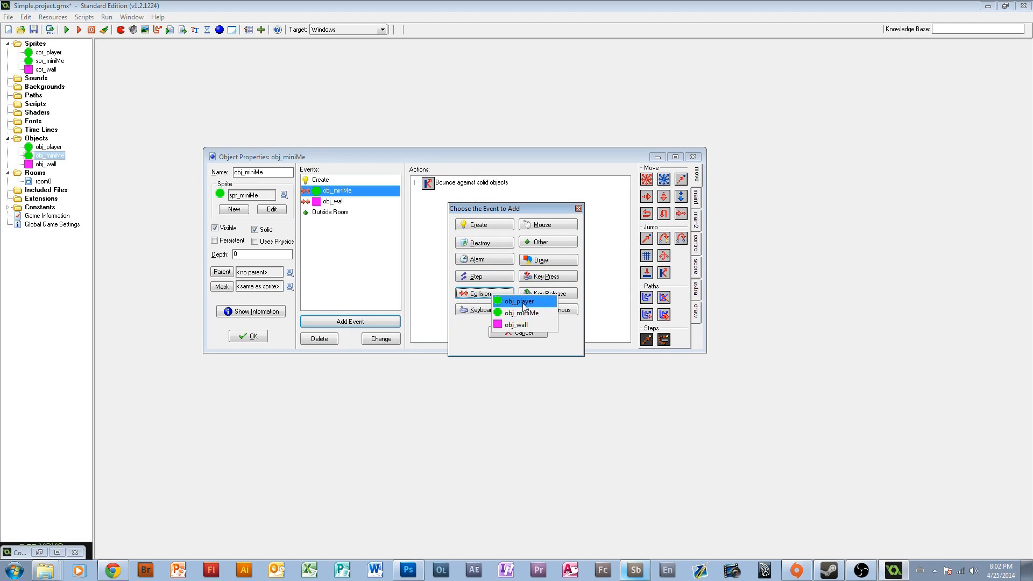
left_click(519, 301)
left_click_drag(663, 273, 511, 279)
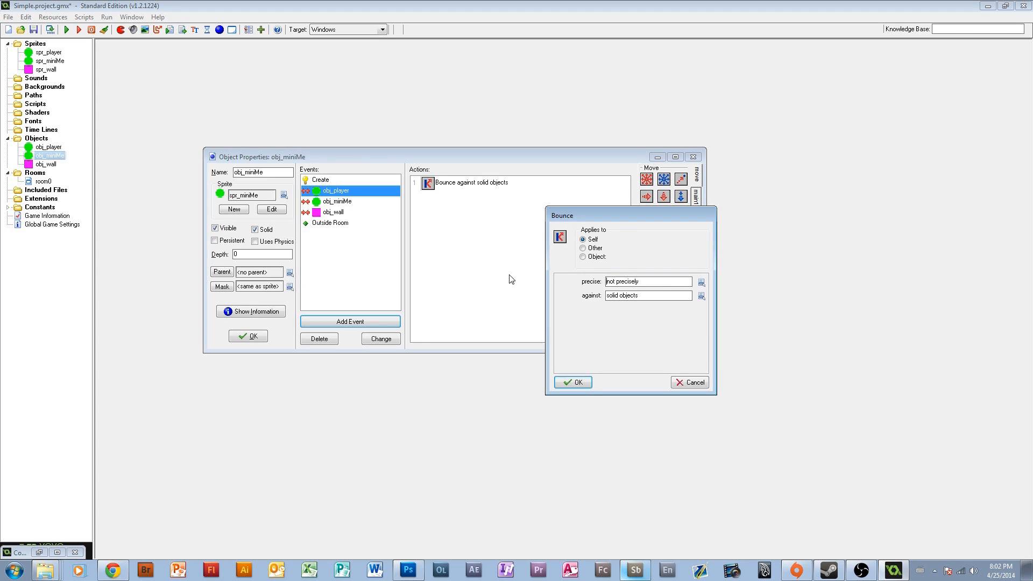
left_click(700, 286)
left_click(712, 296)
left_click(701, 280)
left_click(717, 302)
left_click(571, 382)
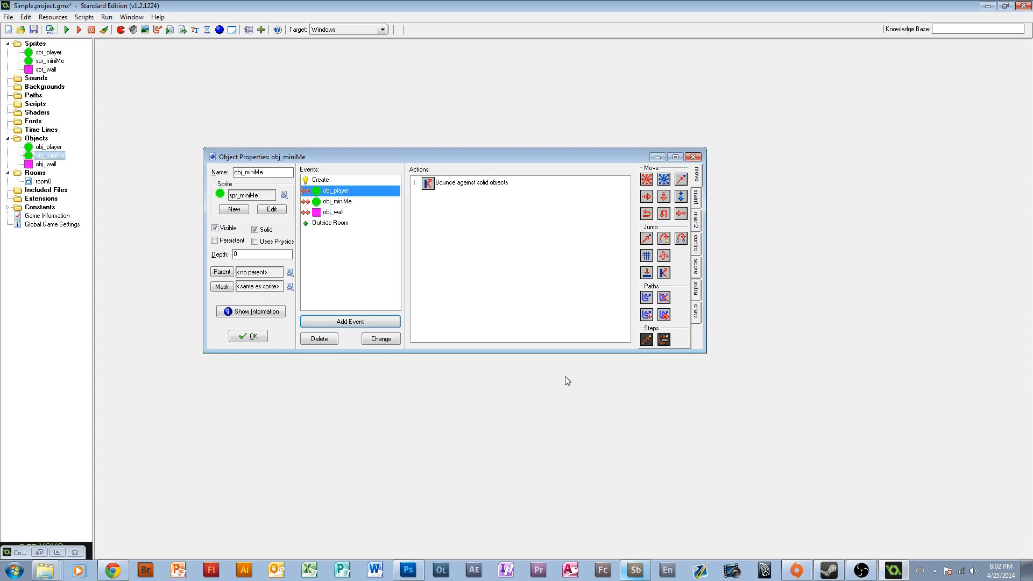
left_click(232, 338)
Step: Make obj_player a solid object and accept its properties
double_click(49, 147)
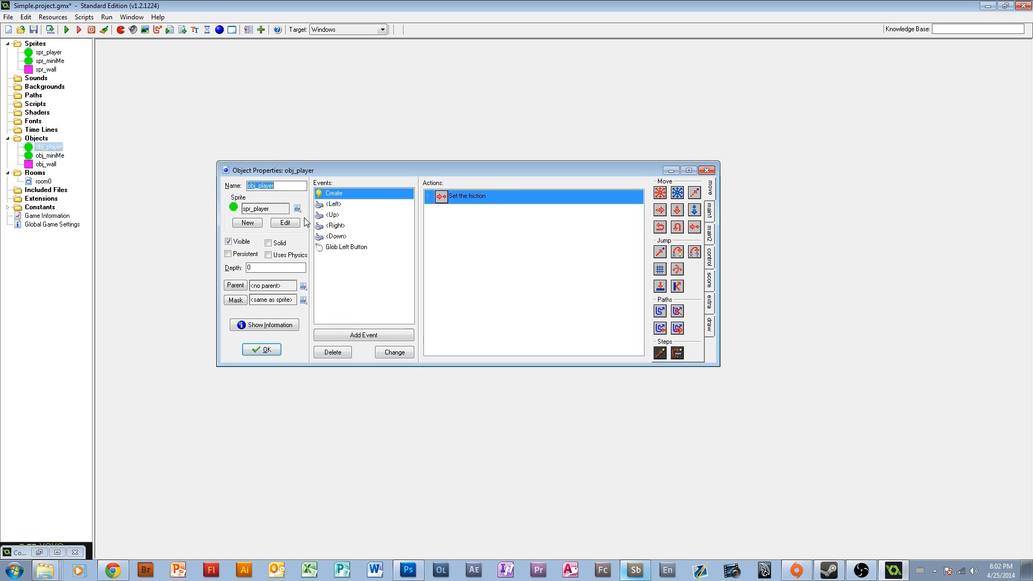
left_click(262, 350)
Step: Save the project and run the game to test how the bullets collide with the player and each other, and quit it
left_click(33, 30)
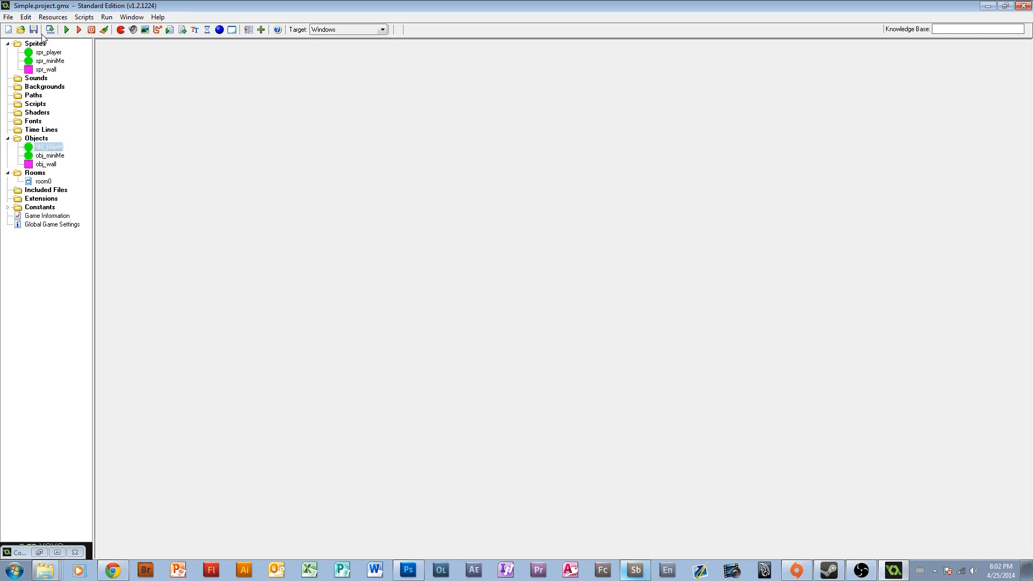
left_click(67, 30)
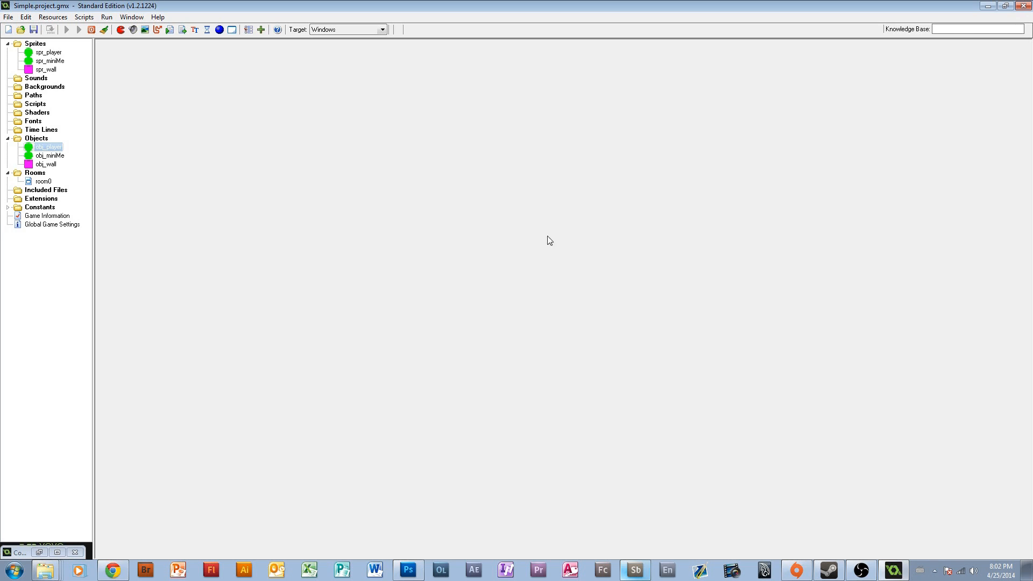
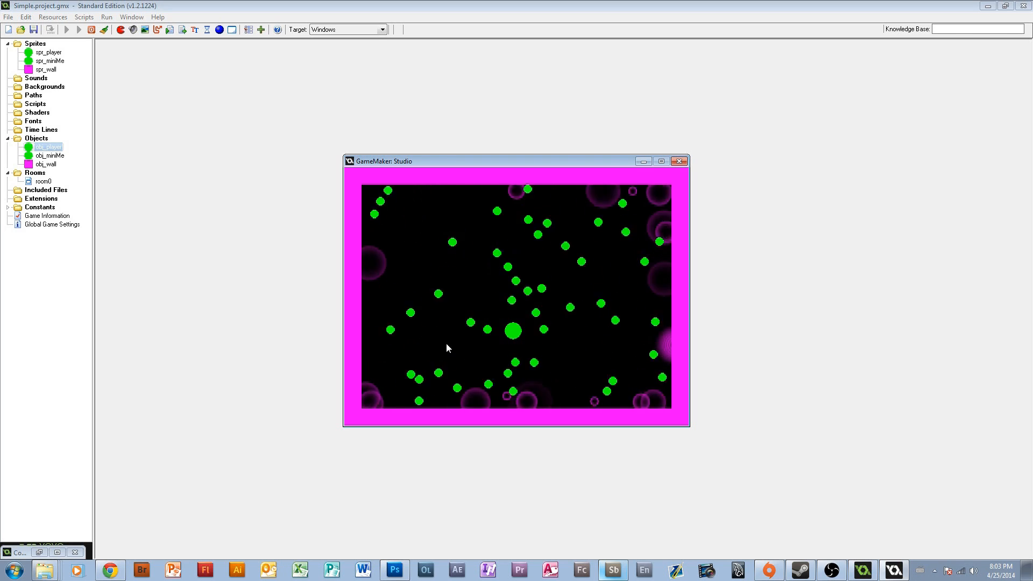
left_click(679, 161)
Step: Delete the obj_miniMe and obj_player collision events from obj_miniMe and accept the object
double_click(50, 155)
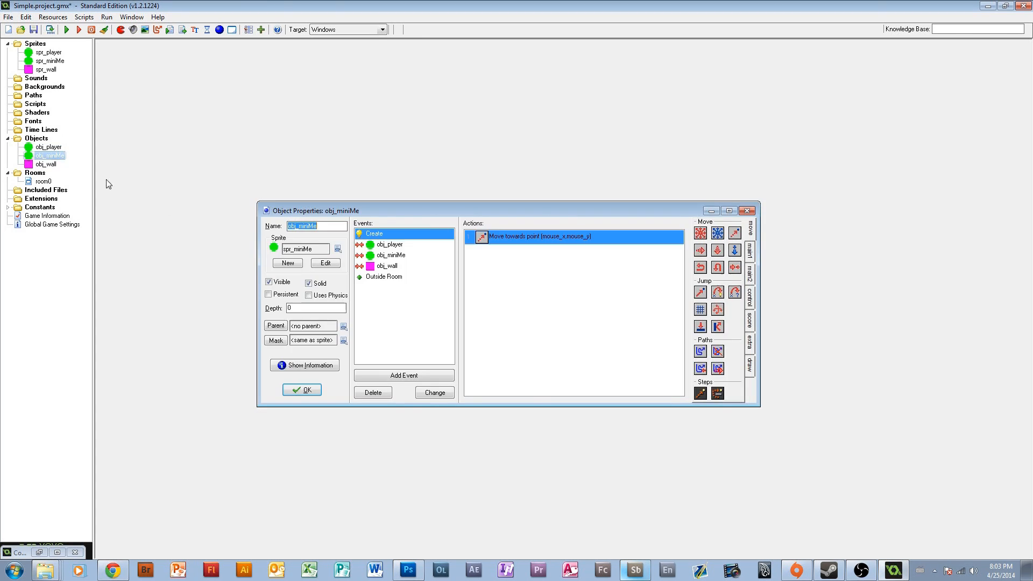
right_click(391, 255)
left_click(430, 300)
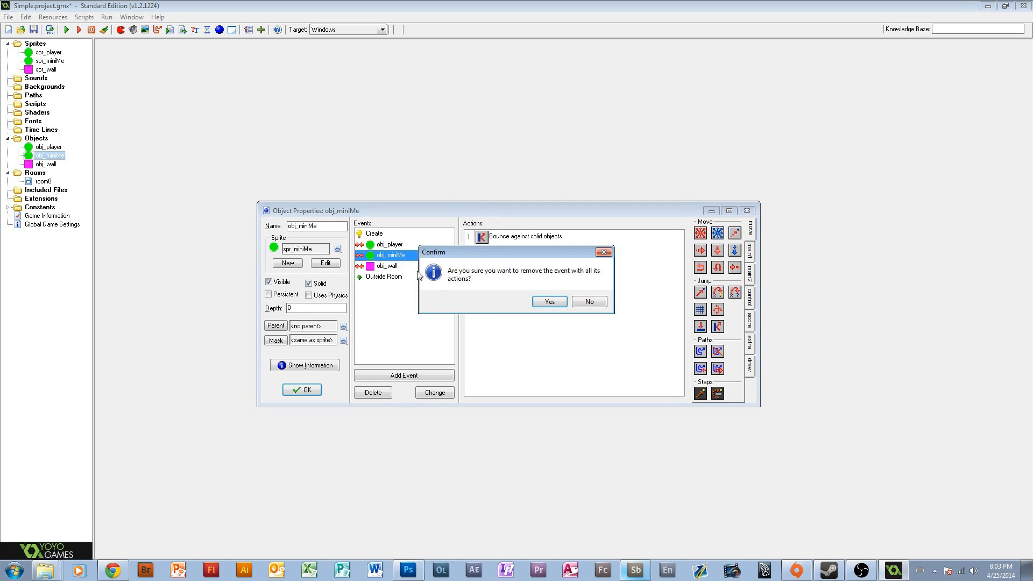
left_click(549, 302)
right_click(380, 244)
left_click(417, 291)
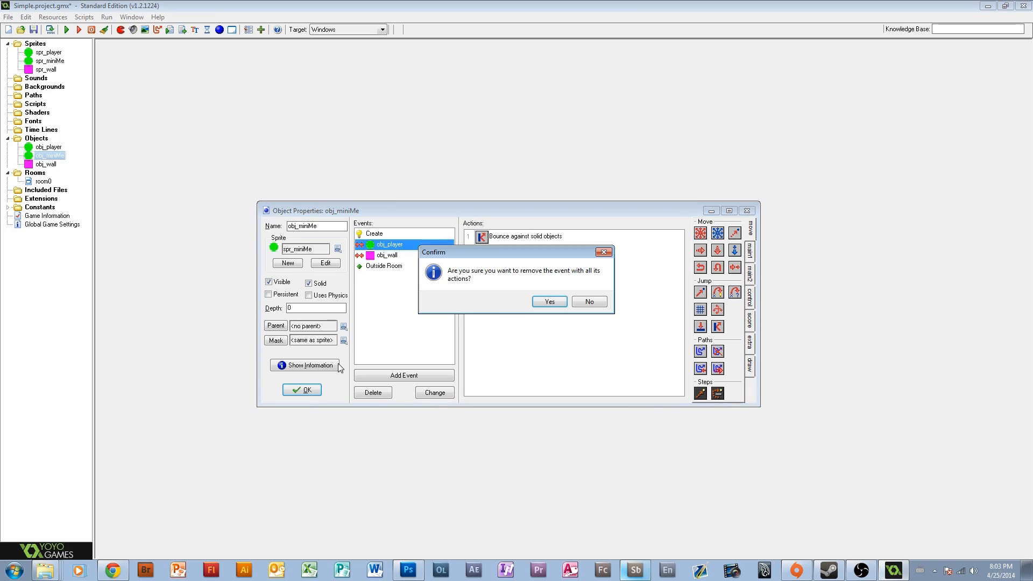
left_click(547, 302)
left_click(302, 390)
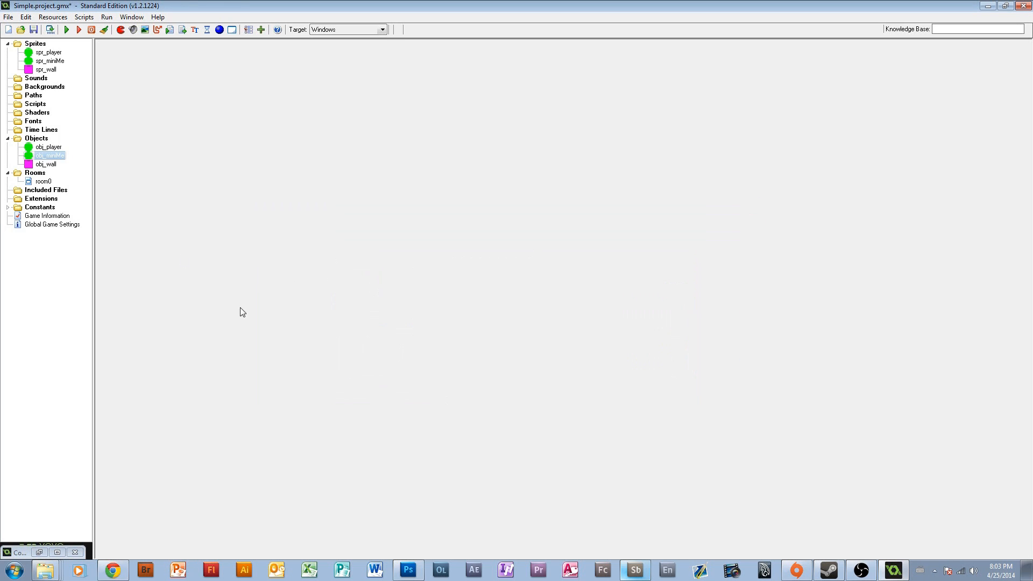
Step: Open obj_player in a repositioned, taller properties window and add a collision event with obj_wall
double_click(49, 147)
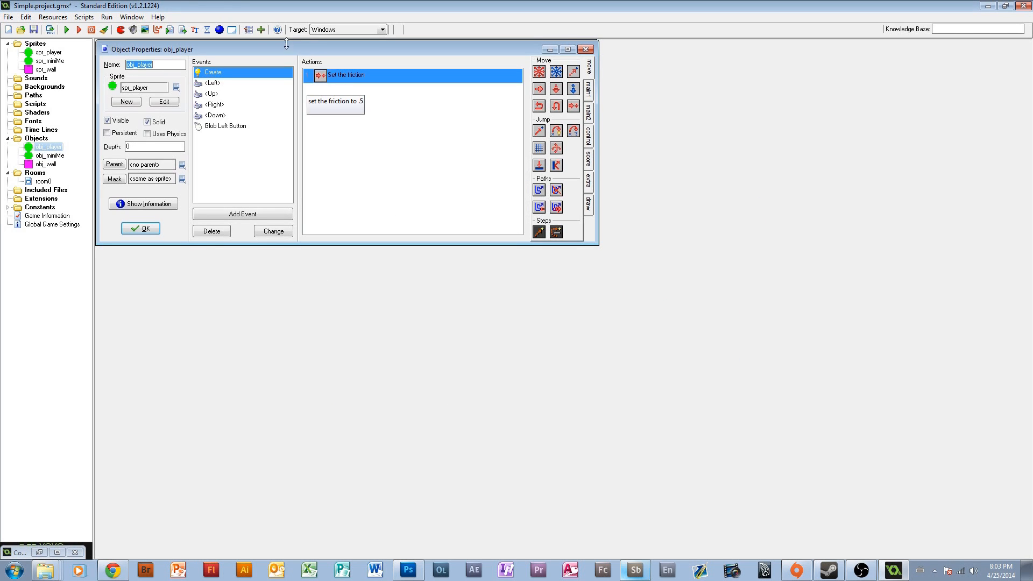
left_click_drag(286, 42, 379, 115)
left_click_drag(322, 51, 417, 113)
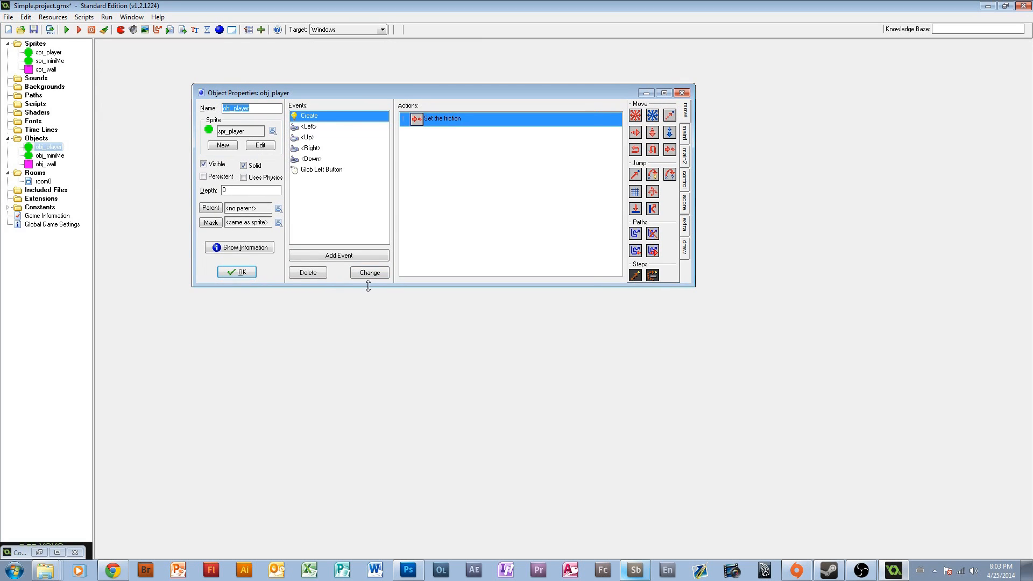
left_click_drag(368, 286, 368, 353)
left_click(348, 321)
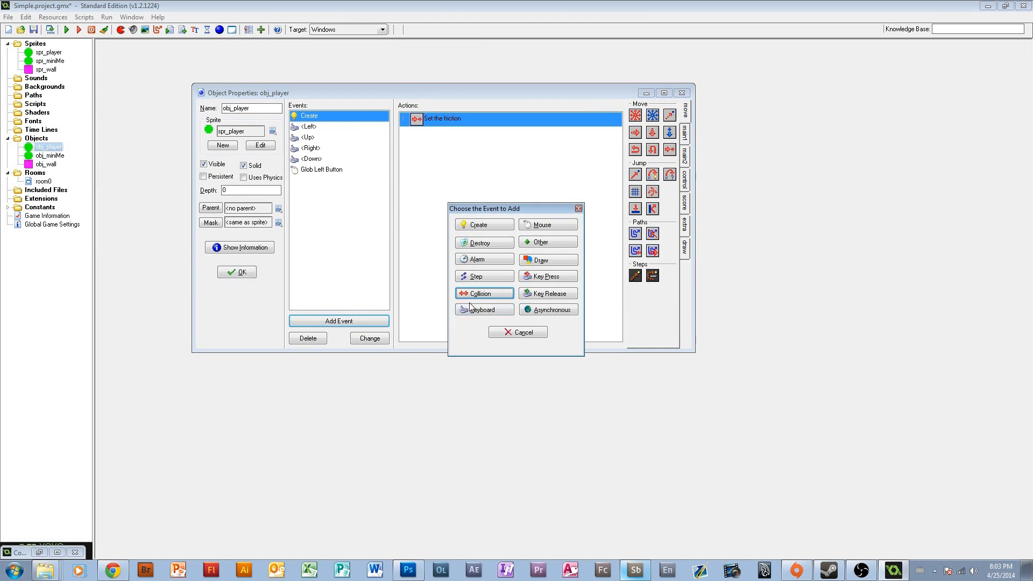
left_click(494, 296)
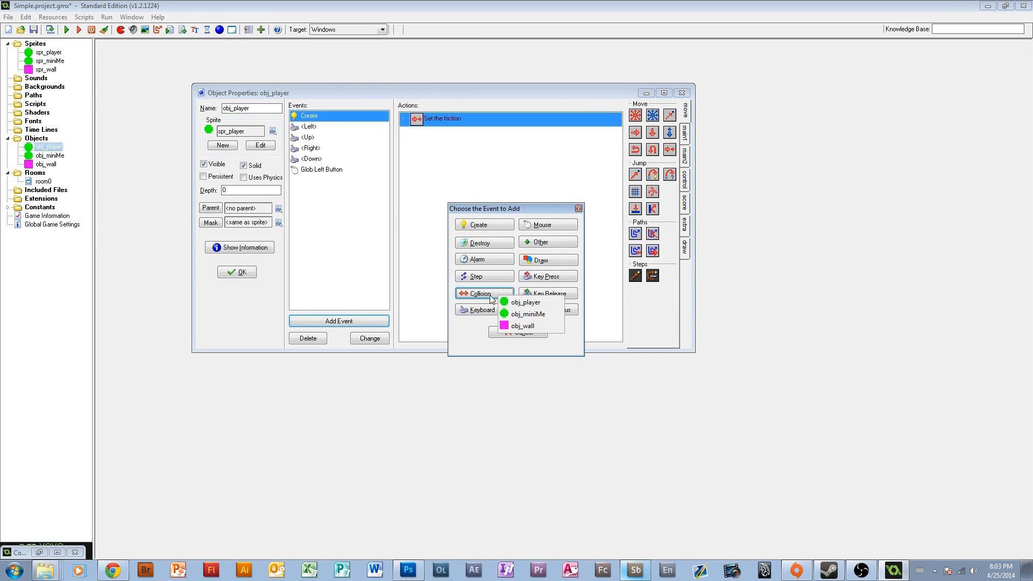
left_click(544, 325)
Step: Add a Bounce action to obj_player's wall collision, bouncing precisely against solid objects, and accept the object
left_click_drag(652, 209, 501, 222)
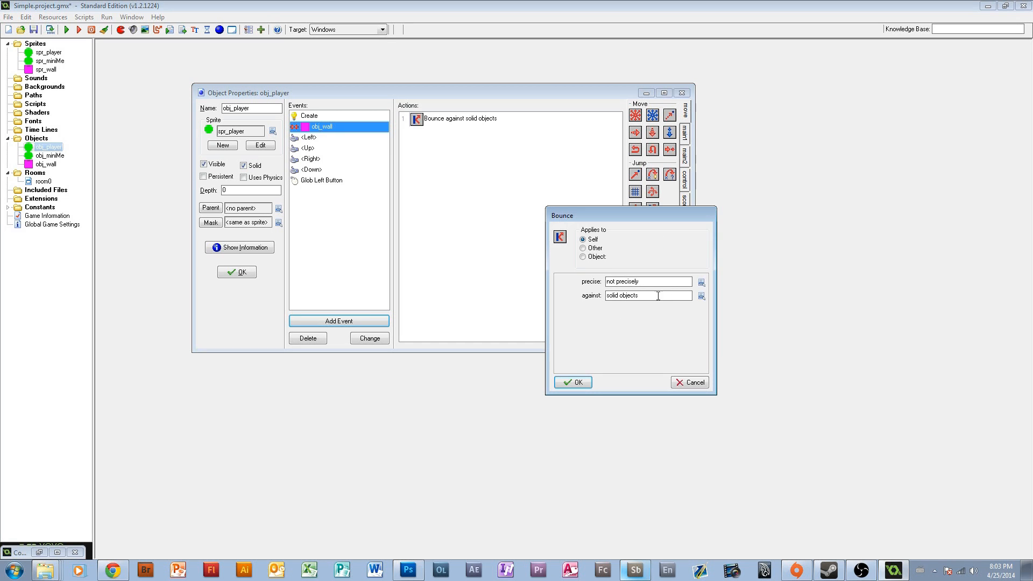
left_click(701, 282)
left_click(717, 300)
left_click(574, 382)
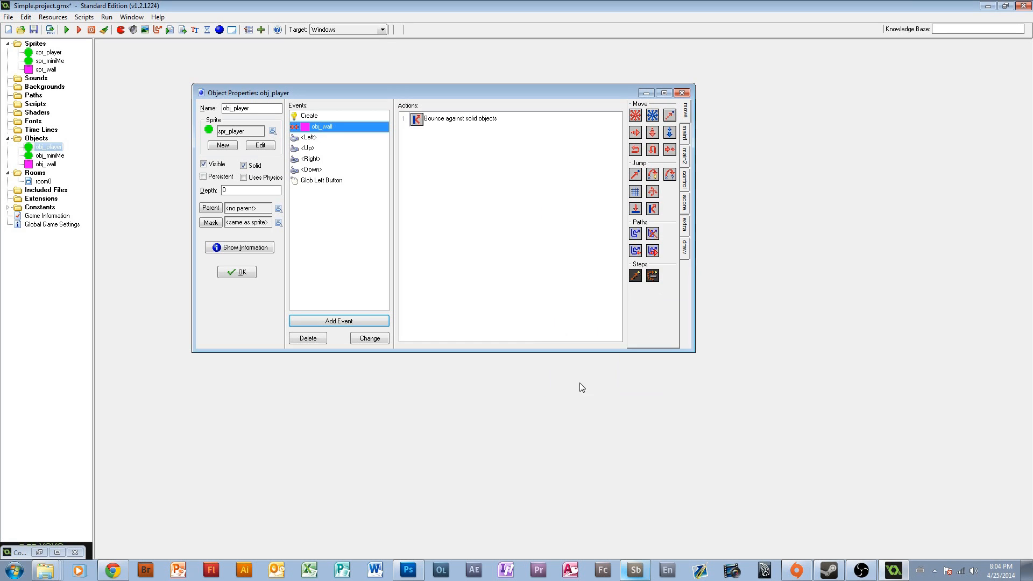
left_click(237, 272)
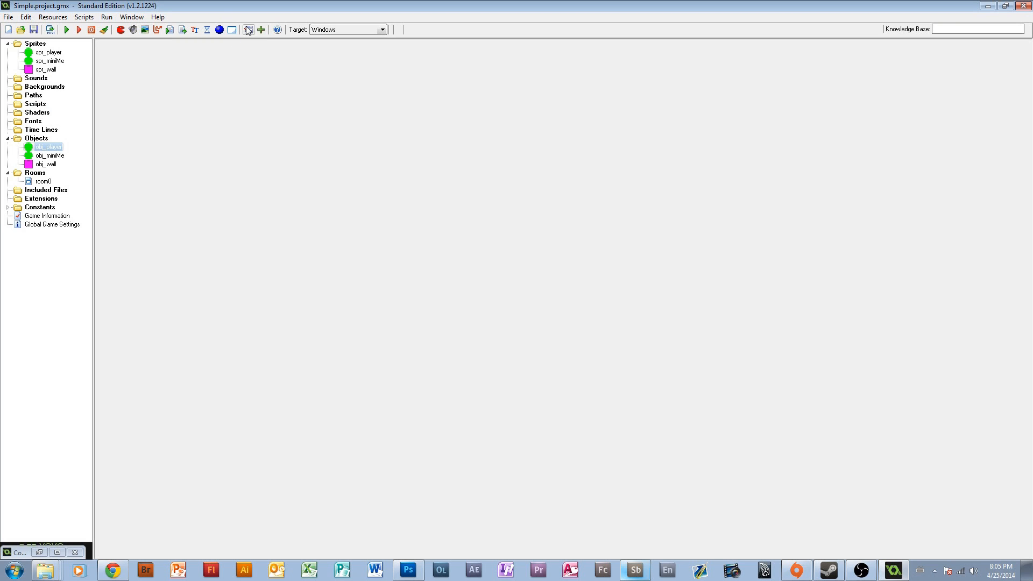
Step: Look through obj_player's available move, main, control, score, extra and draw actions, and close the object
double_click(48, 147)
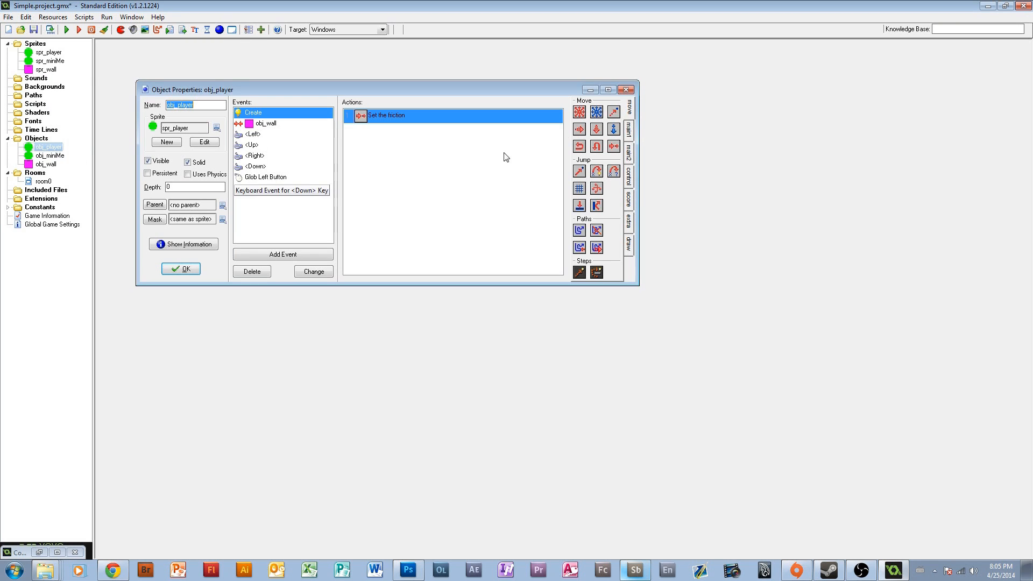
left_click(629, 159)
left_click(629, 178)
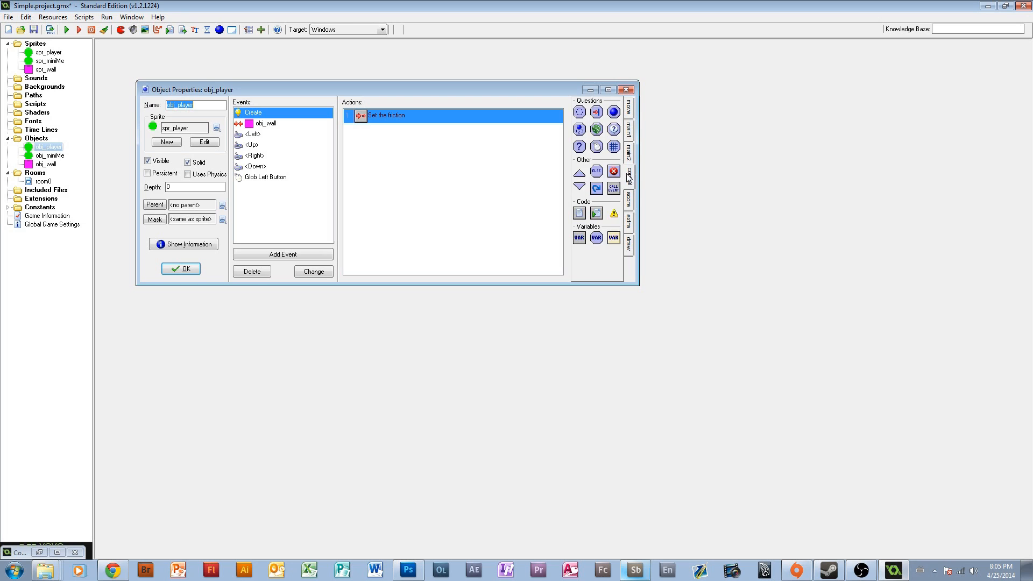
left_click(629, 202)
left_click(629, 222)
left_click(629, 244)
left_click(628, 220)
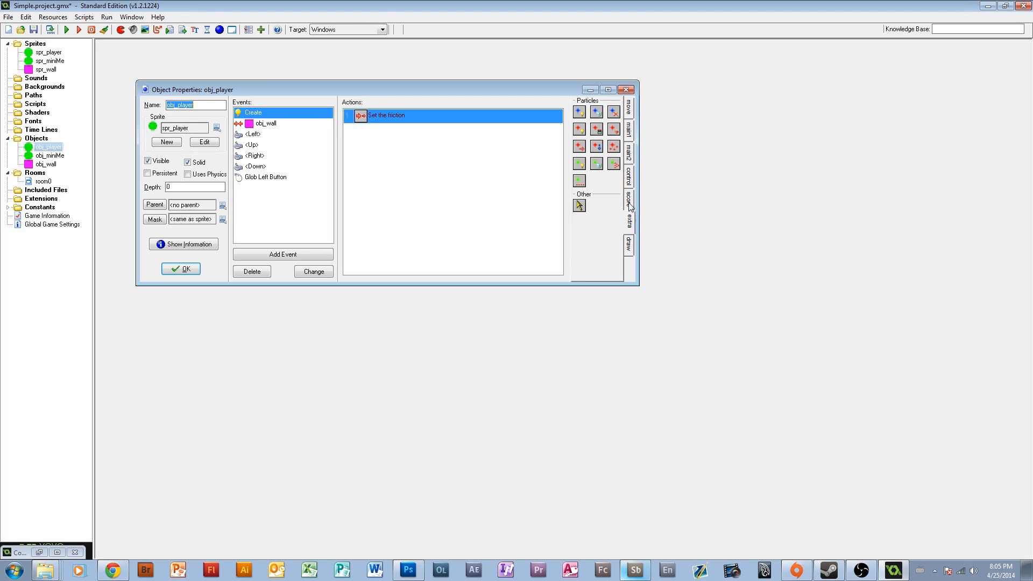
left_click(629, 199)
left_click(631, 174)
left_click(633, 151)
left_click(634, 130)
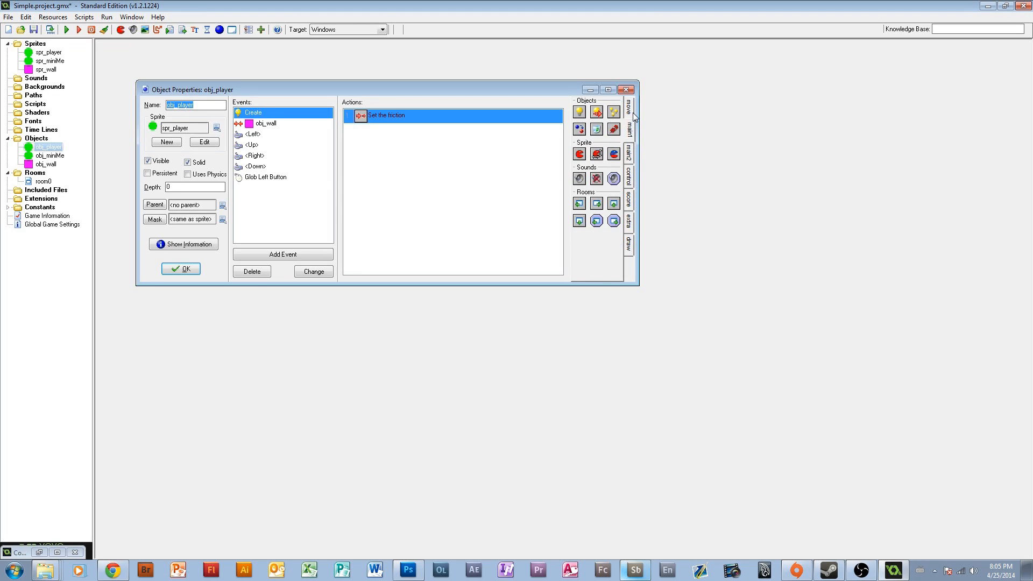
left_click(633, 112)
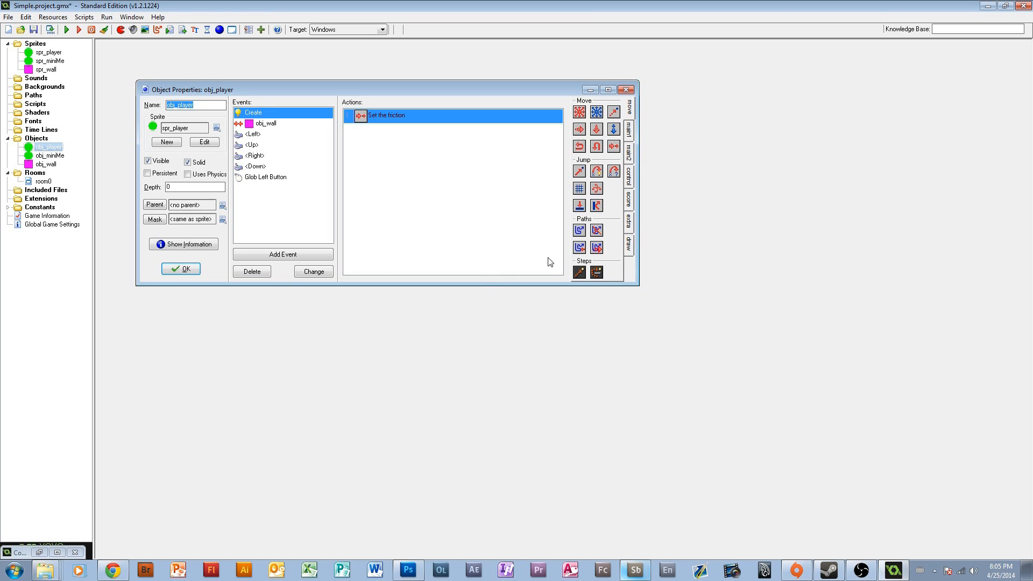
left_click(631, 180)
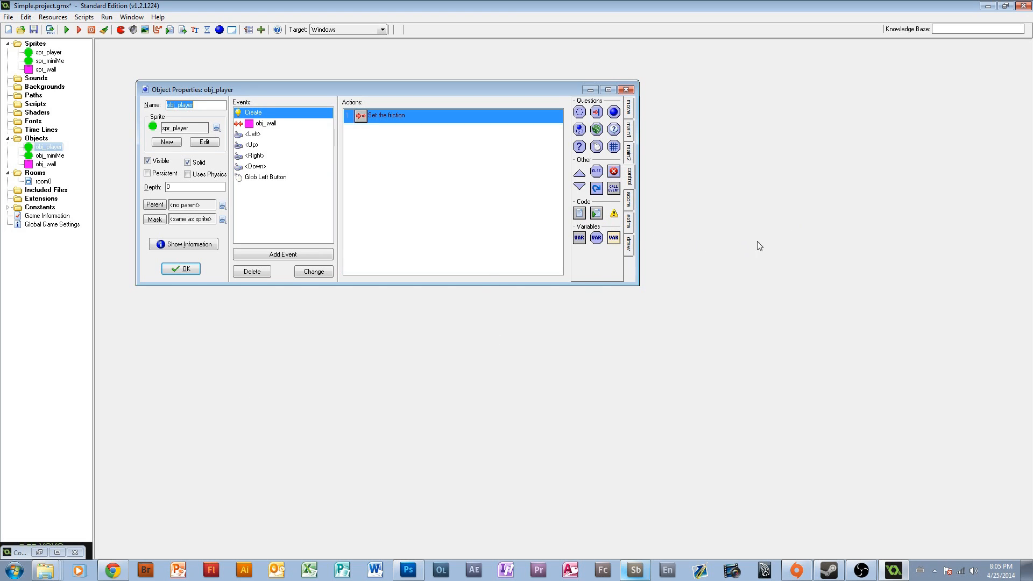
left_click(629, 130)
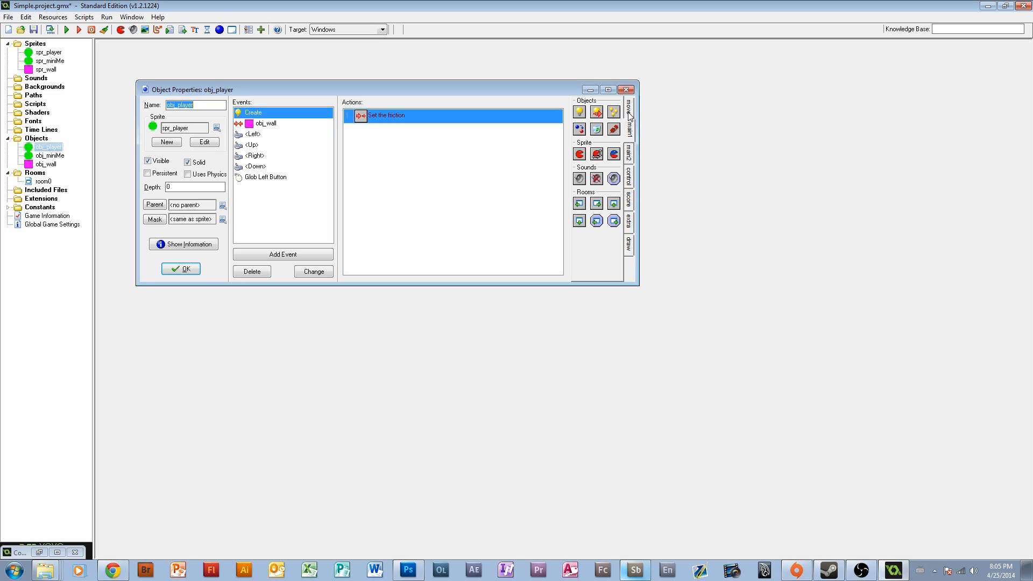
left_click(183, 269)
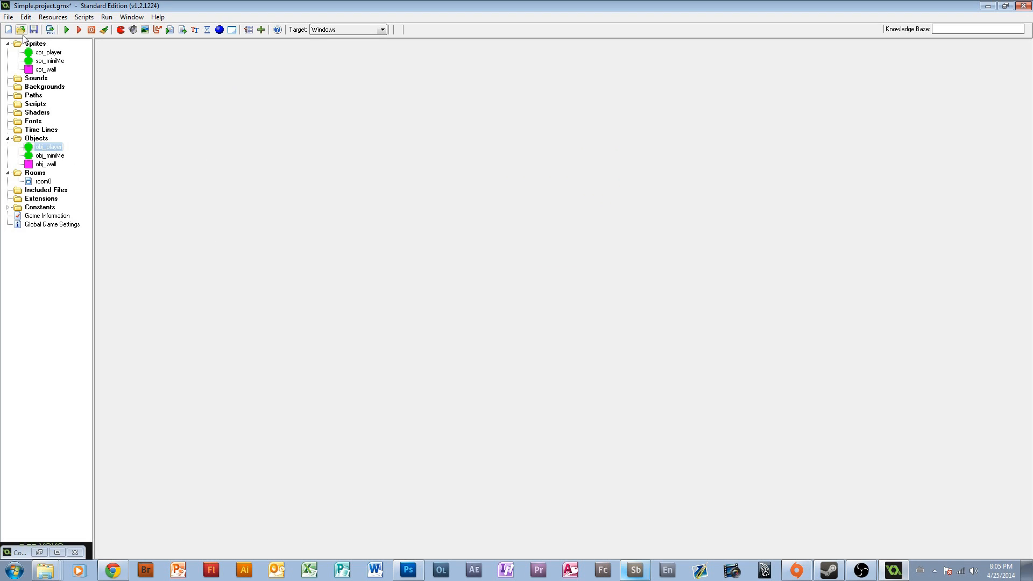
Step: Review the Mac OS X and Windows 8 global game settings, turn off cursor display for Windows, and accept the settings
left_click(249, 29)
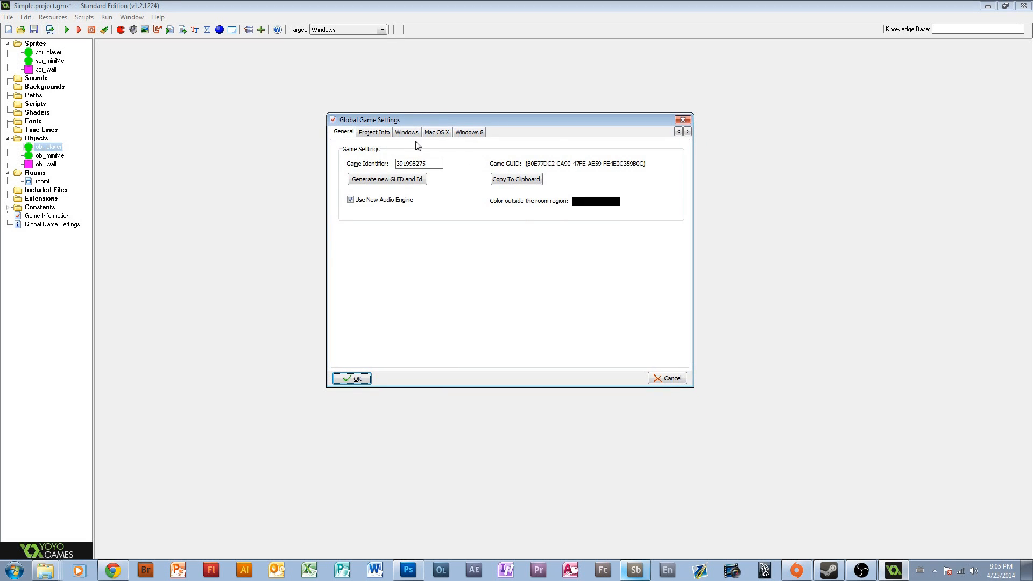
left_click(408, 133)
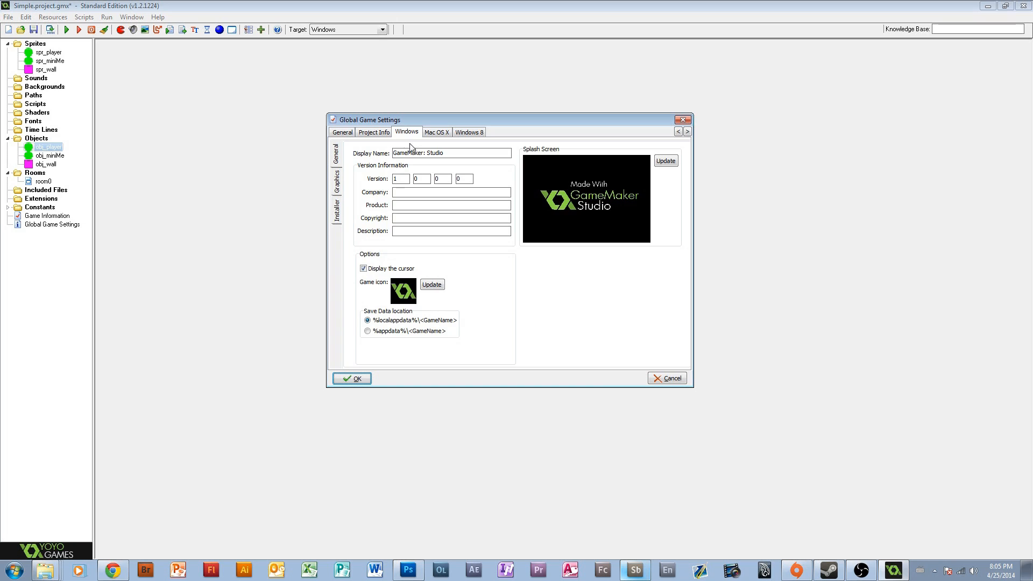
left_click(444, 132)
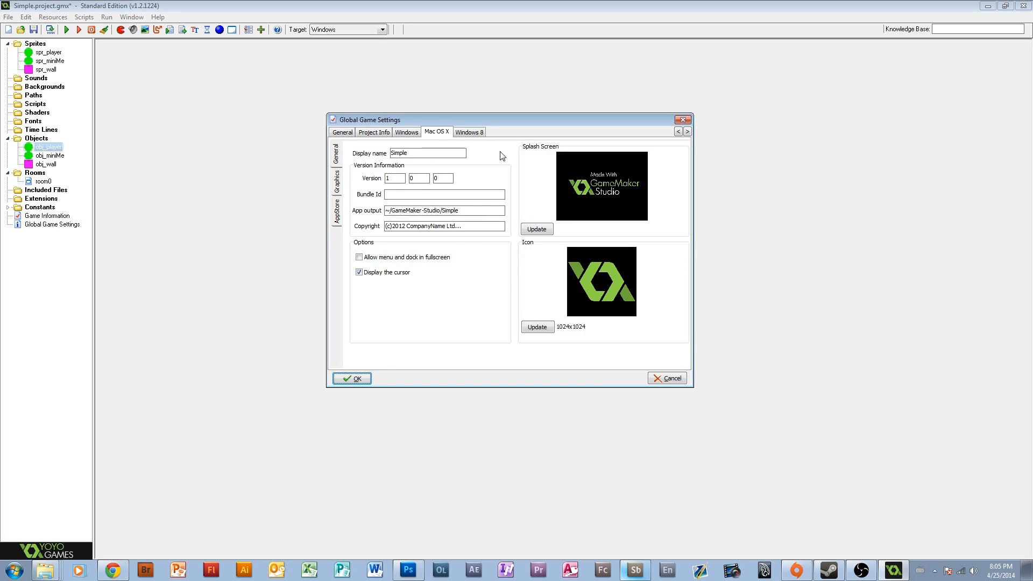
left_click(460, 132)
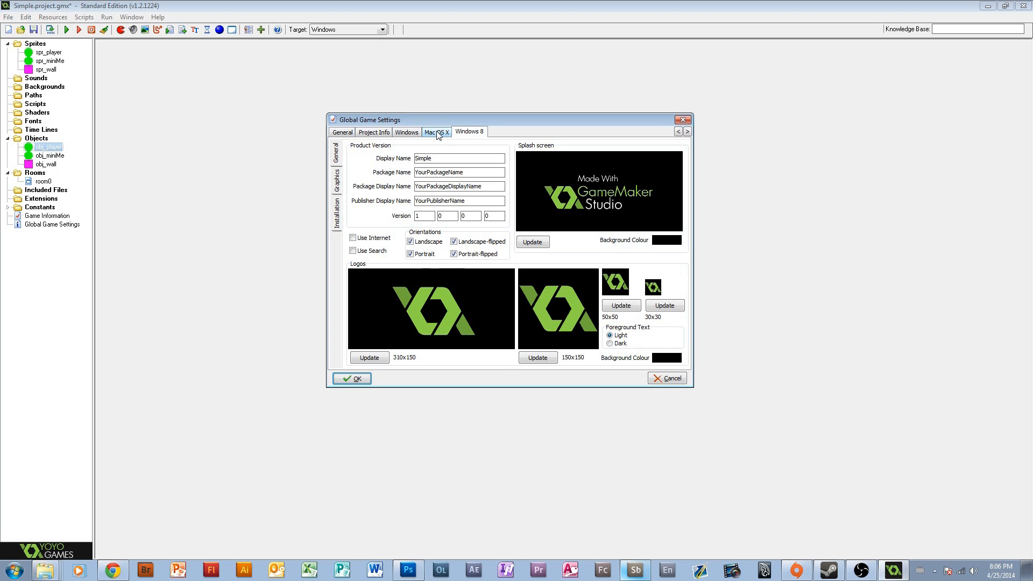
left_click(408, 132)
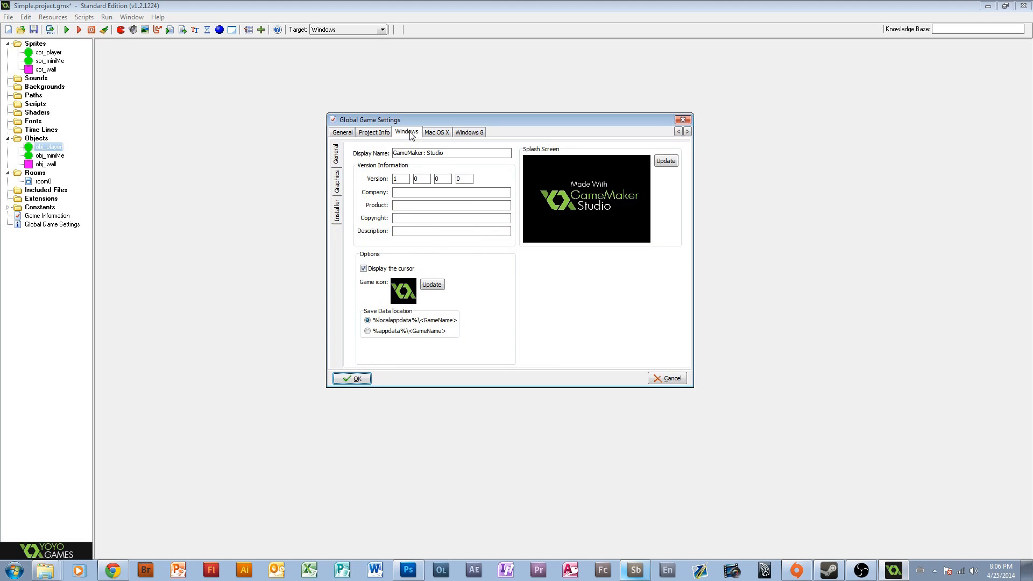
left_click(364, 270)
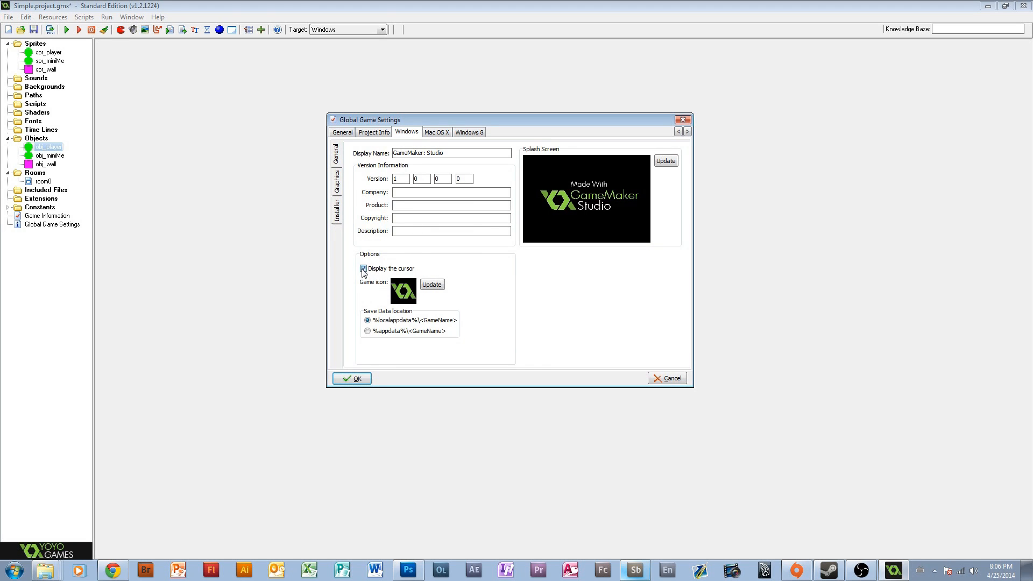
left_click(351, 378)
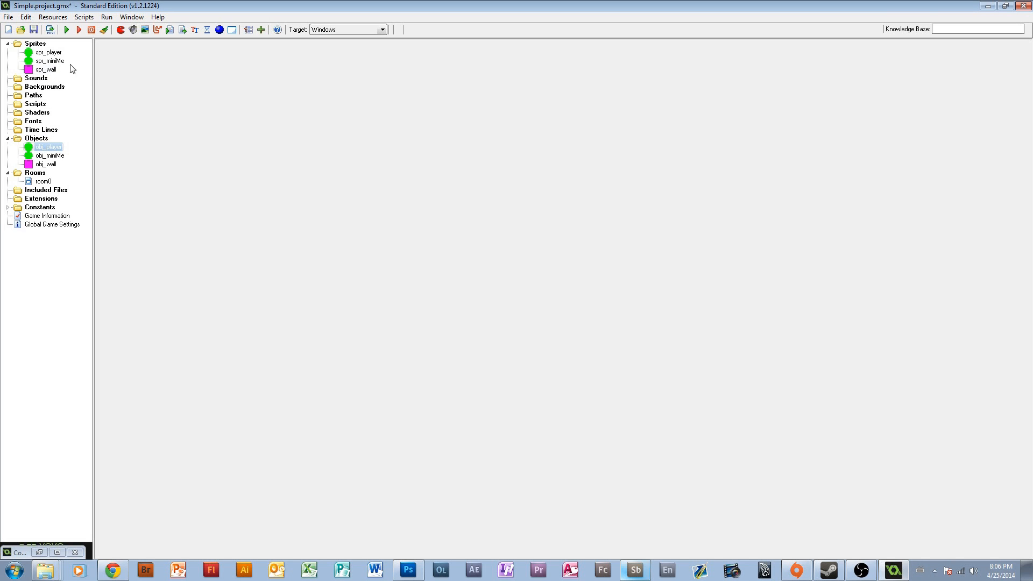
Step: Create a sprite named spr_cursor and add a blank 32 x 32 image to it
right_click(28, 44)
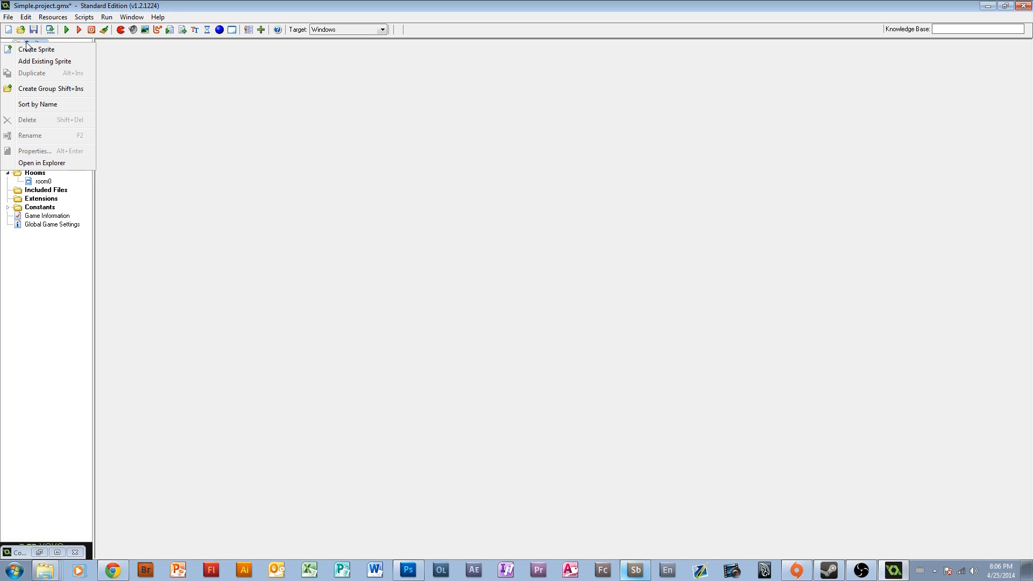
left_click(63, 54)
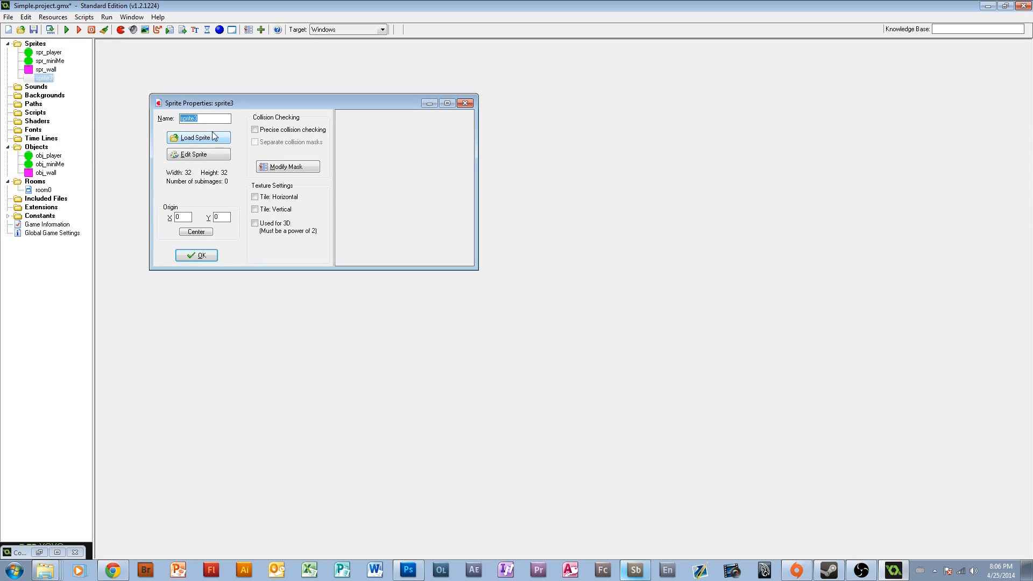
type("spr_cursor")
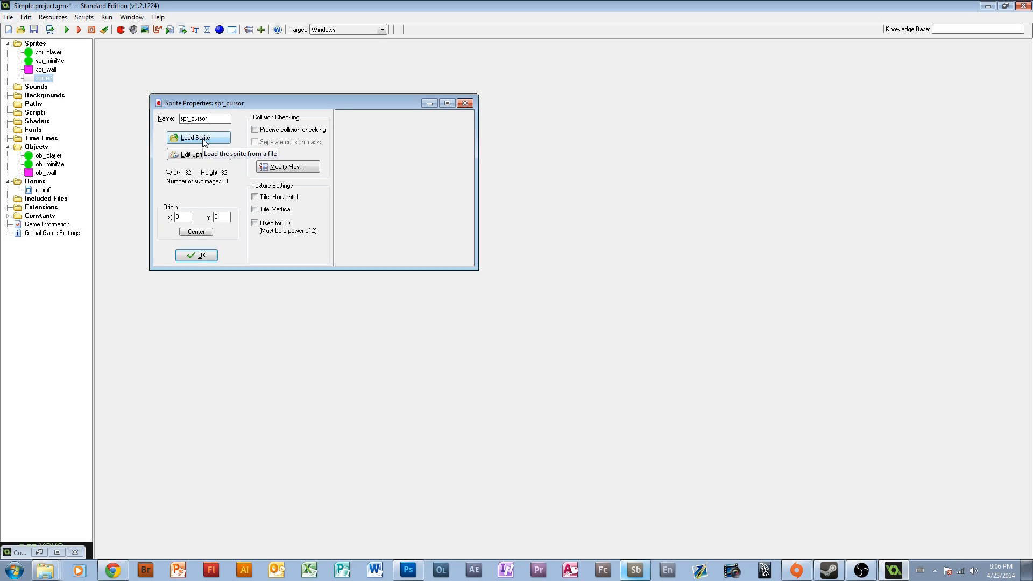
left_click(199, 154)
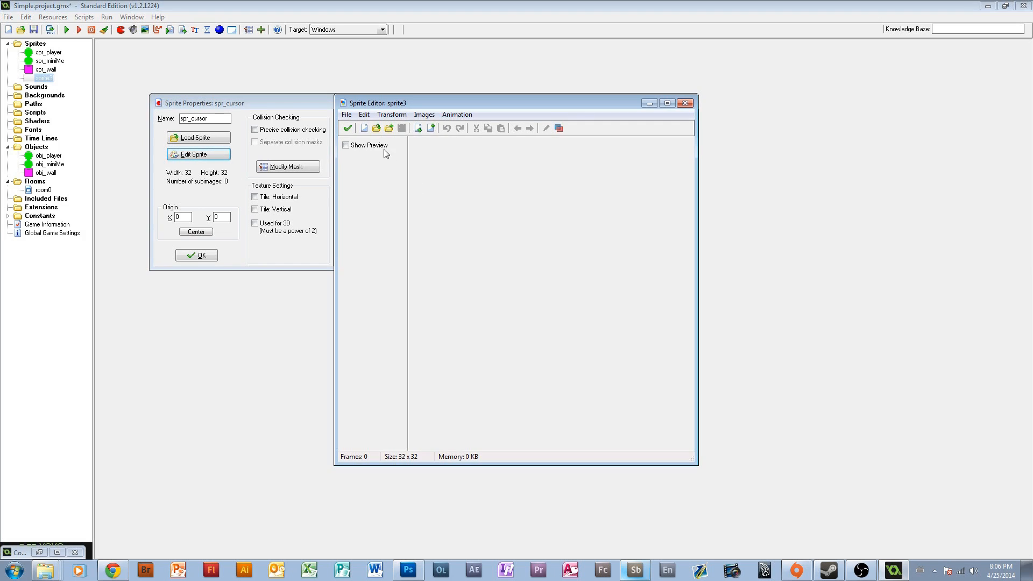
left_click(364, 128)
left_click(478, 306)
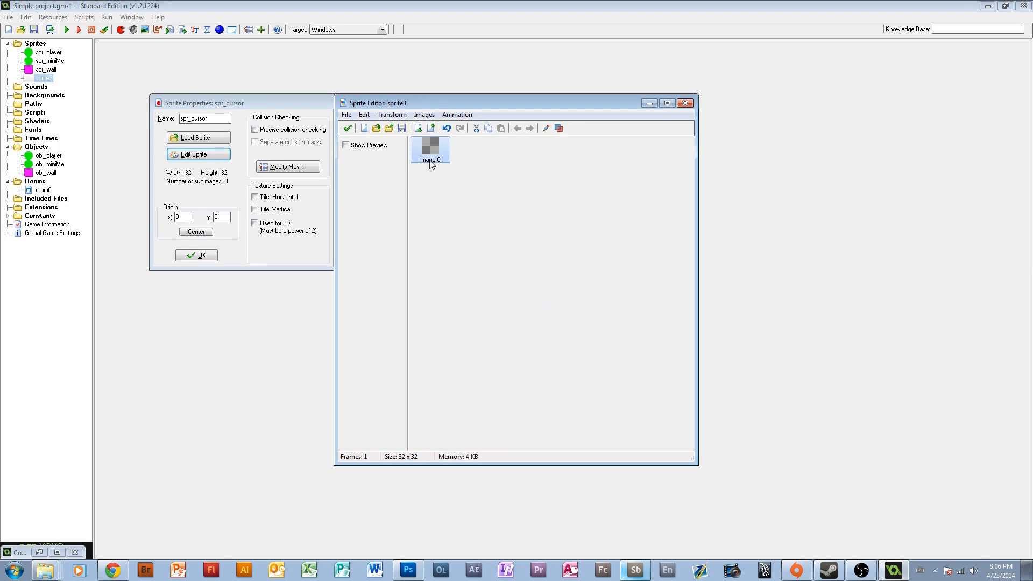
Step: Draw two concentric cyan circle outlines in the spr_cursor image, the outer one nearly filling the 32 x 32 canvas
double_click(429, 150)
scroll(413, 185, "up", 7)
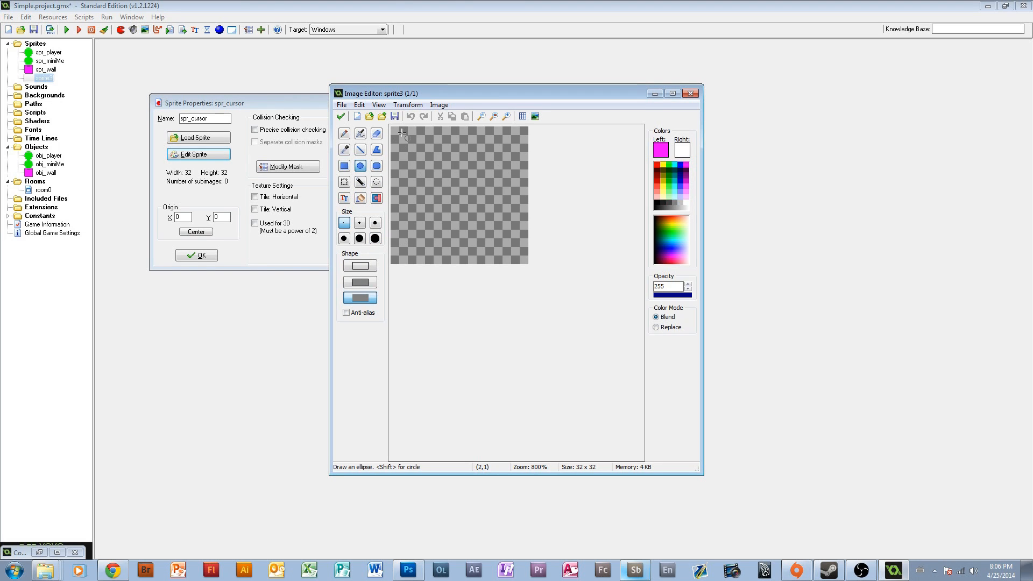
left_click(360, 266)
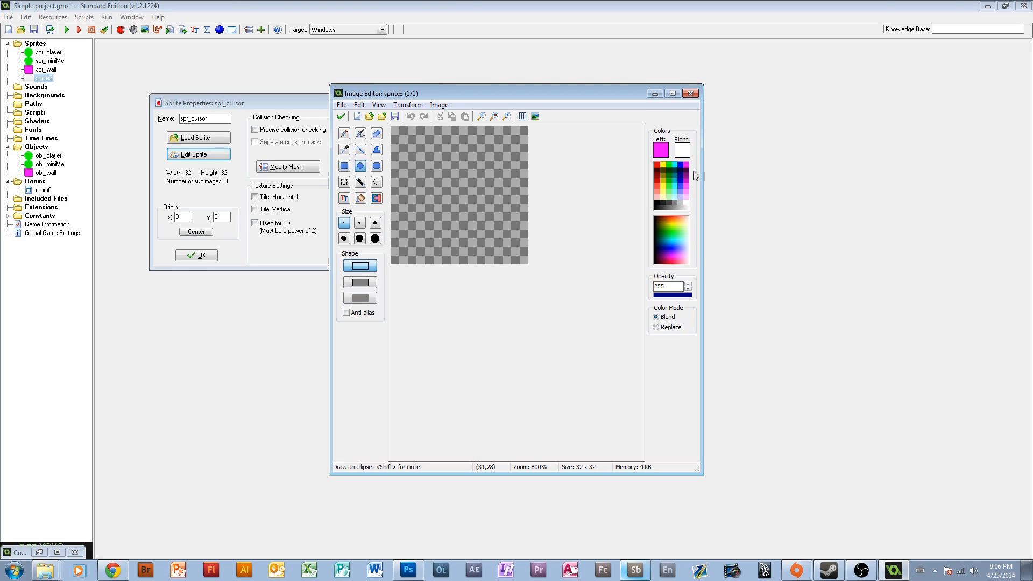
left_click(667, 164)
left_click(675, 164)
mouse_move(393, 129)
left_mouse_down()
mouse_move(552, 275)
mouse_move(527, 261)
left_mouse_up()
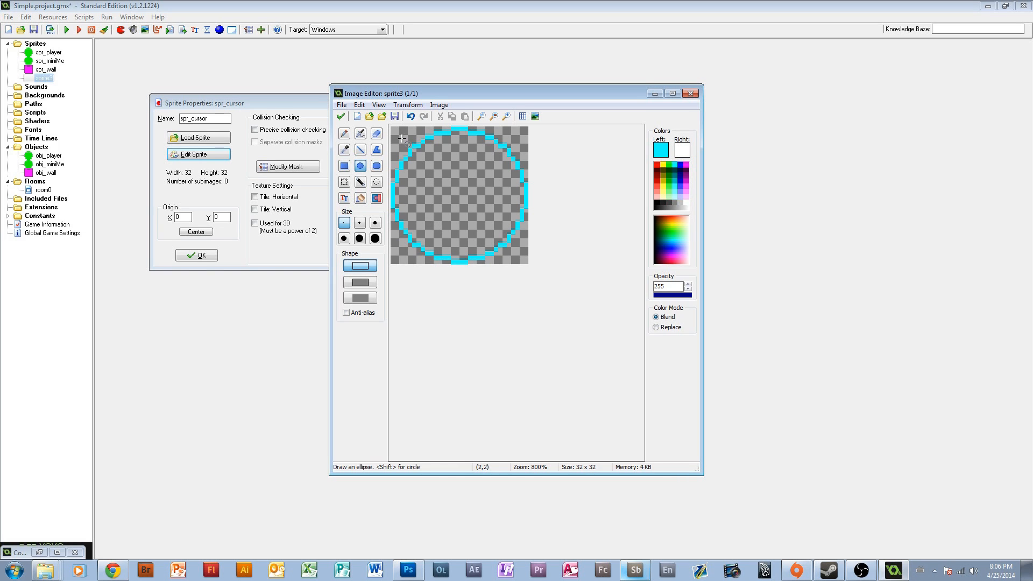
left_click_drag(400, 135, 516, 252)
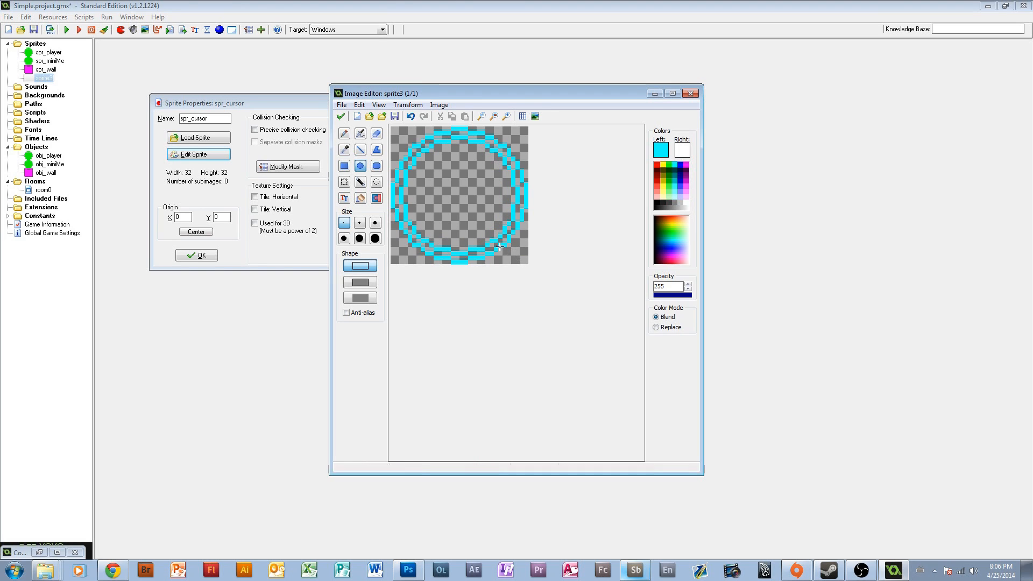
Step: Draw a two-pixel-thick cyan crosshair inside the circles with paired vertical and horizontal lines through the centre
left_click(360, 149)
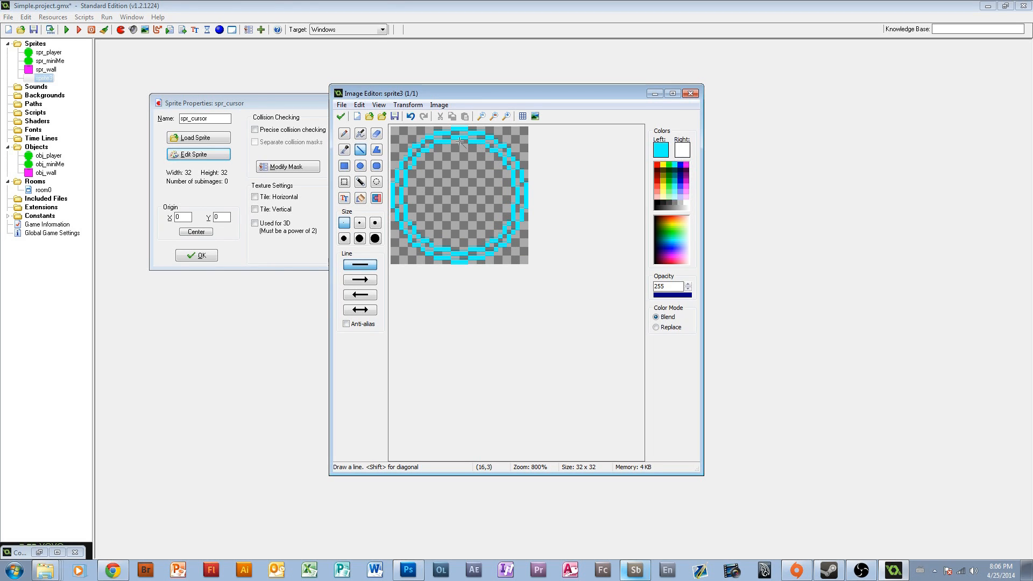
left_click_drag(460, 142, 464, 247)
left_click_drag(403, 198, 512, 198)
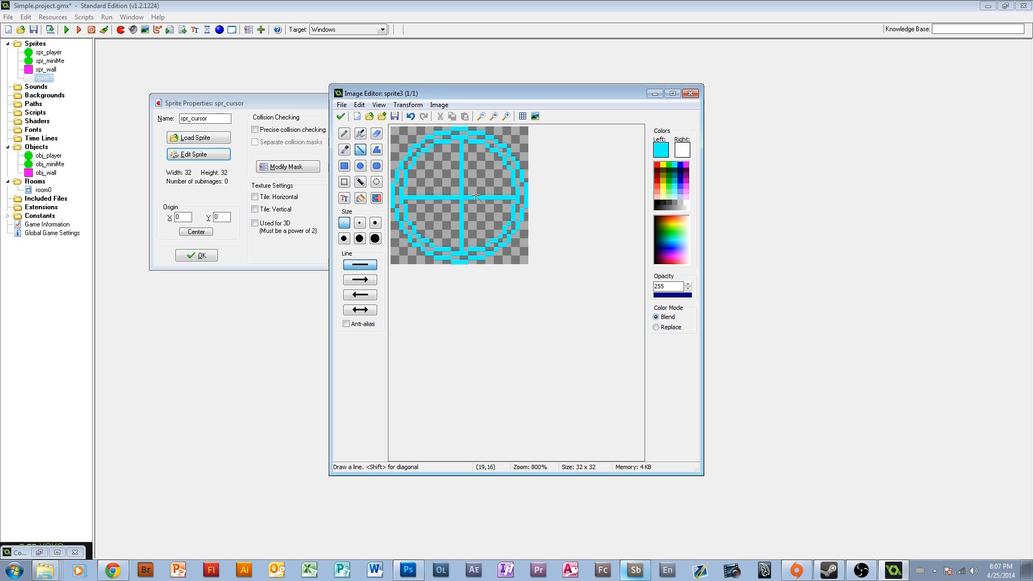
left_click_drag(511, 193, 404, 193)
left_click_drag(458, 143, 458, 254)
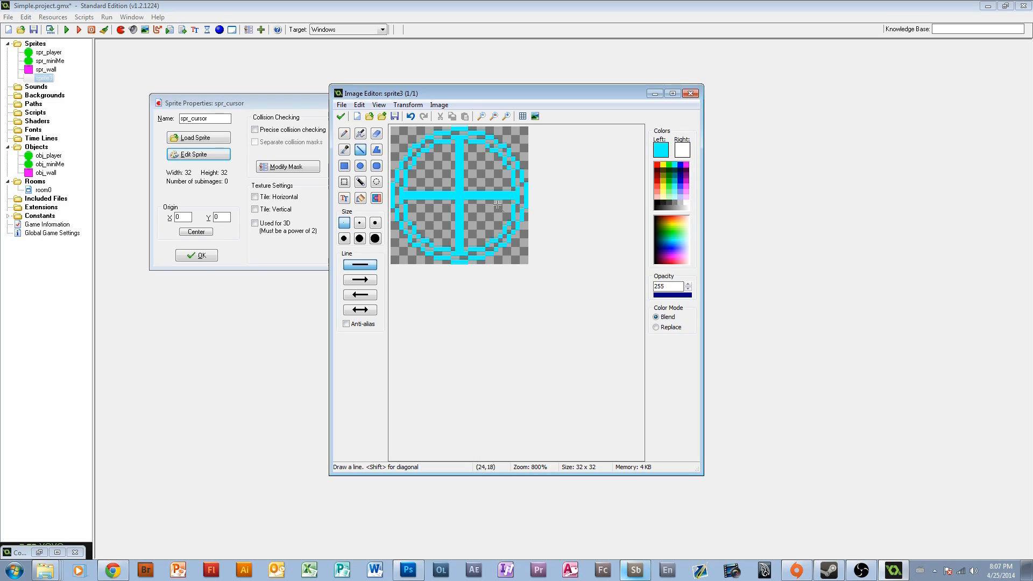
Step: Accept the crosshair image, centre the spr_cursor origin at 16, 16, and accept the sprite
left_click(495, 116)
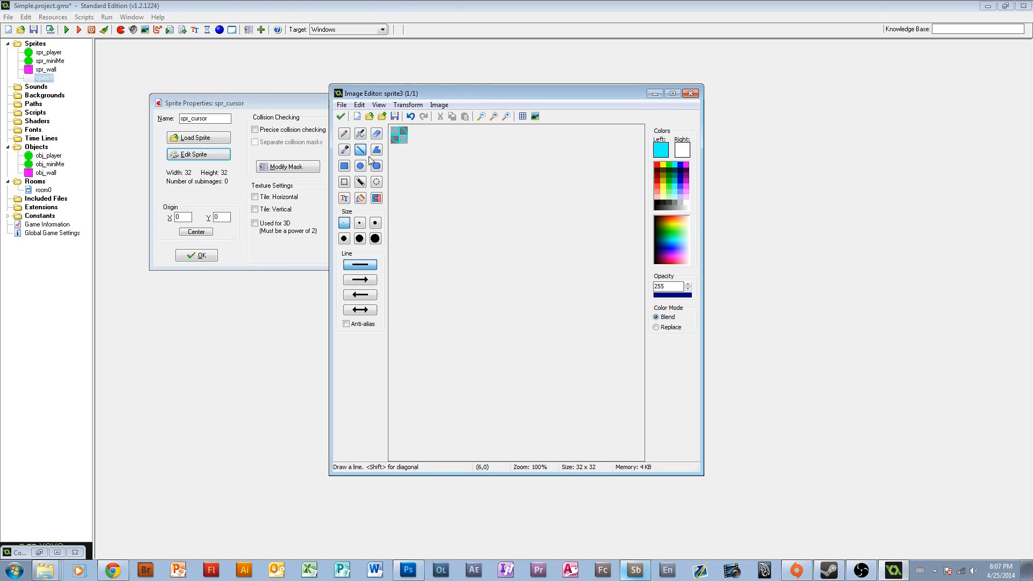
left_click(342, 117)
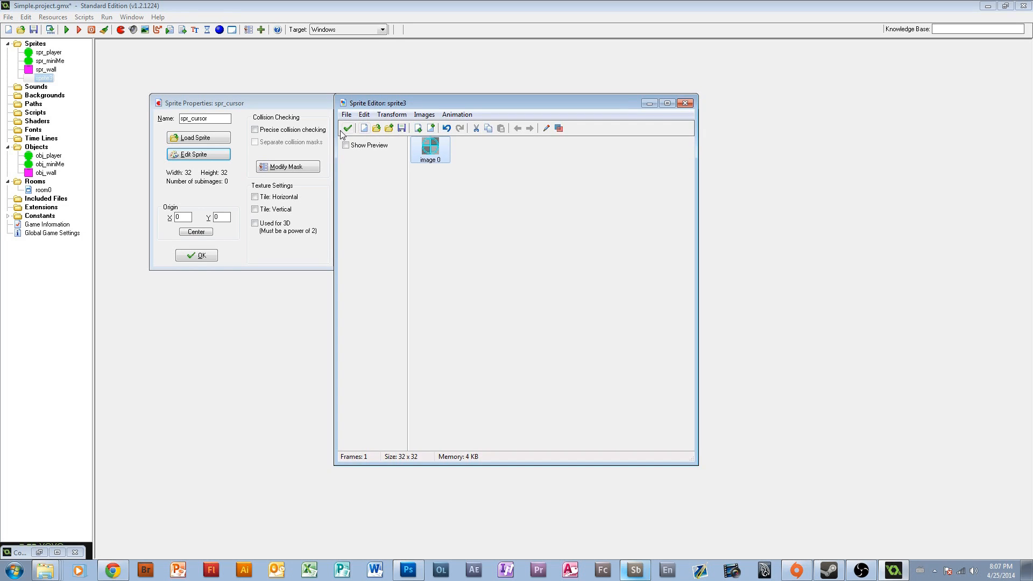
left_click(345, 127)
left_click(196, 232)
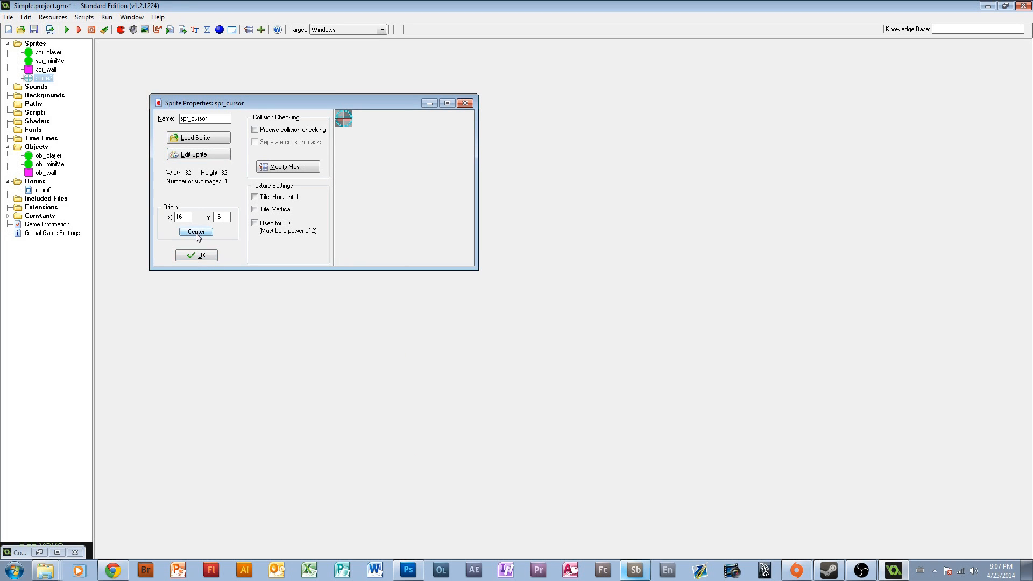
left_click(196, 255)
Step: Create an object named obj_cursor and assign it the spr_cursor sprite
right_click(34, 147)
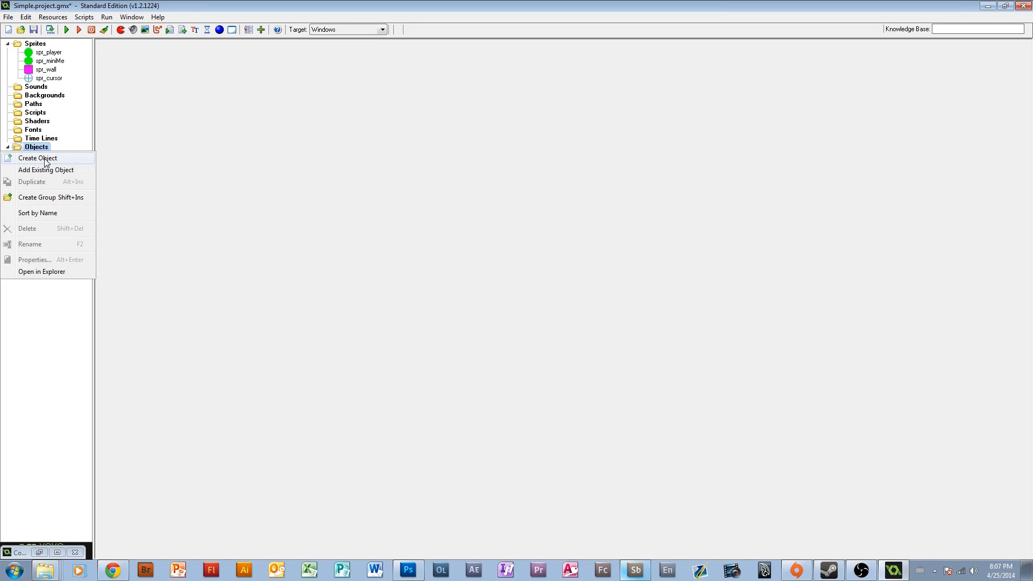
left_click(39, 157)
type("obj")
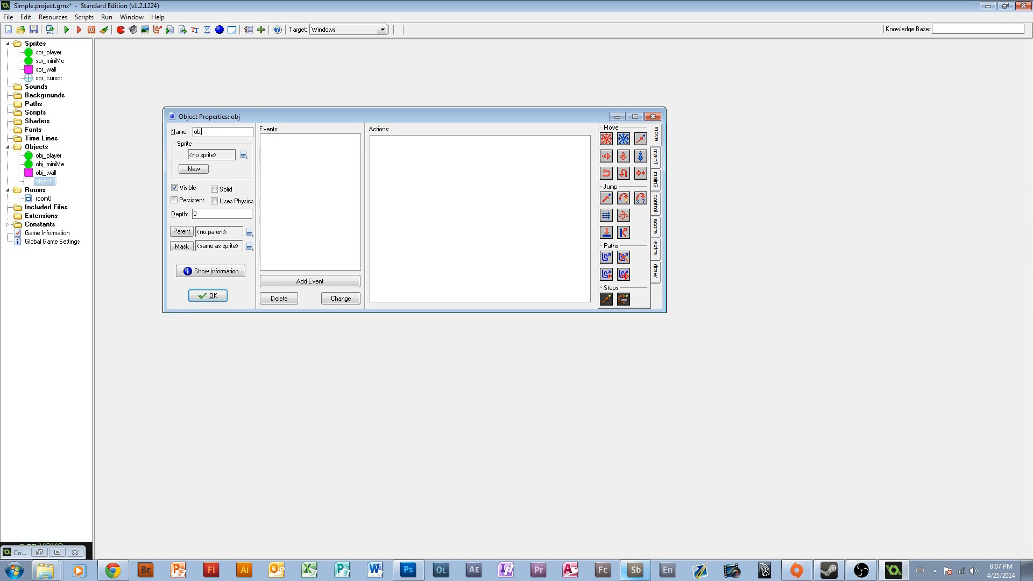
type("_curso")
key("BackSpace")
type("sor")
left_click(244, 154)
left_click(294, 212)
Step: Add a Begin Step event to obj_cursor
left_click(313, 281)
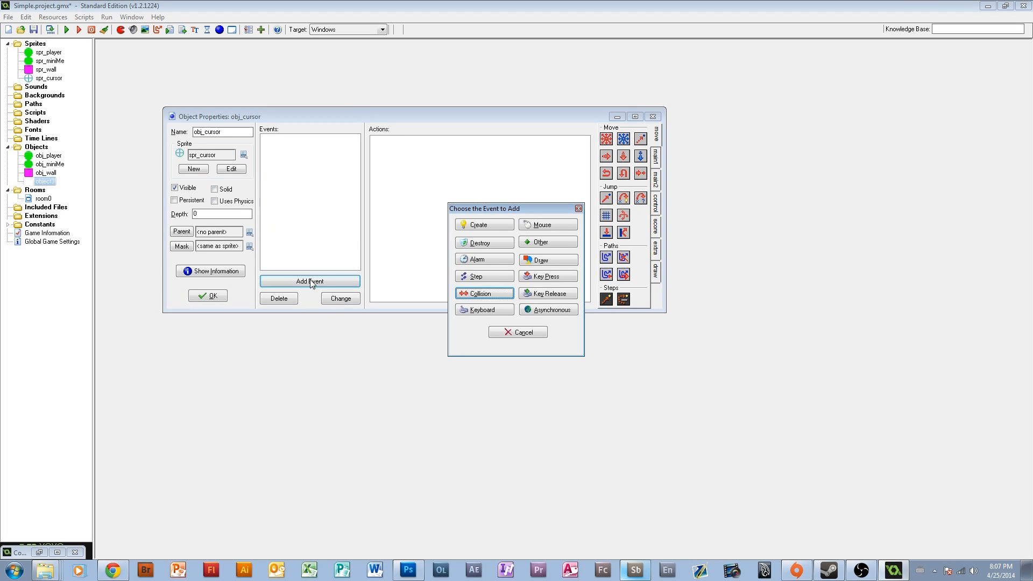
left_click_drag(497, 216, 415, 185)
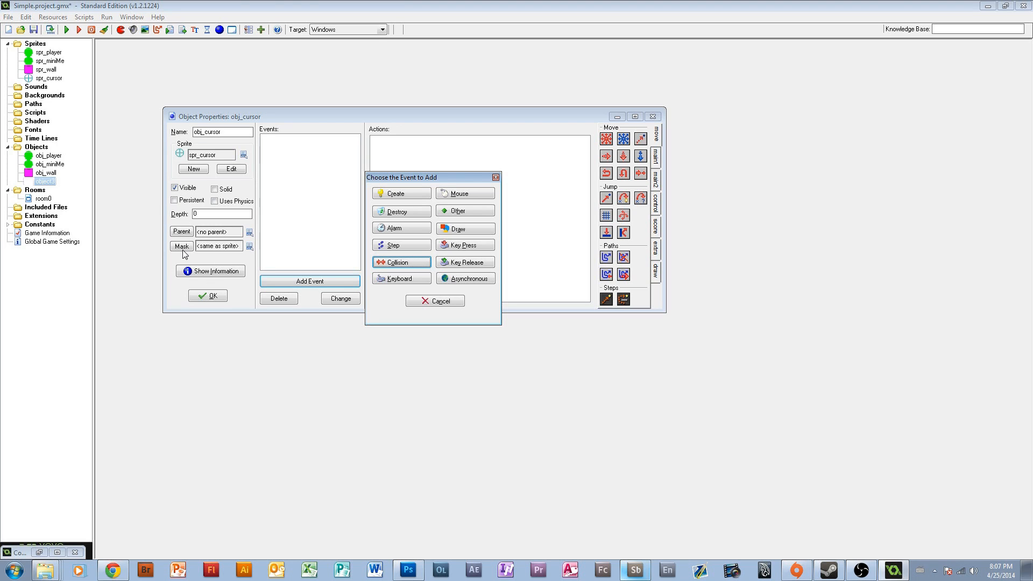
left_click(400, 251)
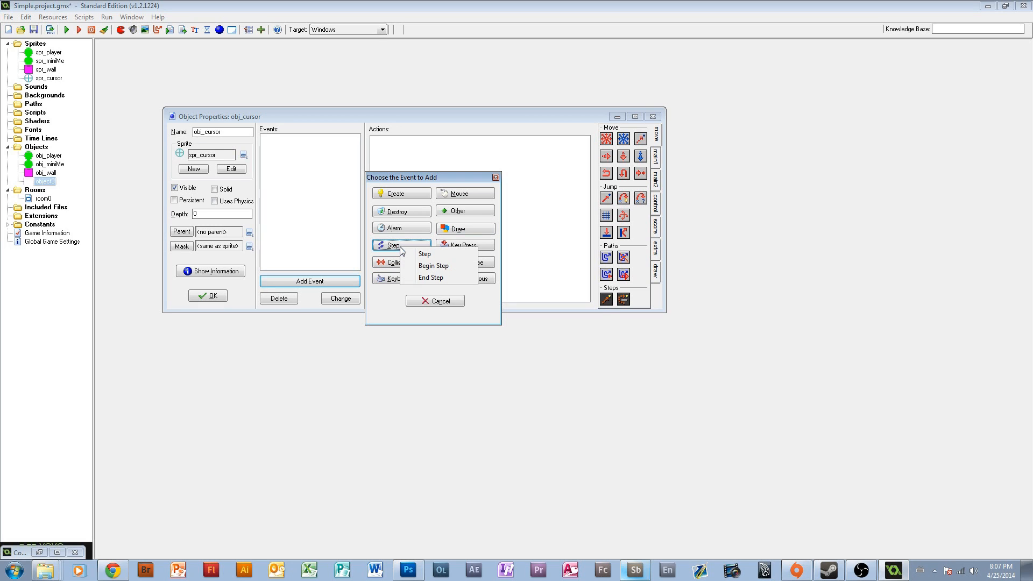
left_click(433, 266)
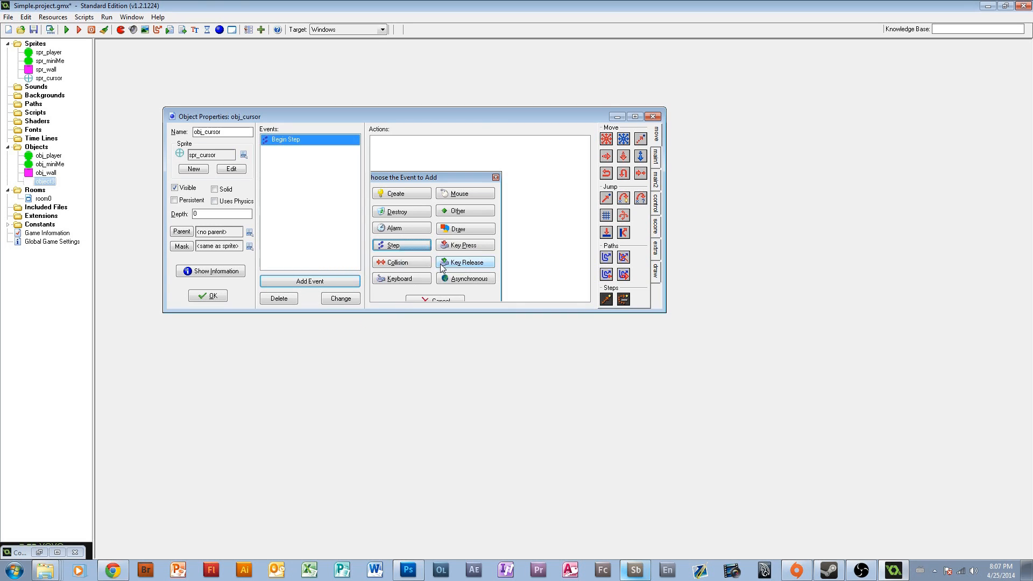
Step: Add a Jump to Position action with x mouse_x and y mouse_y to obj_cursor's Begin Step event and accept the object
left_click(656, 204)
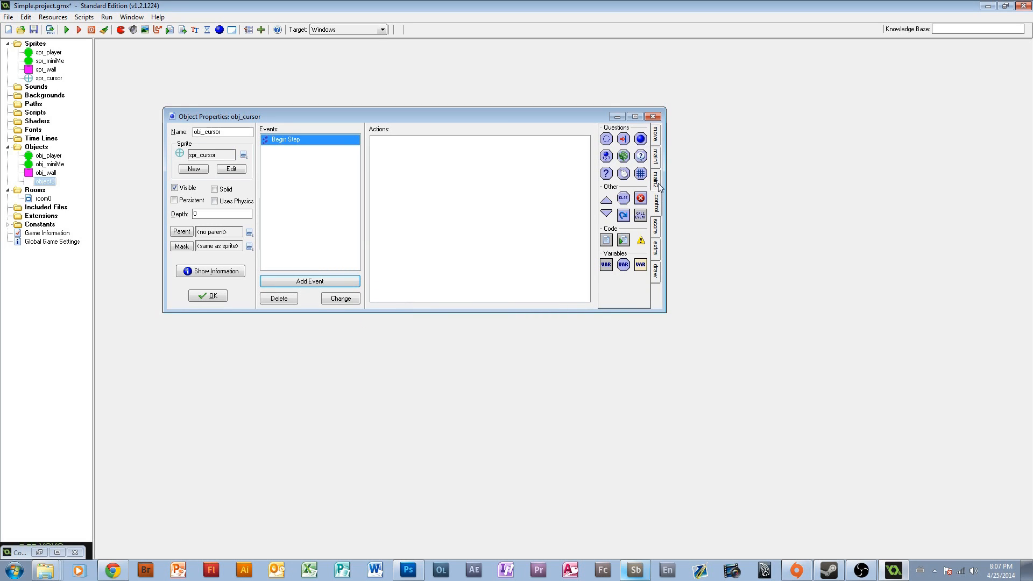
left_click(661, 157)
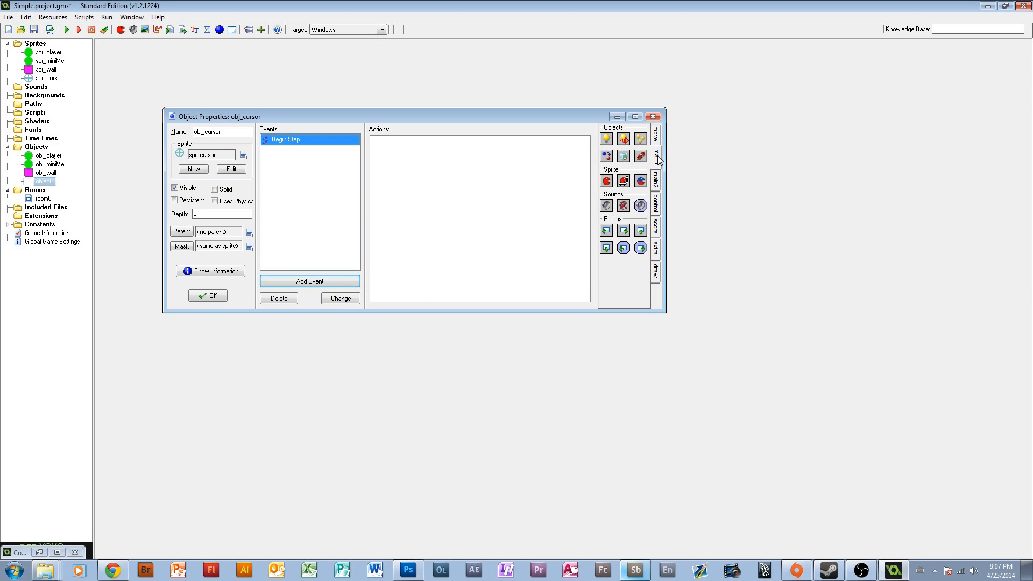
left_click(660, 141)
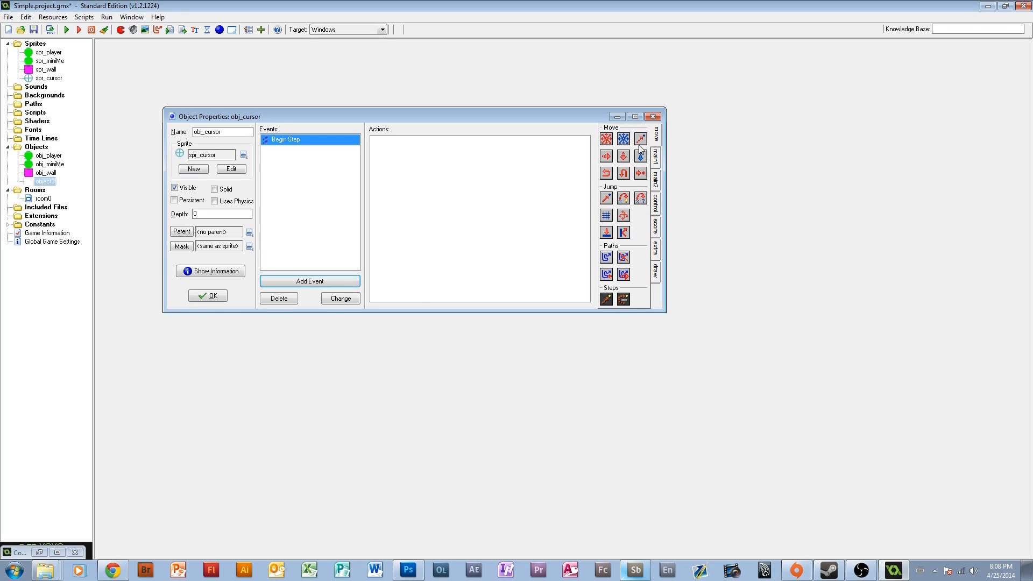
left_click_drag(606, 200, 501, 194)
type("mouse_x")
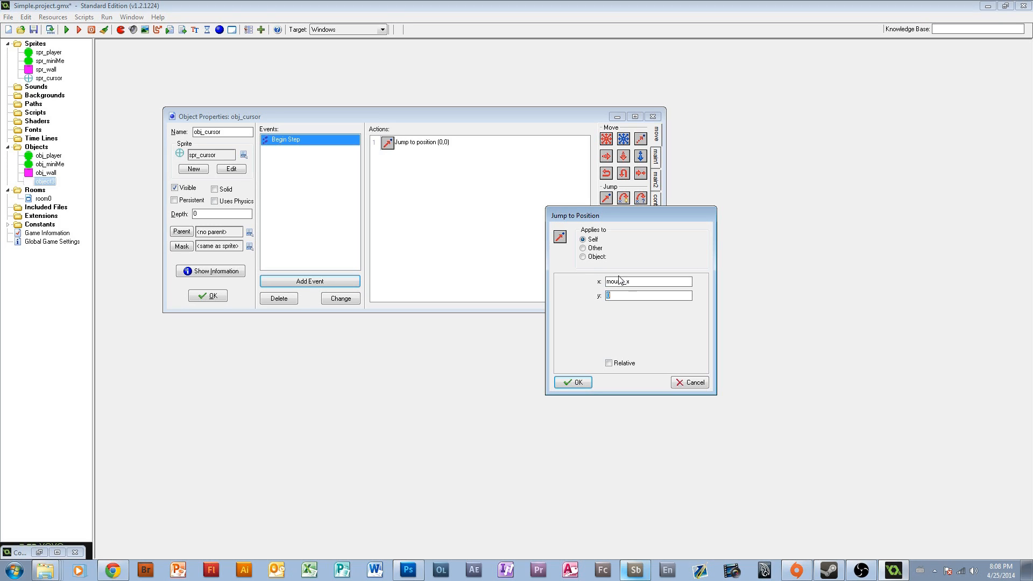
type("mouse_y")
left_click(585, 385)
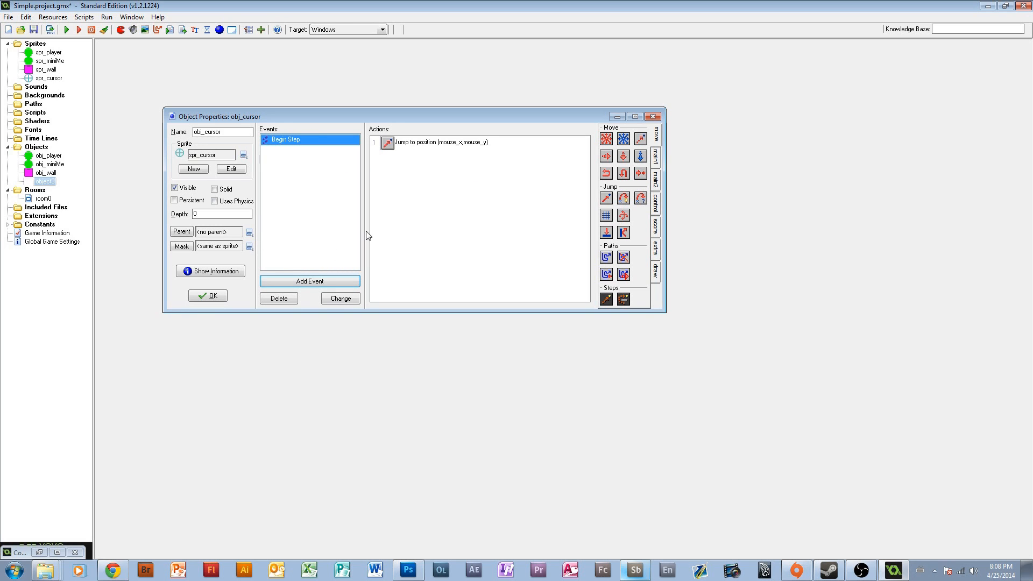
left_click(210, 296)
Step: Place an obj_cursor instance in the upper-right area of room0 and accept the room
double_click(43, 199)
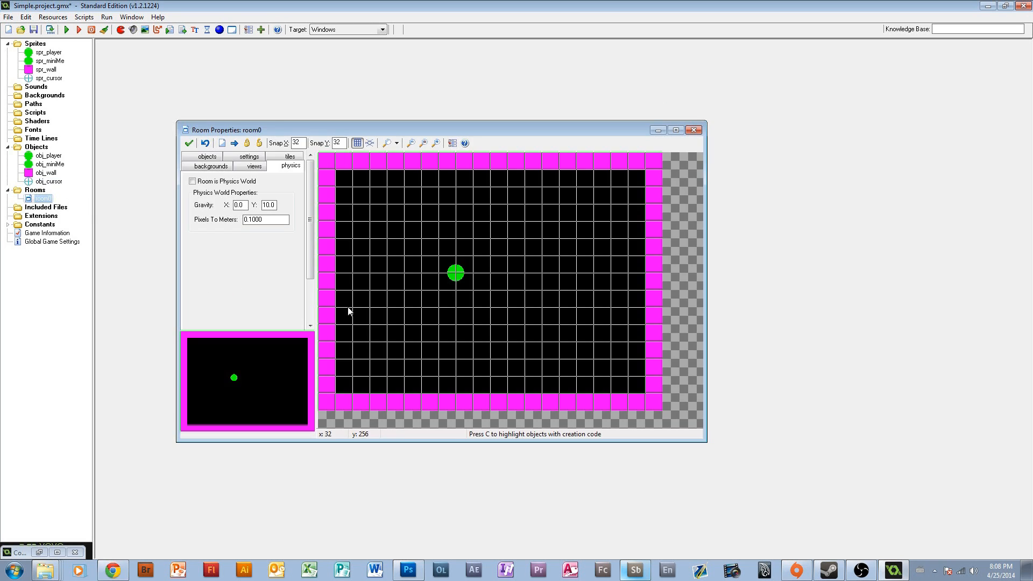
left_click(208, 157)
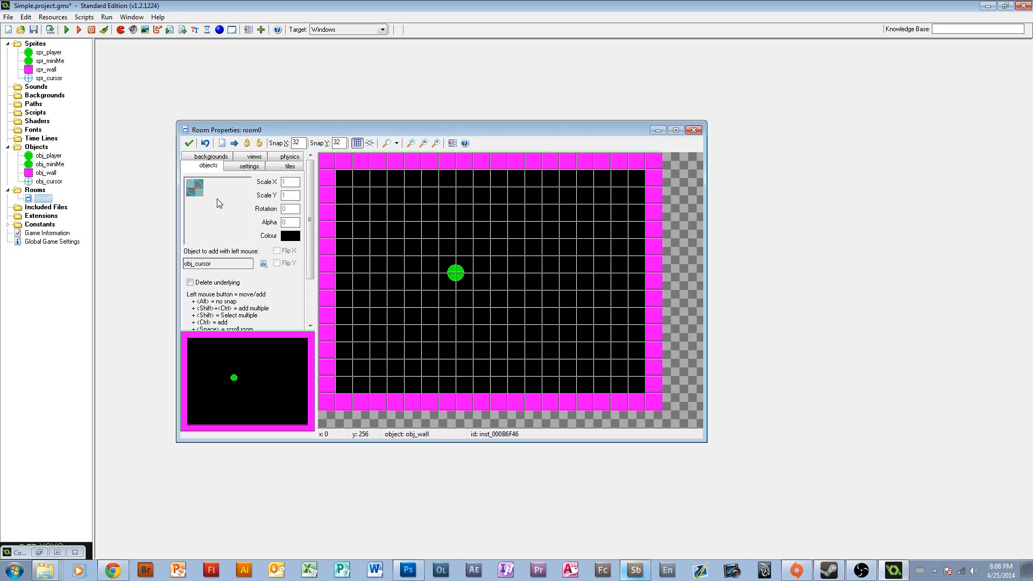
left_click(592, 251)
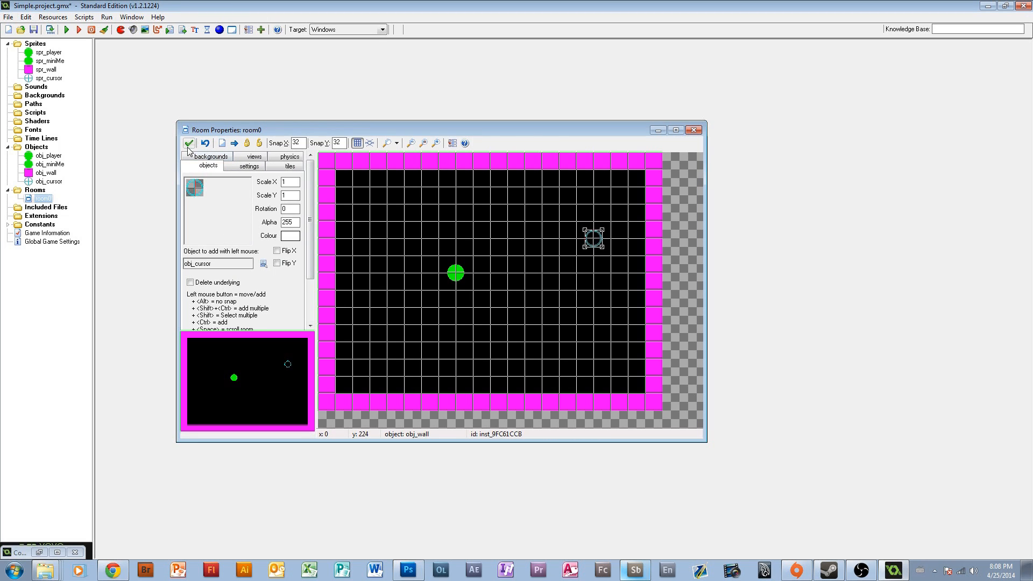
left_click(189, 143)
Step: Save the project and run the game briefly to test the crosshair cursor
left_click(33, 30)
left_click(67, 30)
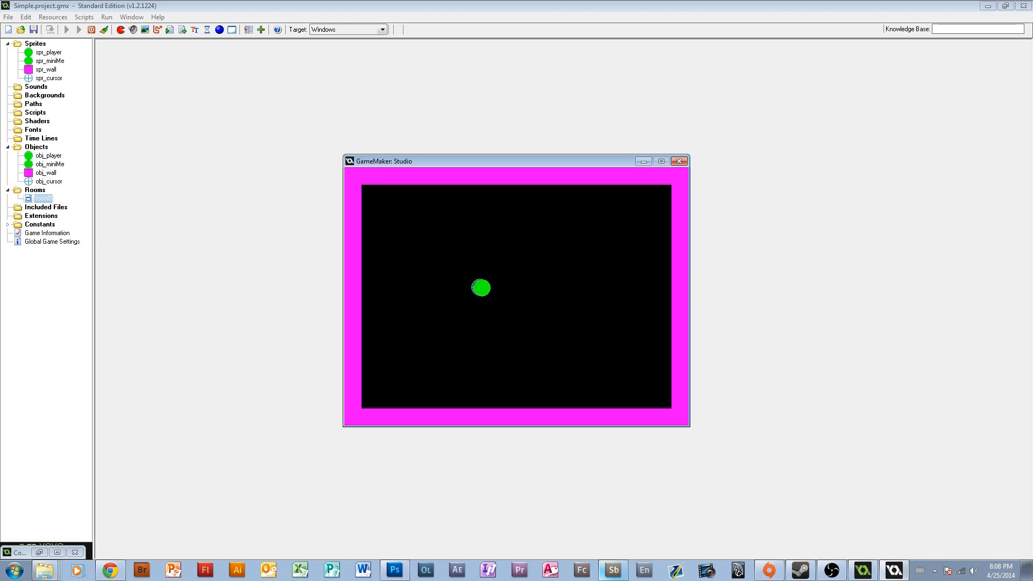
left_click(679, 161)
Step: Set obj_cursor's depth to -100 and accept the object
double_click(33, 183)
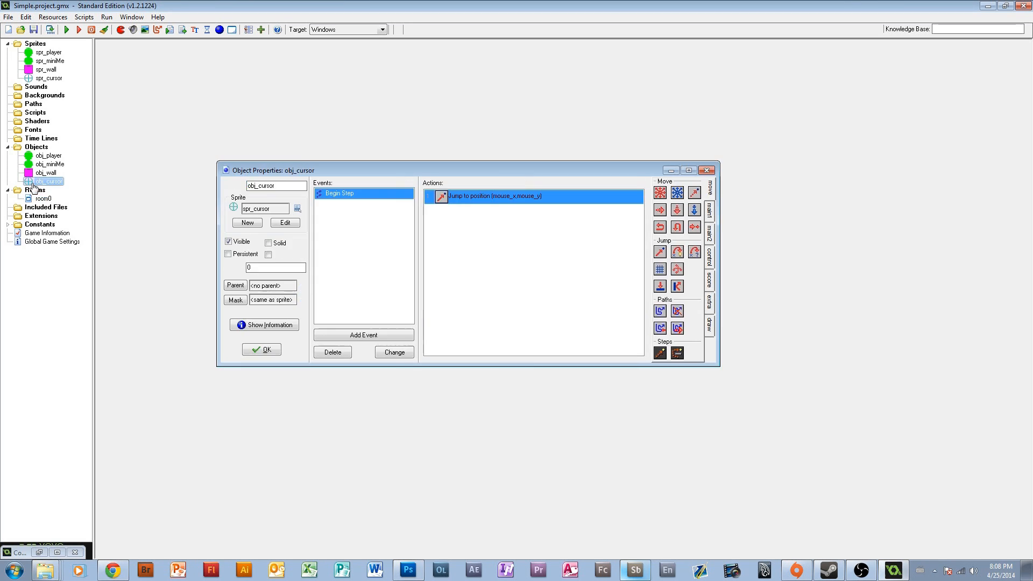
left_click(263, 269)
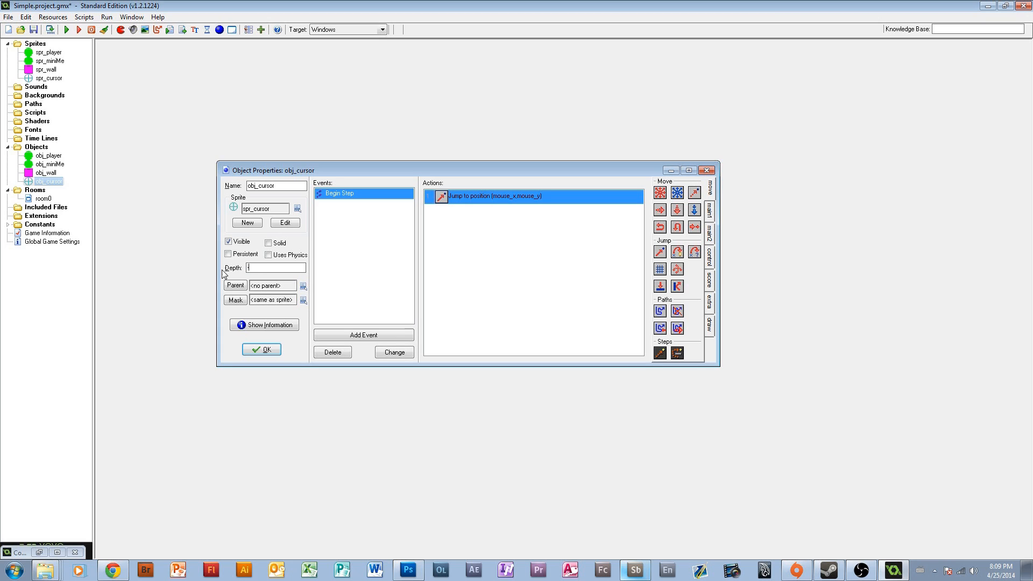
type("-100")
left_click(261, 350)
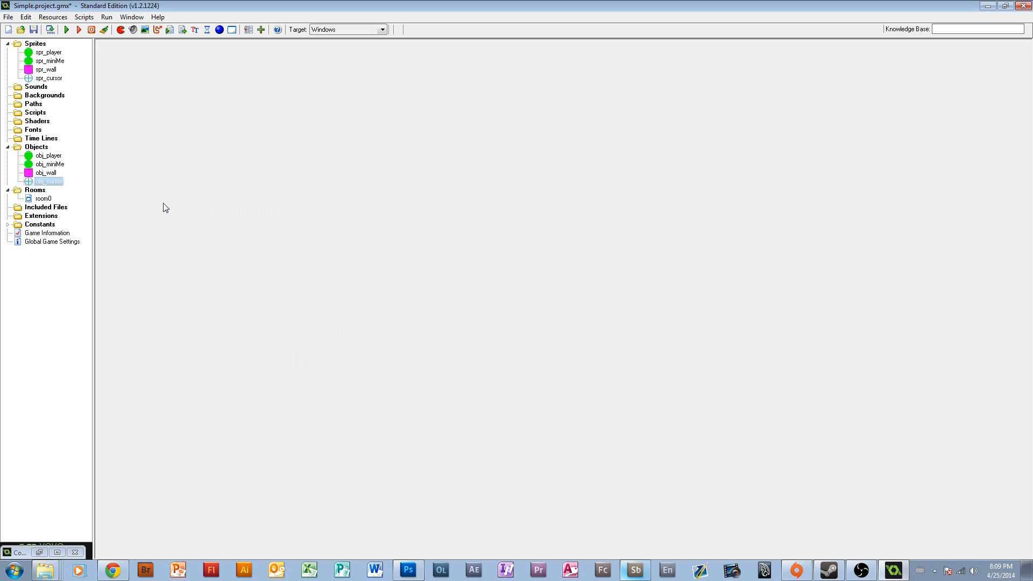
Step: Save the project and test the game by aiming the crosshair and firing bullets around the arena
left_click(33, 30)
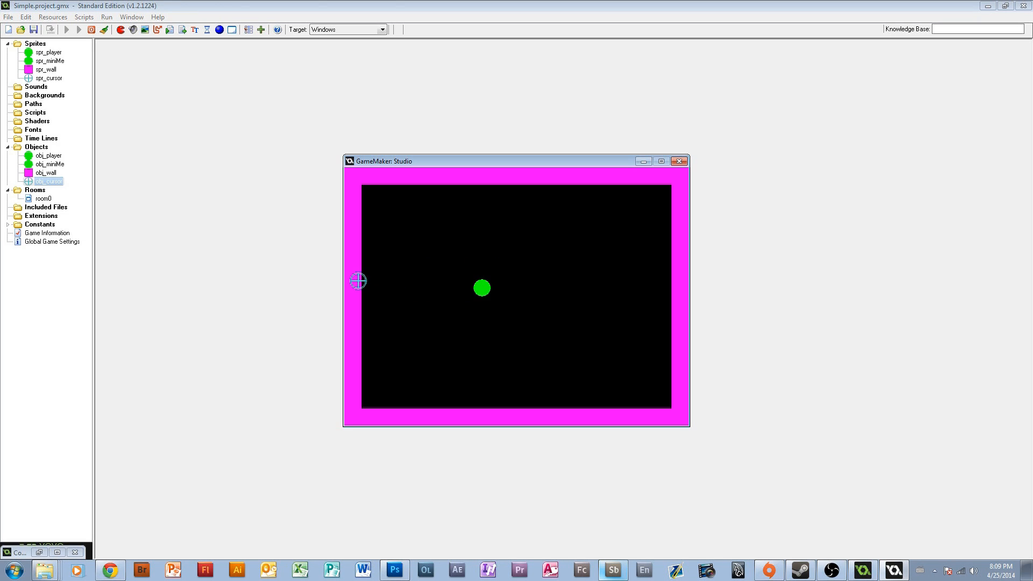
mouse_move(406, 256)
left_mouse_down()
mouse_move(419, 230)
mouse_move(537, 261)
mouse_move(532, 352)
mouse_move(448, 345)
left_mouse_up()
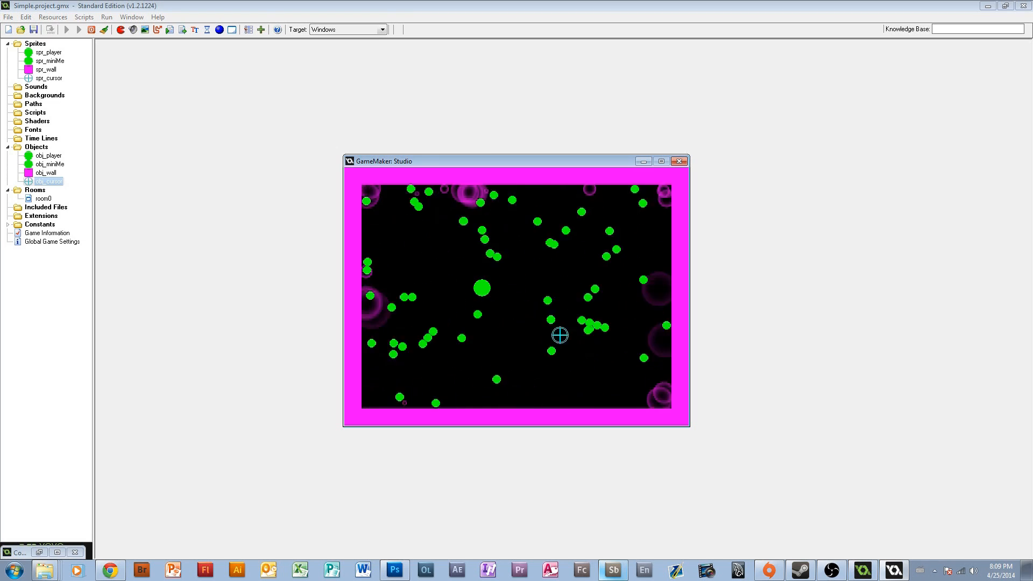
mouse_move(558, 336)
left_mouse_down()
mouse_move(514, 366)
mouse_move(617, 267)
mouse_move(619, 247)
mouse_move(533, 224)
mouse_move(404, 289)
mouse_move(588, 332)
left_mouse_up()
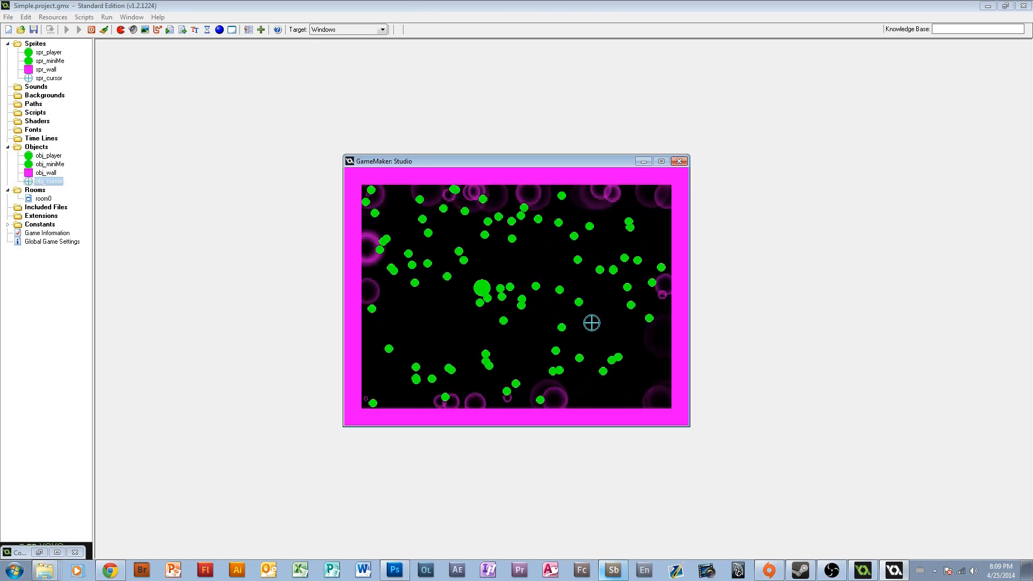